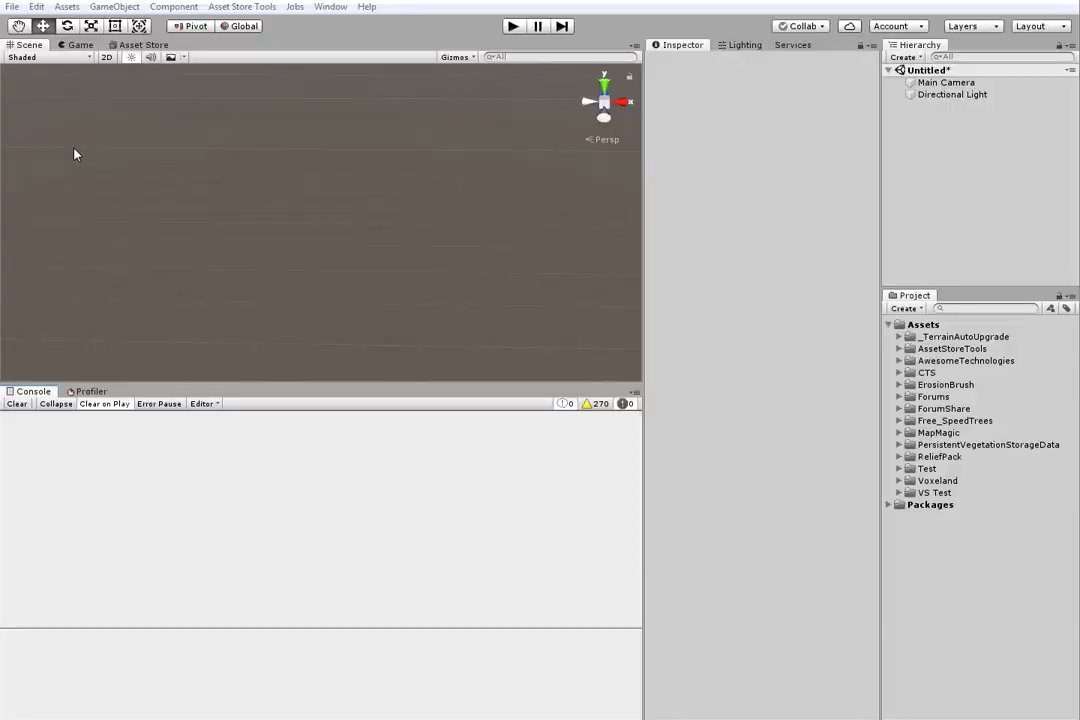
Add a Map Magic terrain object to the scene
{"action": "left_click", "coordinate": [114, 7]}
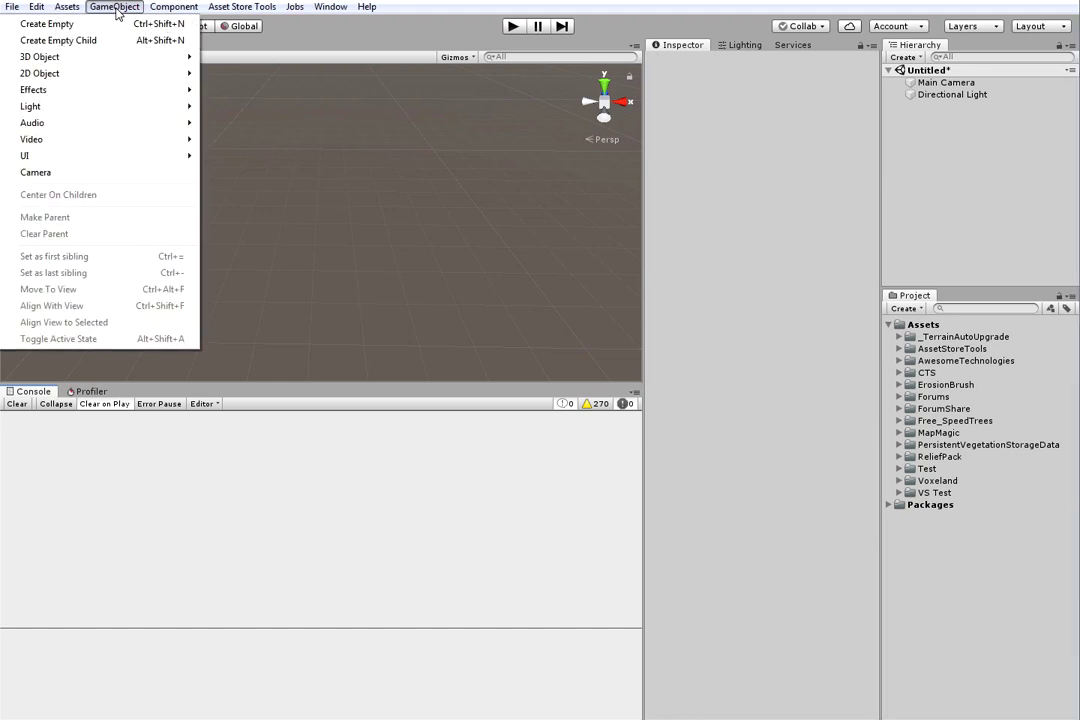
{"action": "mouse_move", "coordinate": [113, 65]}
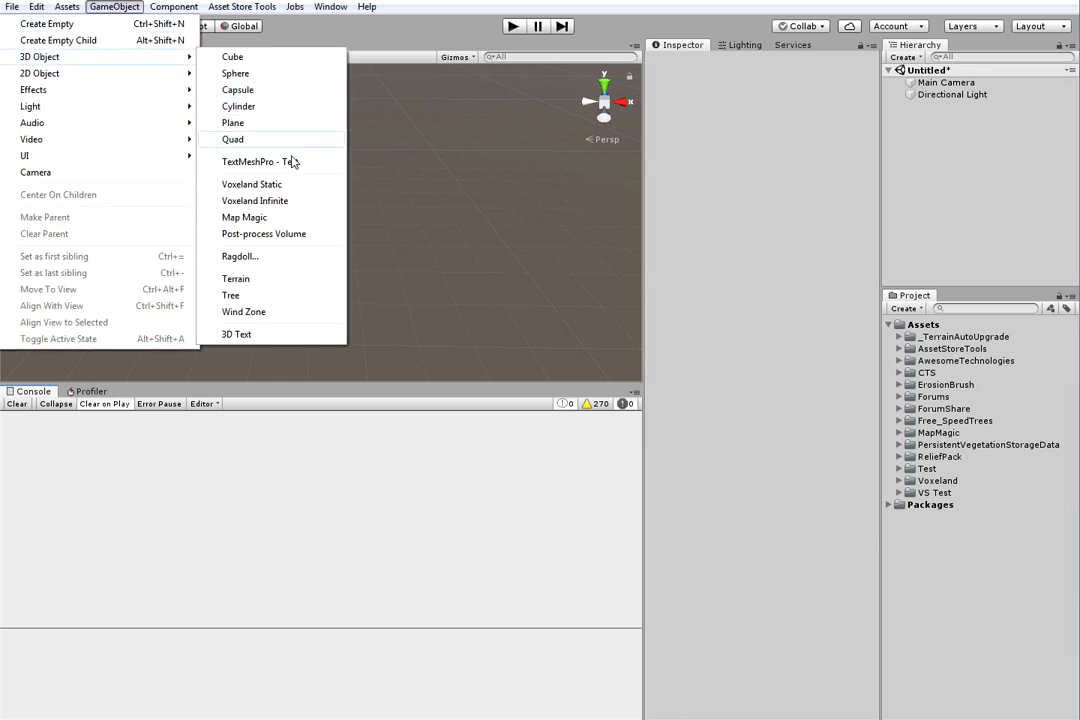
{"action": "left_click", "coordinate": [275, 218]}
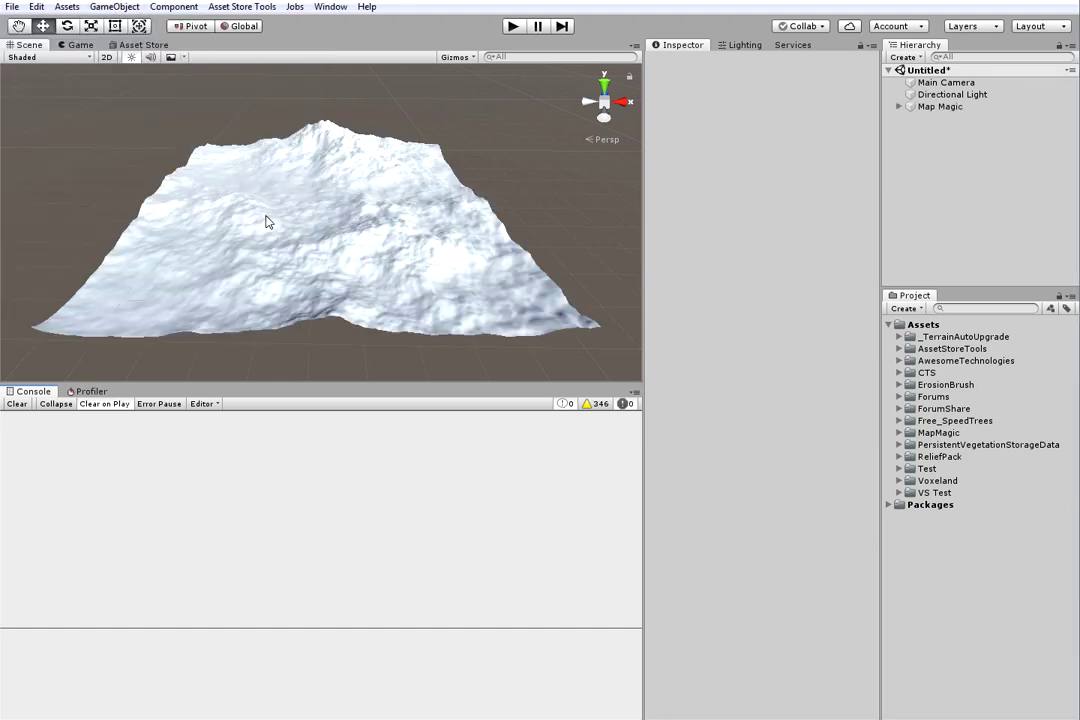
Open the node editor of the Map Magic object and dock it alongside the Console and Profiler
{"action": "left_click", "coordinate": [928, 107]}
{"action": "left_click", "coordinate": [752, 184]}
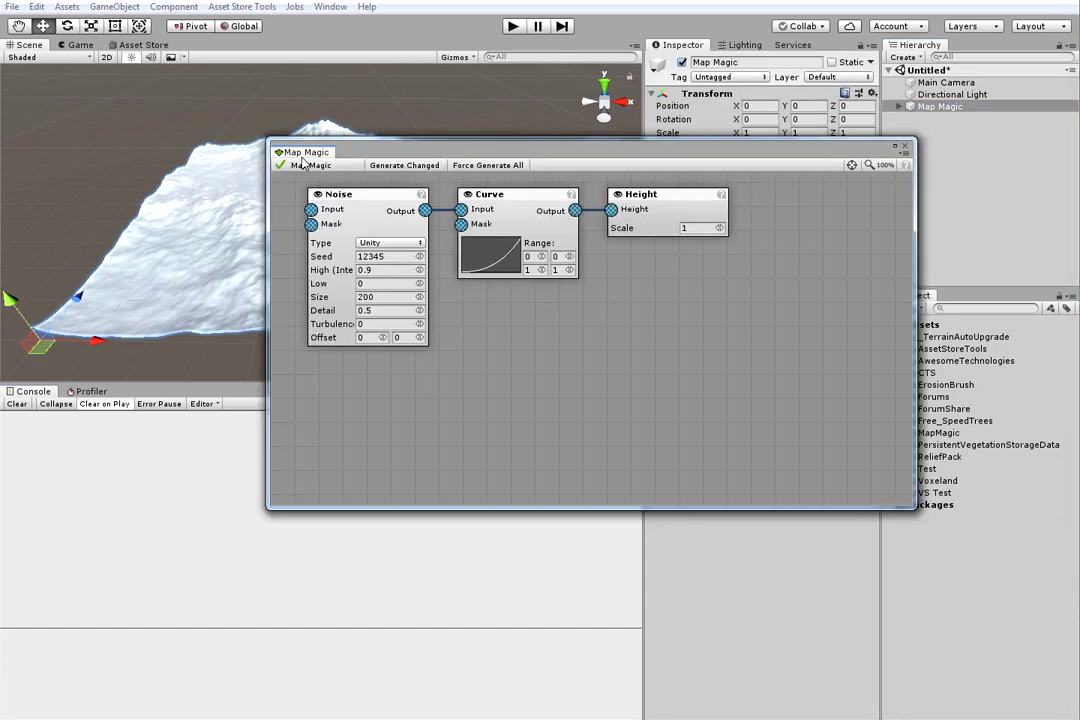
{"action": "left_click_drag", "start_coordinate": [303, 152], "coordinate": [165, 405]}
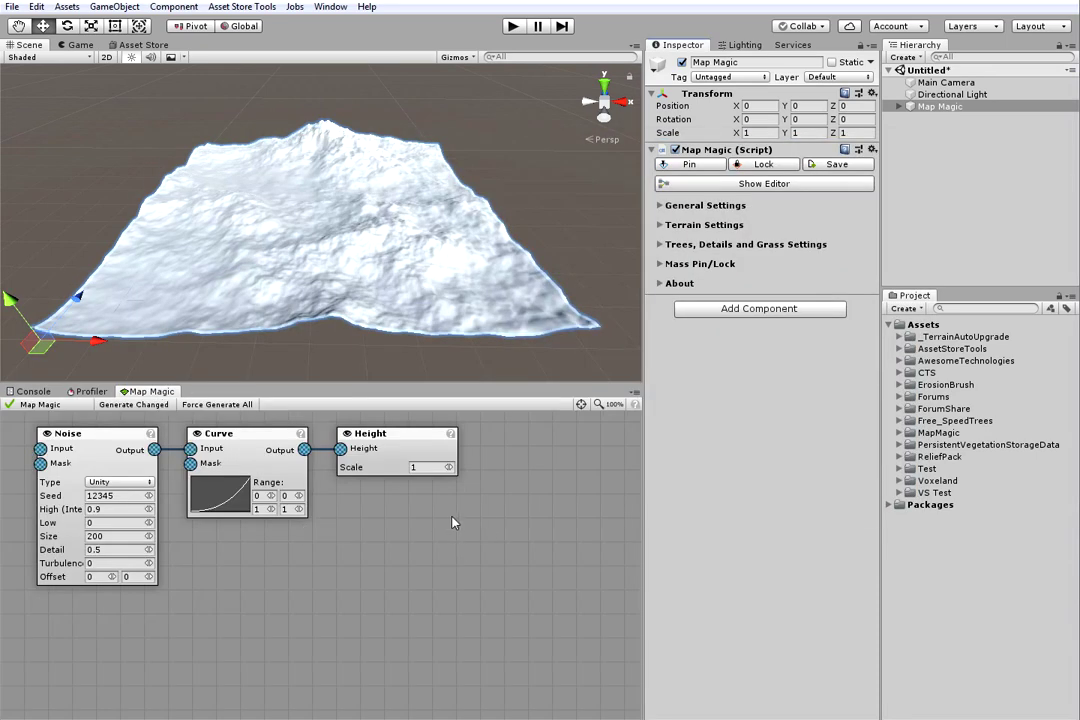
Create a Textures output node in the free area of the Map Magic graph
{"action": "middle_click_drag", "start_coordinate": [452, 517], "coordinate": [426, 544]}
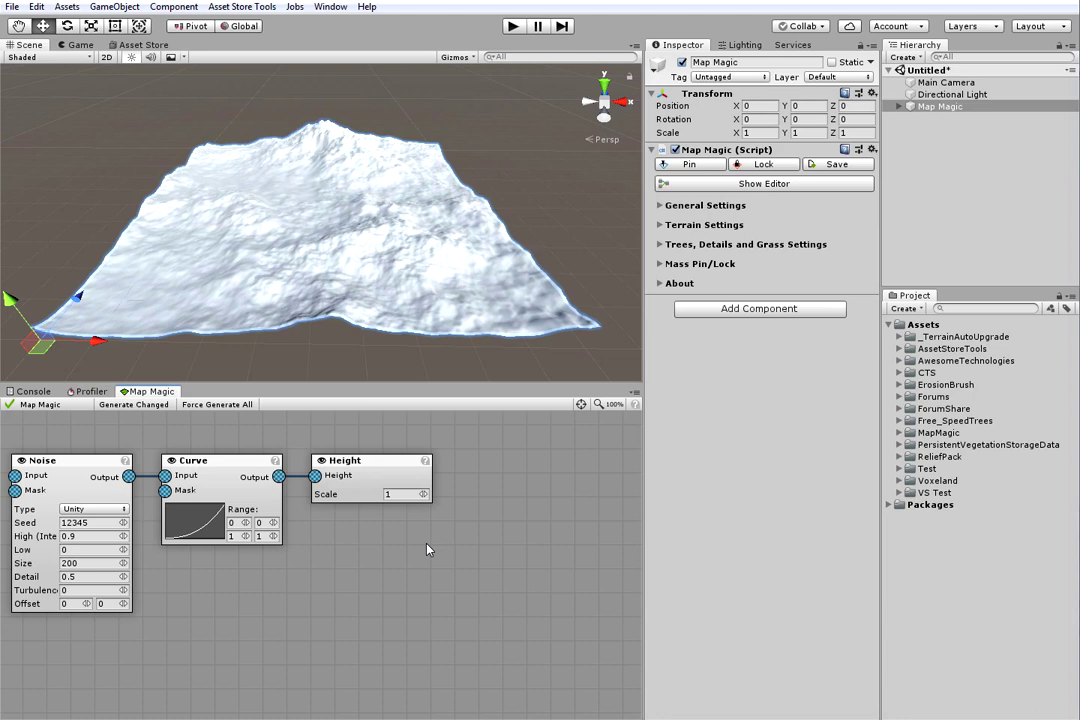
{"action": "right_click", "coordinate": [505, 573]}
{"action": "mouse_move", "coordinate": [520, 573]}
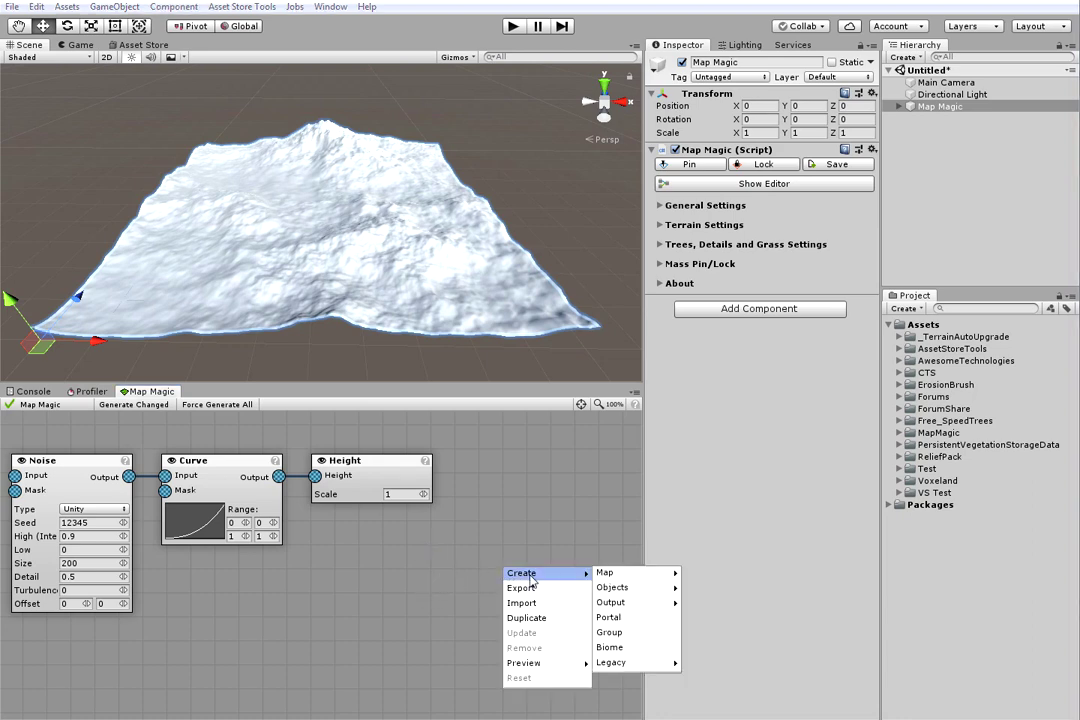
{"action": "mouse_move", "coordinate": [612, 603]}
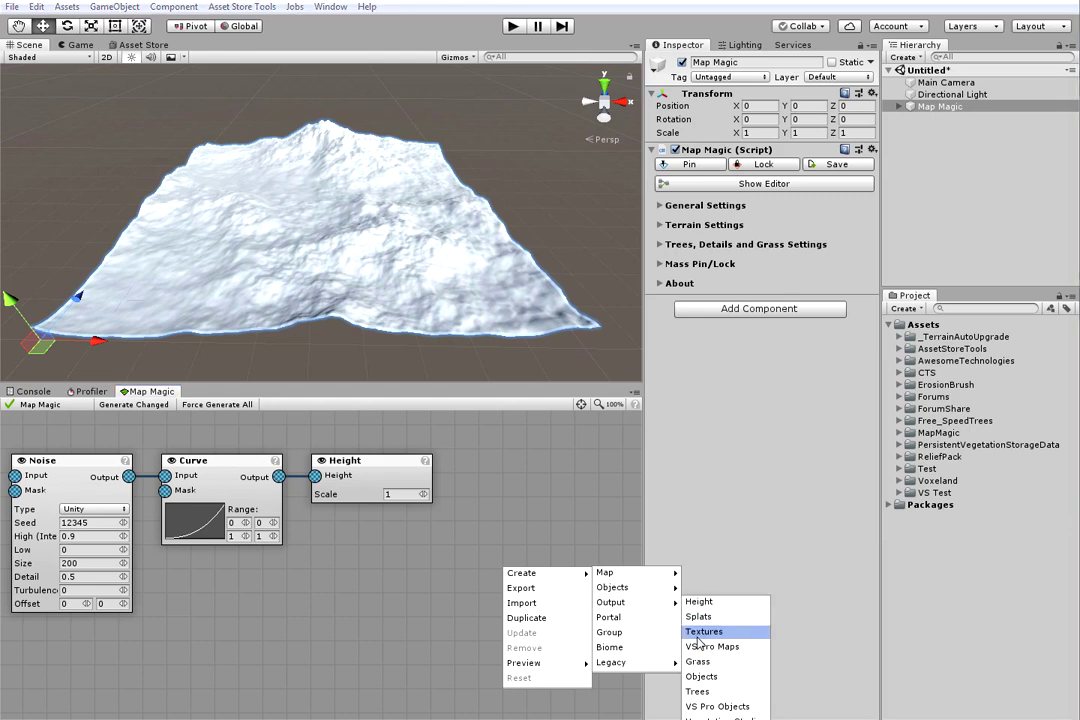
{"action": "left_click", "coordinate": [700, 631]}
Assign the GreenGrass terrain layer to the Textures node's base layer and add two more empty layers
{"action": "left_click", "coordinate": [604, 599]}
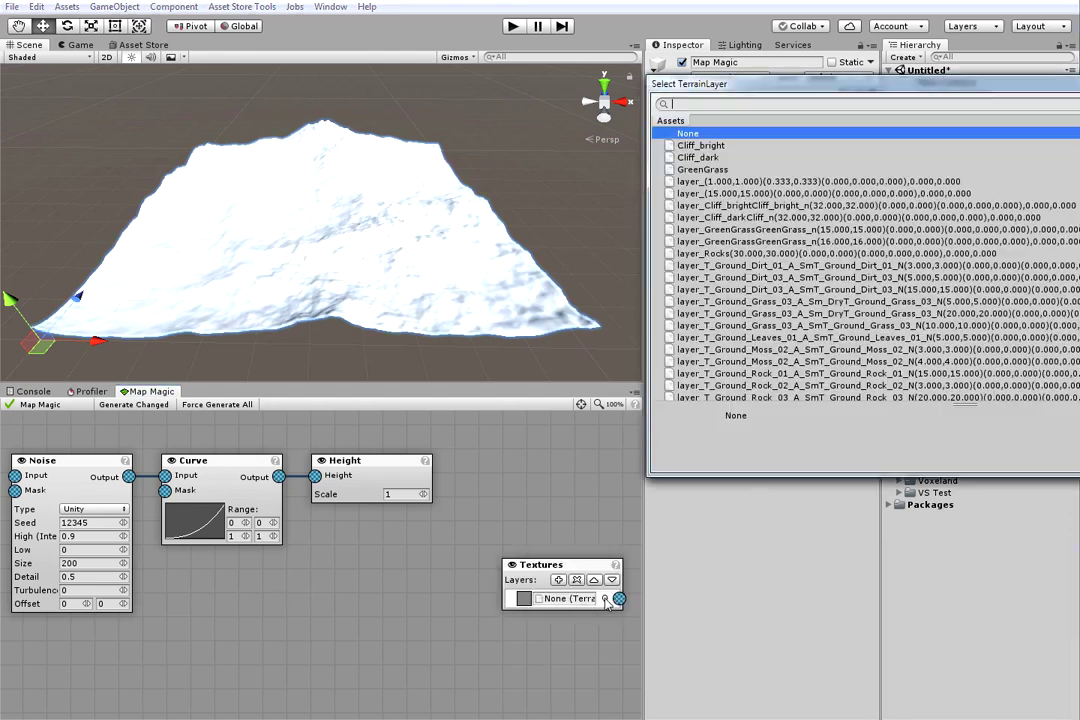
{"action": "double_click", "coordinate": [693, 170]}
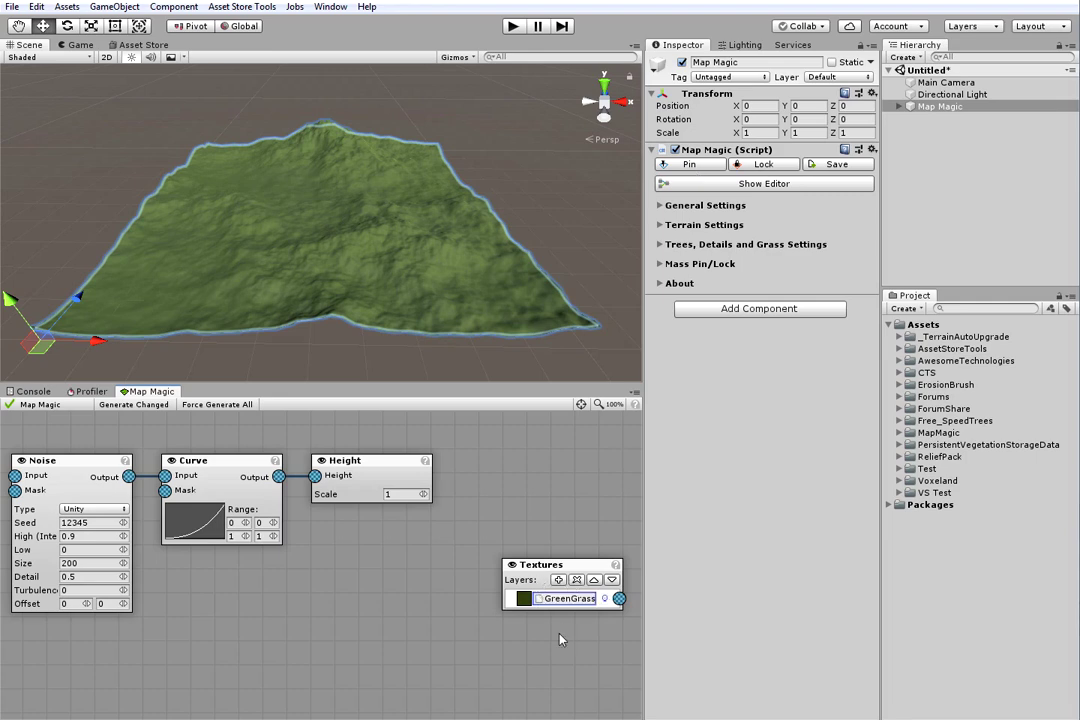
{"action": "left_click", "coordinate": [558, 580]}
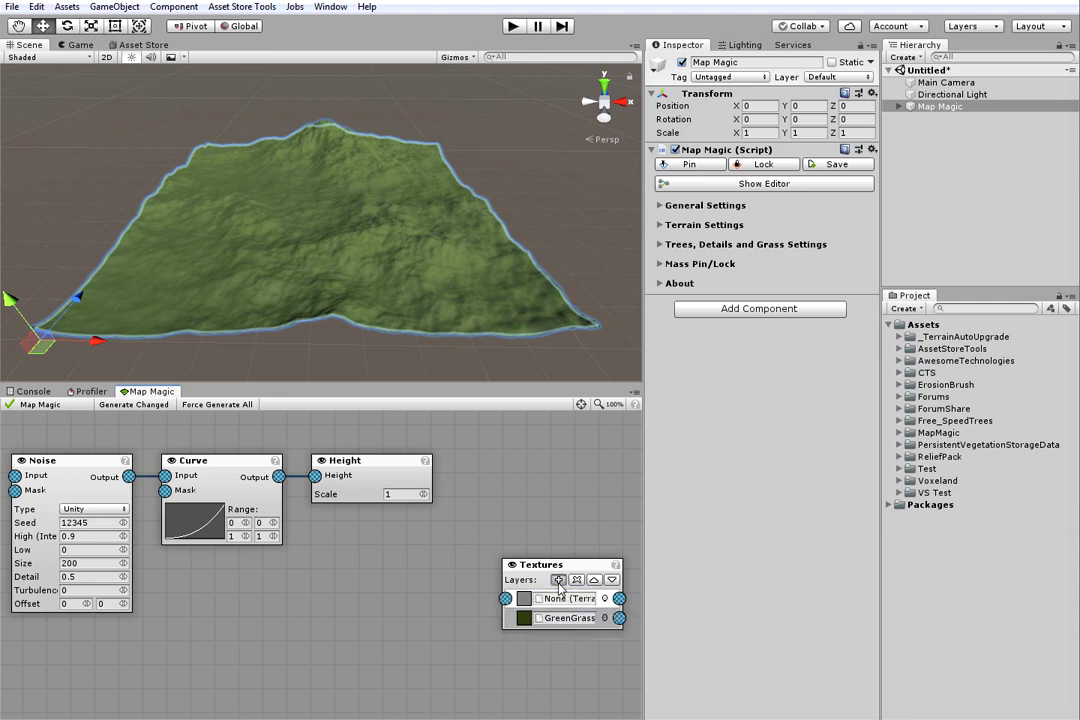
{"action": "left_click", "coordinate": [558, 580]}
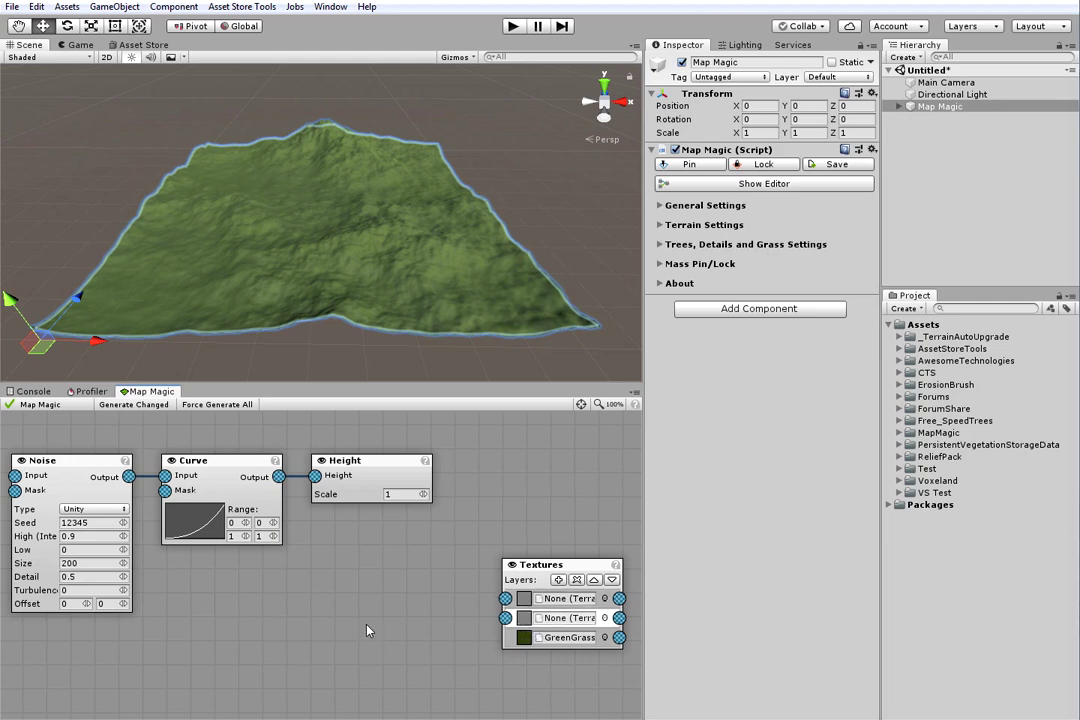
Add a Slope map node and connect it between the Curve output and the middle layer of the Textures node
{"action": "right_click", "coordinate": [297, 563]}
{"action": "mouse_move", "coordinate": [320, 567]}
{"action": "mouse_move", "coordinate": [418, 572]}
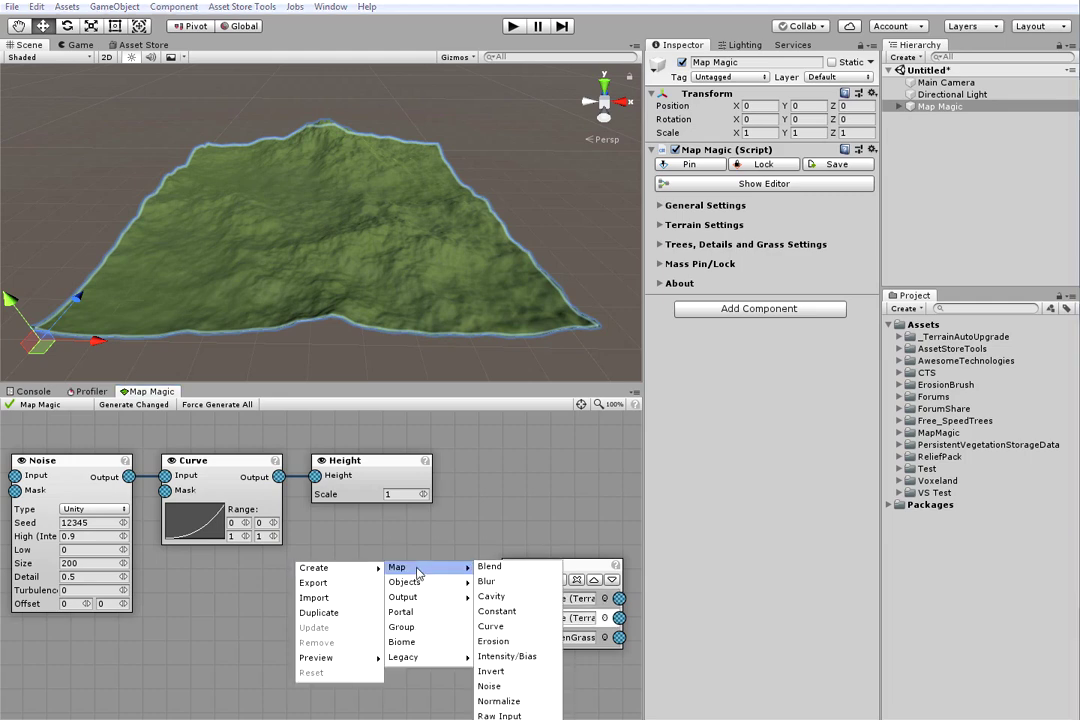
{"action": "left_click", "coordinate": [500, 718]}
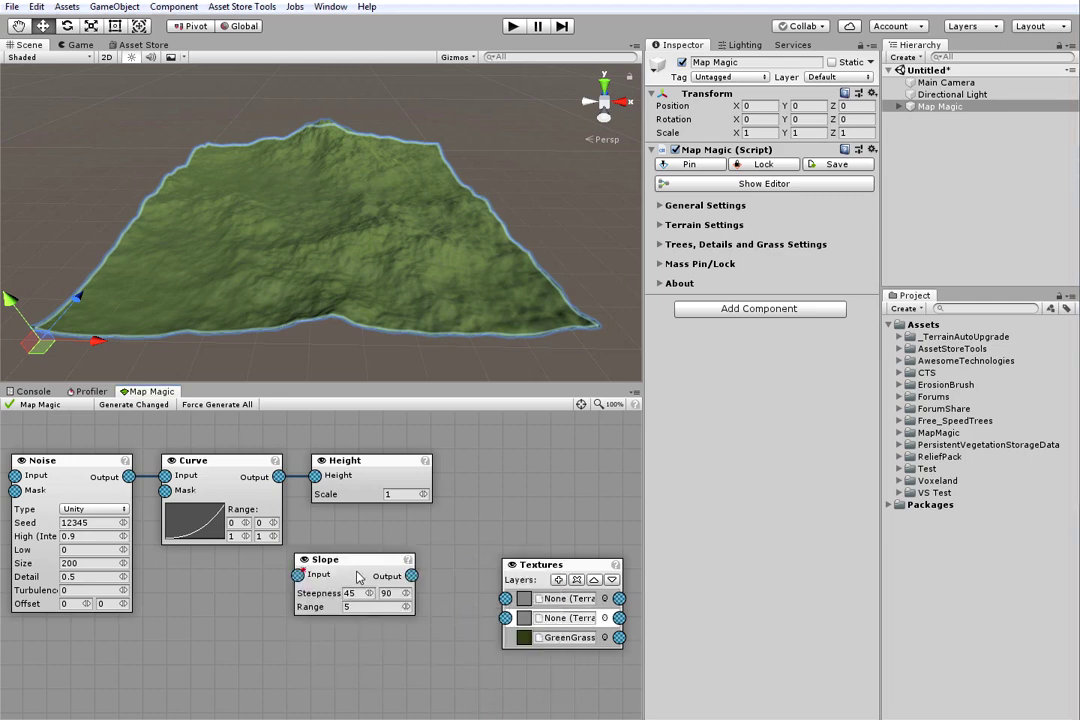
{"action": "left_click_drag", "start_coordinate": [348, 560], "coordinate": [397, 593]}
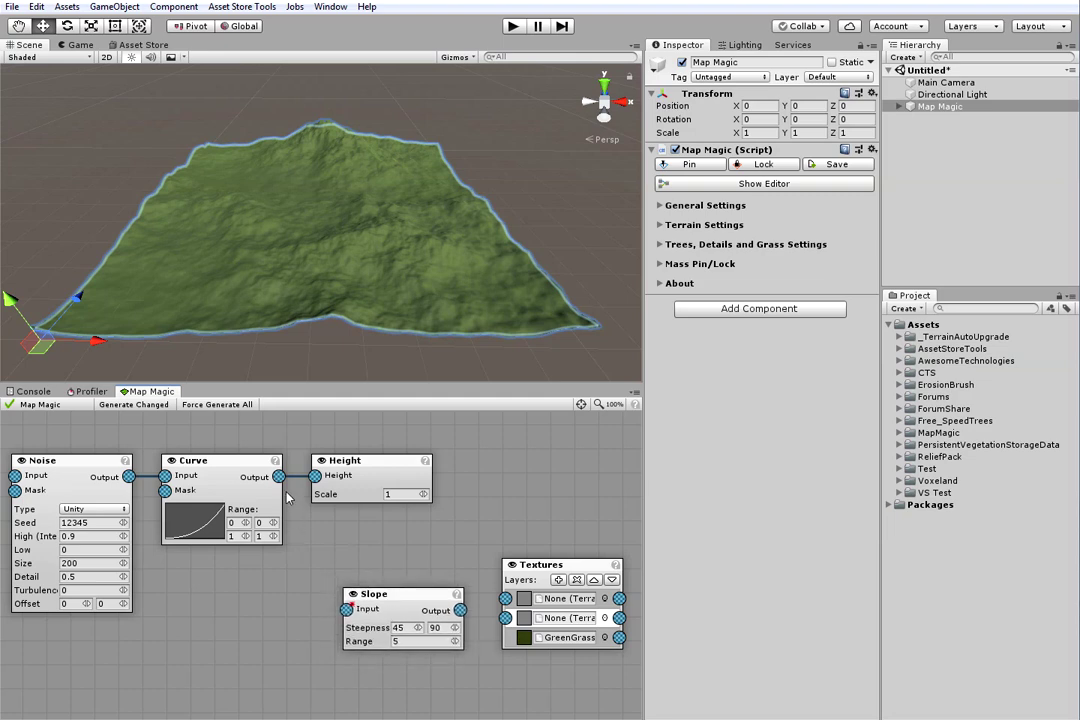
{"action": "left_click_drag", "start_coordinate": [293, 511], "coordinate": [346, 609]}
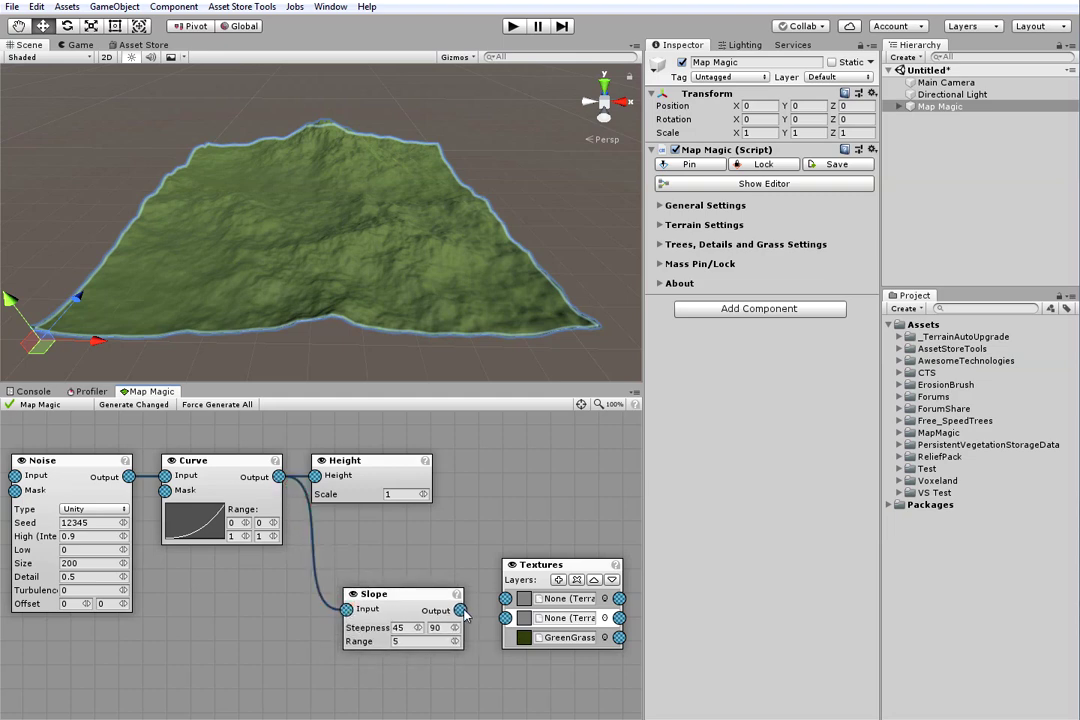
{"action": "left_click_drag", "start_coordinate": [460, 610], "coordinate": [505, 618]}
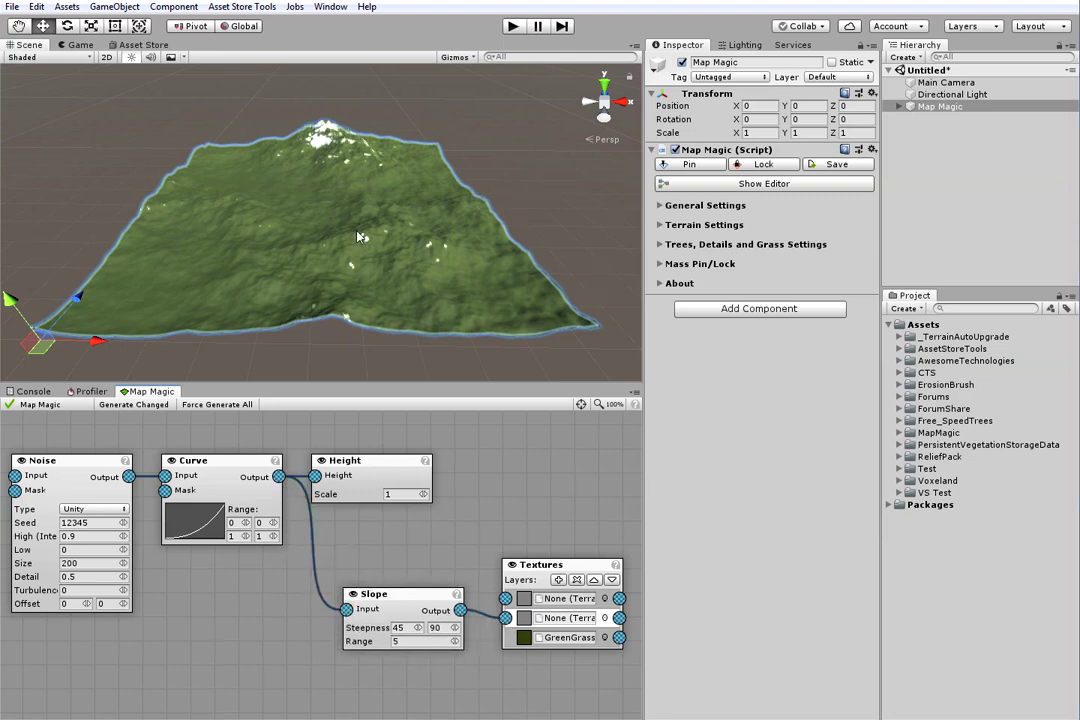
Set the Slope node's minimum steepness to 27 and assign the Cliff_dark terrain layer to the middle texture layer
{"action": "scroll", "coordinate": [363, 252], "scroll_direction": "up", "scroll_amount": 5}
{"action": "middle_click_drag", "start_coordinate": [366, 306], "coordinate": [362, 270]}
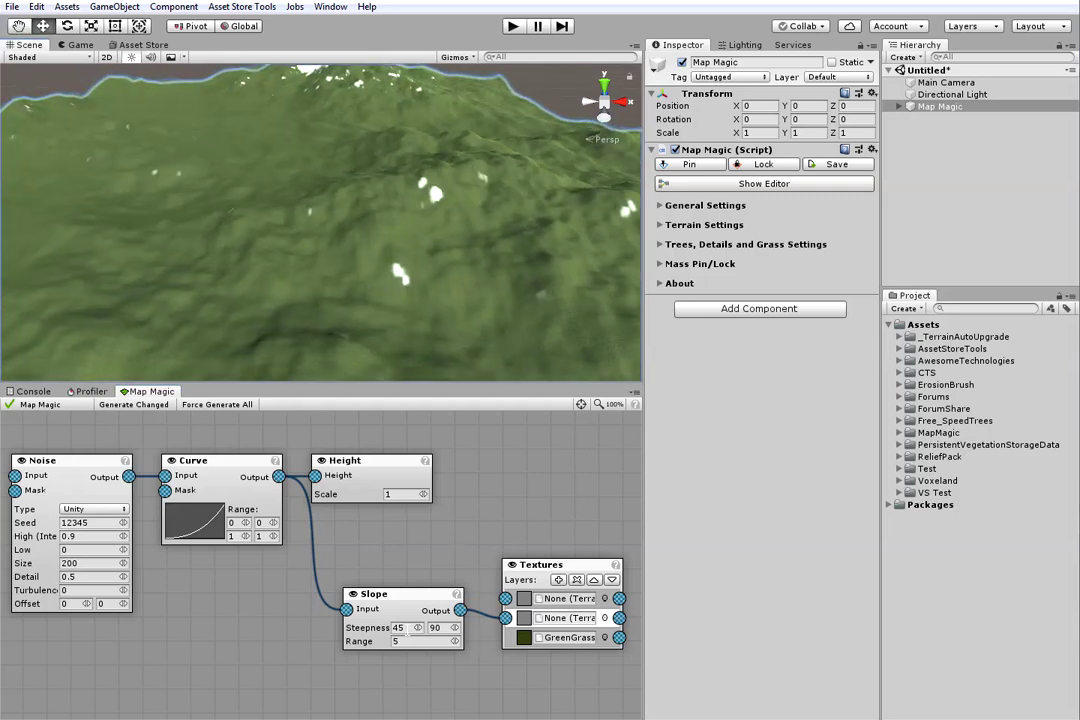
{"action": "left_click_drag", "start_coordinate": [362, 631], "coordinate": [316, 635]}
{"action": "left_click", "coordinate": [604, 617]}
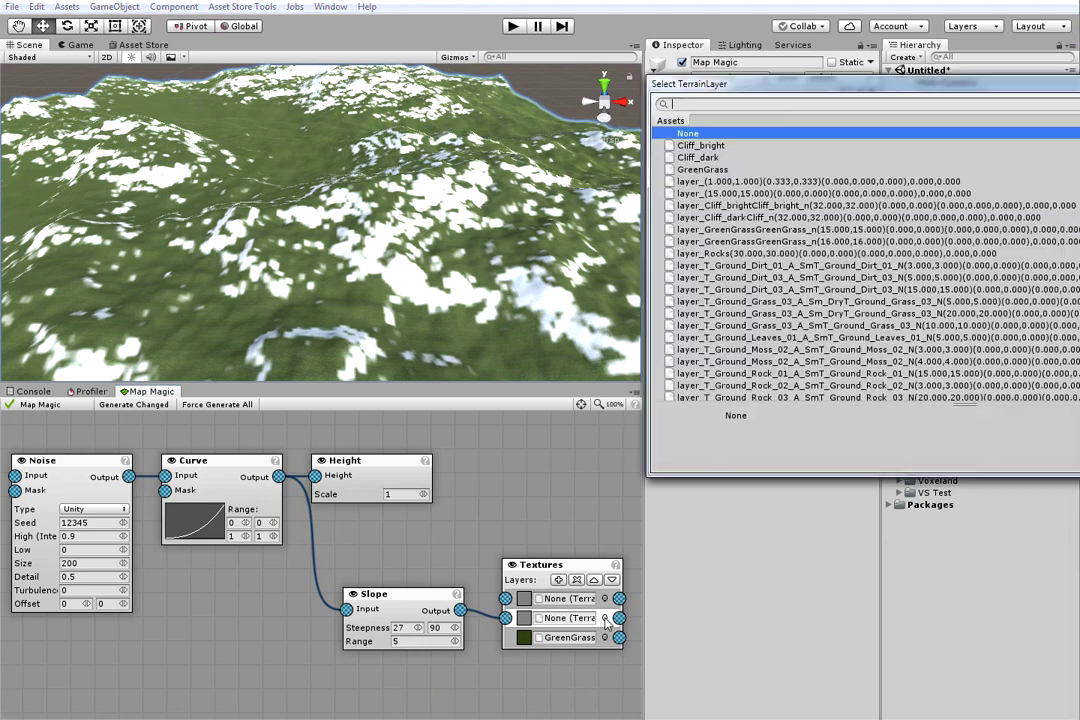
{"action": "double_click", "coordinate": [700, 158]}
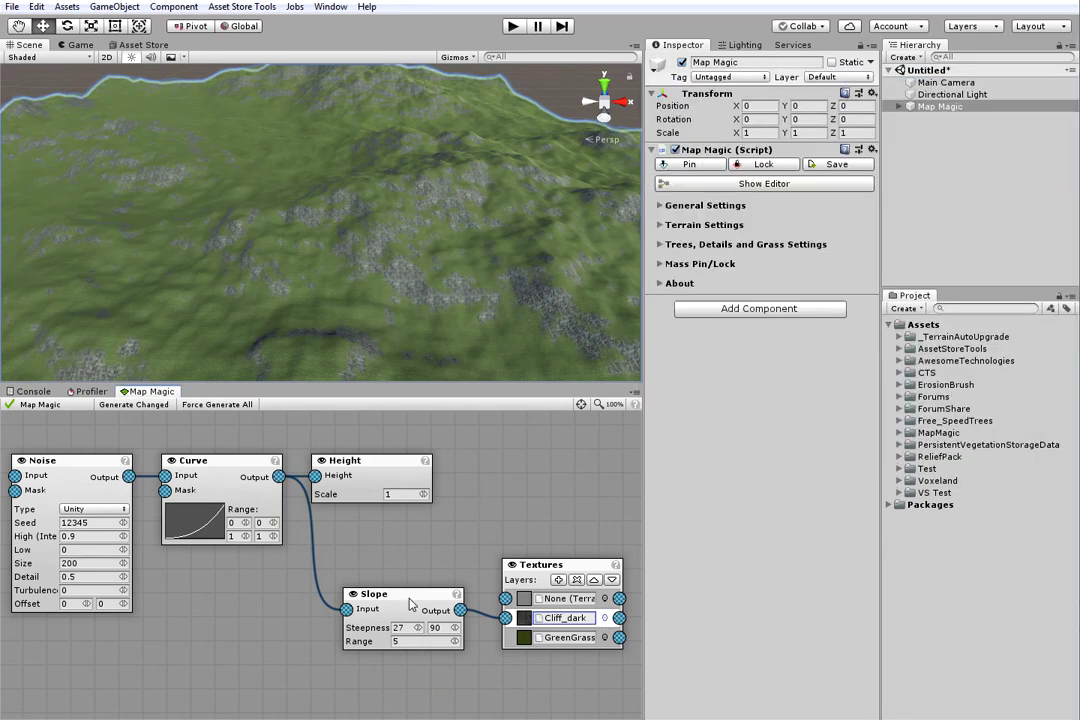
Add a Cavity map node above the Slope node and connect it from the Curve output to the uppermost Textures layer
{"action": "left_click_drag", "start_coordinate": [410, 600], "coordinate": [404, 630]}
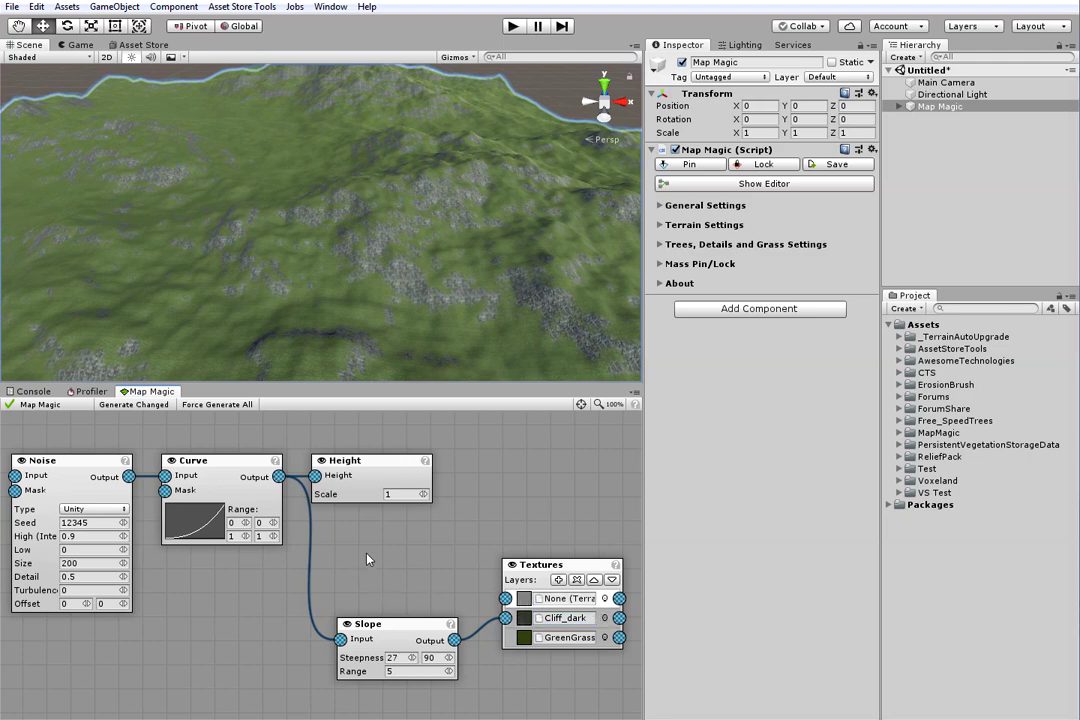
{"action": "right_click", "coordinate": [351, 522]}
{"action": "mouse_move", "coordinate": [486, 530]}
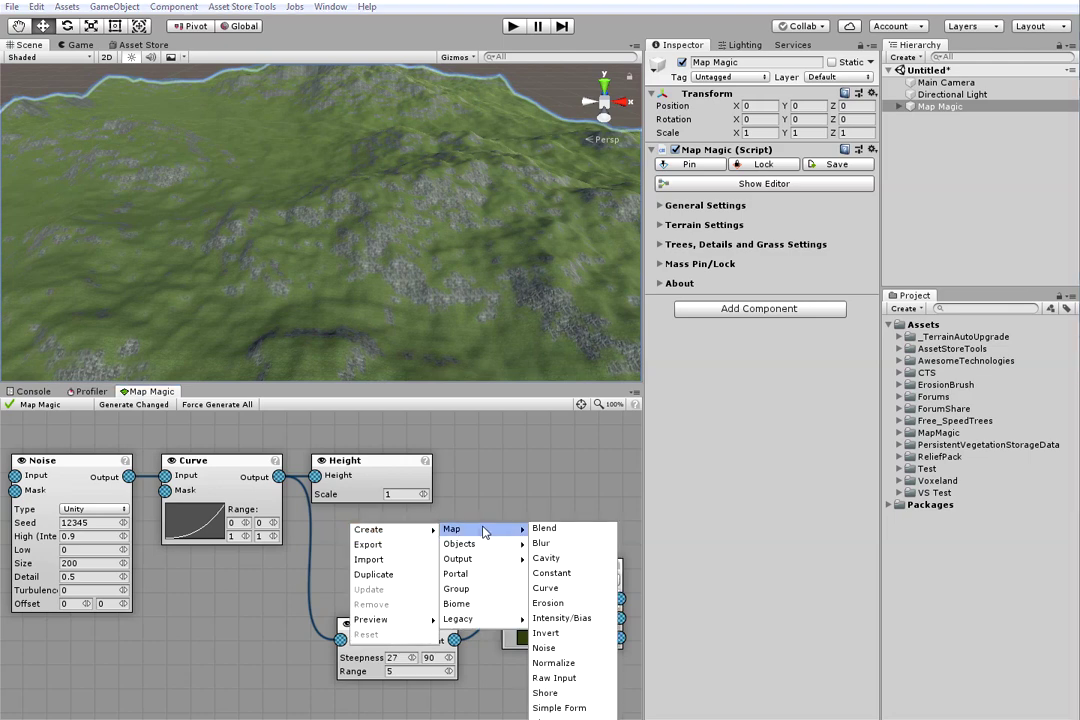
{"action": "left_click", "coordinate": [546, 558]}
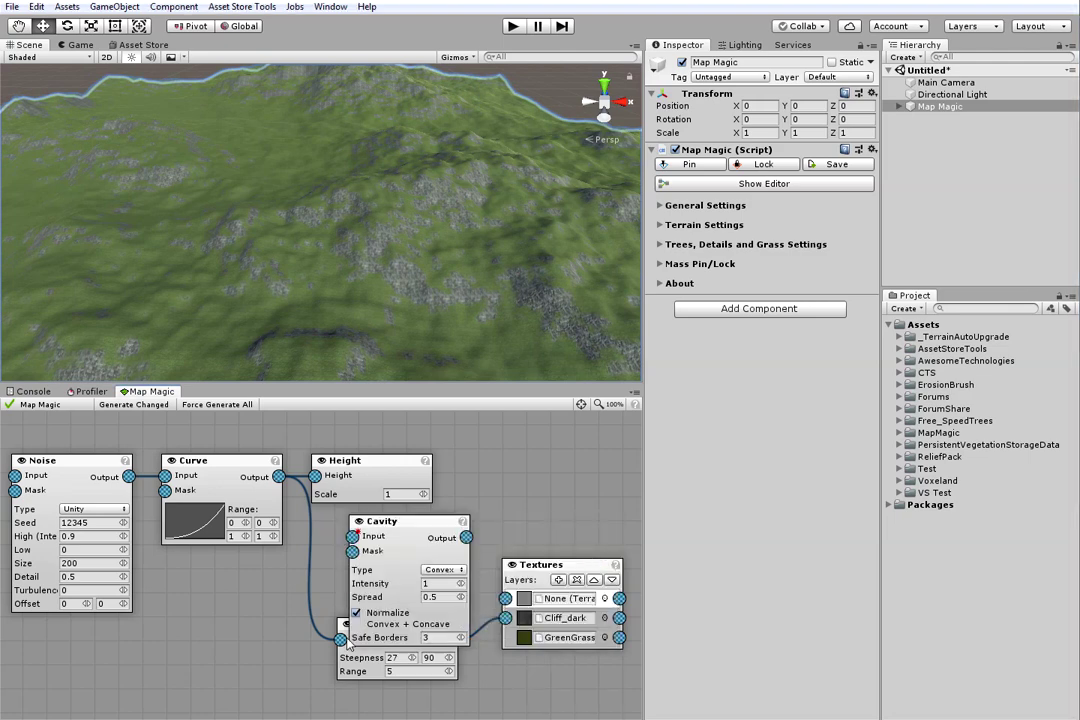
{"action": "left_click_drag", "start_coordinate": [347, 688], "coordinate": [357, 719]}
{"action": "left_click_drag", "start_coordinate": [281, 478], "coordinate": [353, 537]}
Set the Cavity node's intensity to 7 and spread to 4.4, and assign Cliff_bright to the uppermost texture layer
{"action": "left_click_drag", "start_coordinate": [461, 583], "coordinate": [800, 571]}
{"action": "left_click_drag", "start_coordinate": [460, 598], "coordinate": [937, 590]}
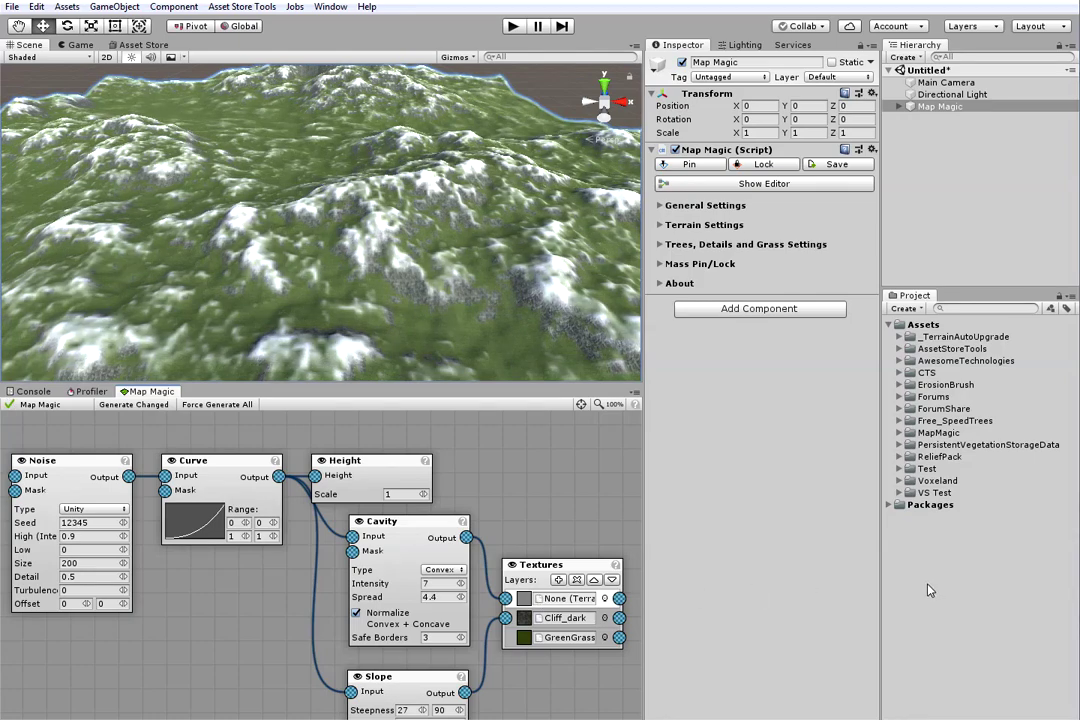
{"action": "right_click_drag", "start_coordinate": [447, 330], "coordinate": [388, 249]}
{"action": "left_click", "coordinate": [605, 599]}
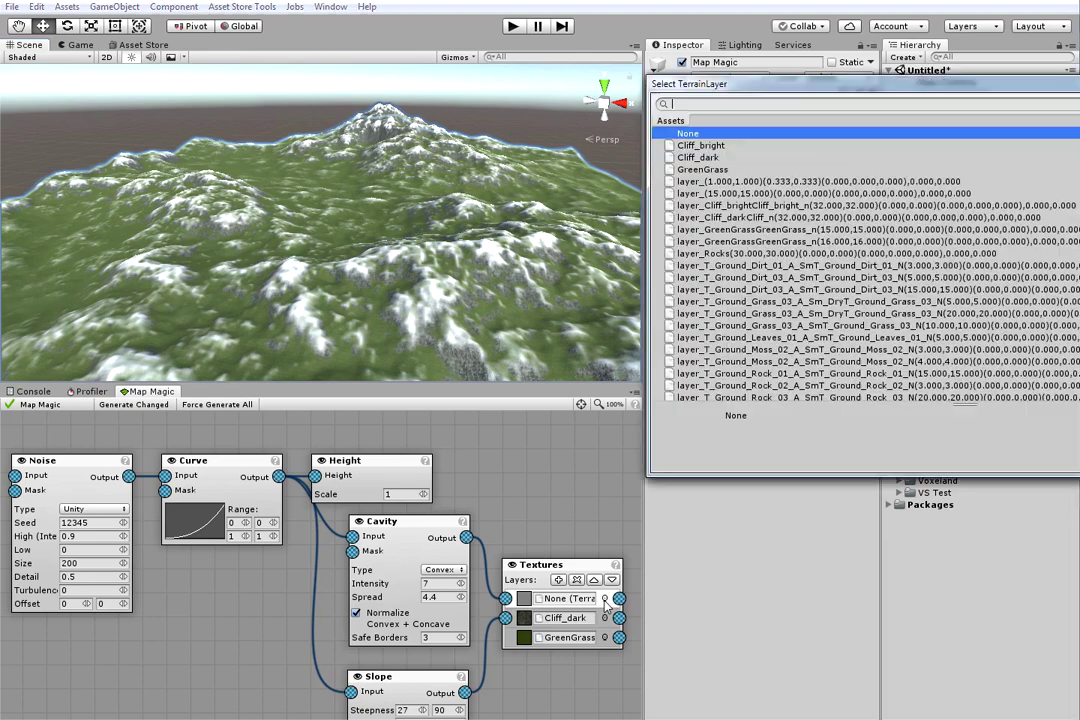
{"action": "left_click", "coordinate": [711, 147]}
{"action": "double_click", "coordinate": [711, 152]}
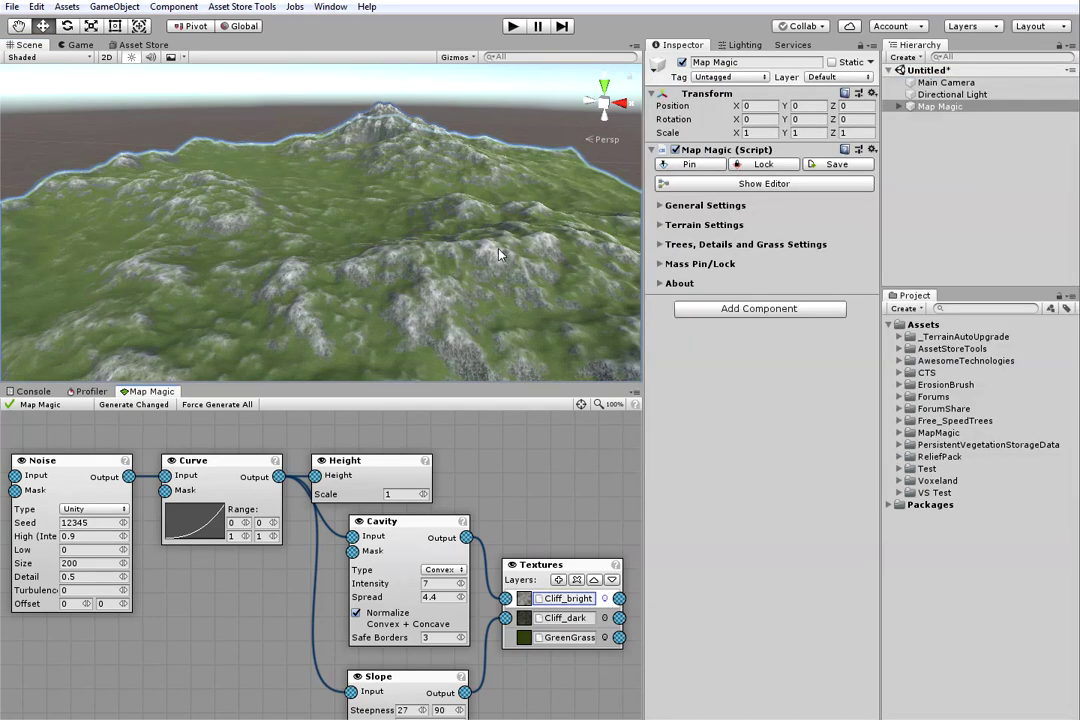
Inspect the textured terrain and spread out the Height, Cavity, Slope and Textures nodes in the graph
{"action": "middle_click_drag", "start_coordinate": [482, 292], "coordinate": [407, 260]}
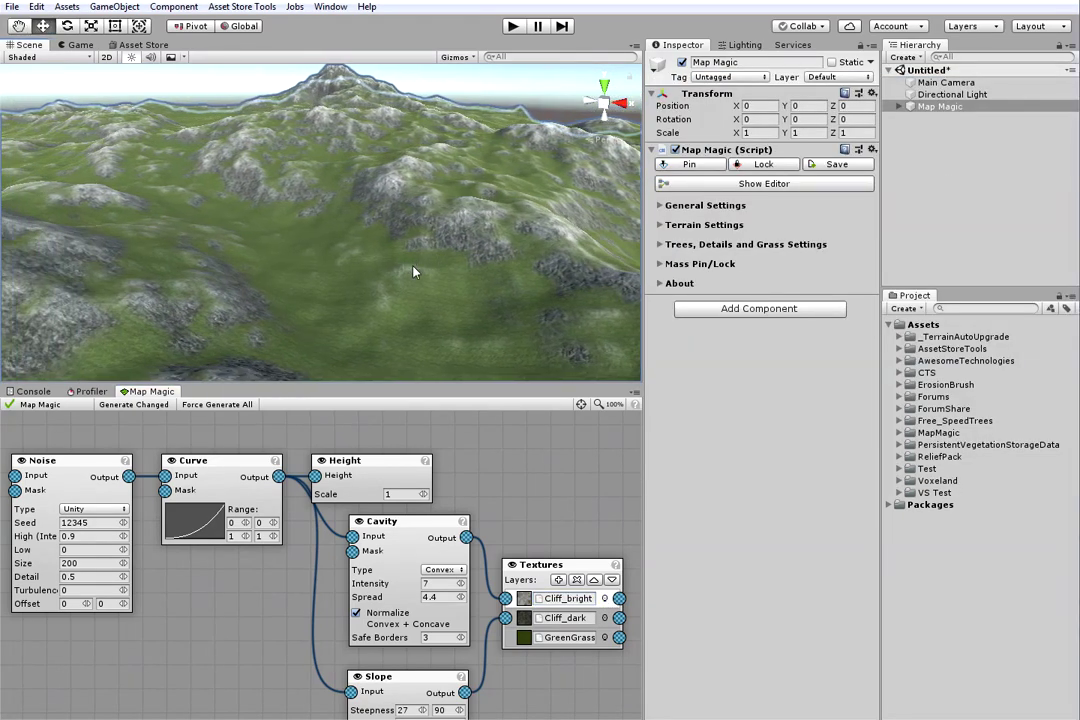
{"action": "right_click_drag", "start_coordinate": [414, 269], "coordinate": [1024, 208]}
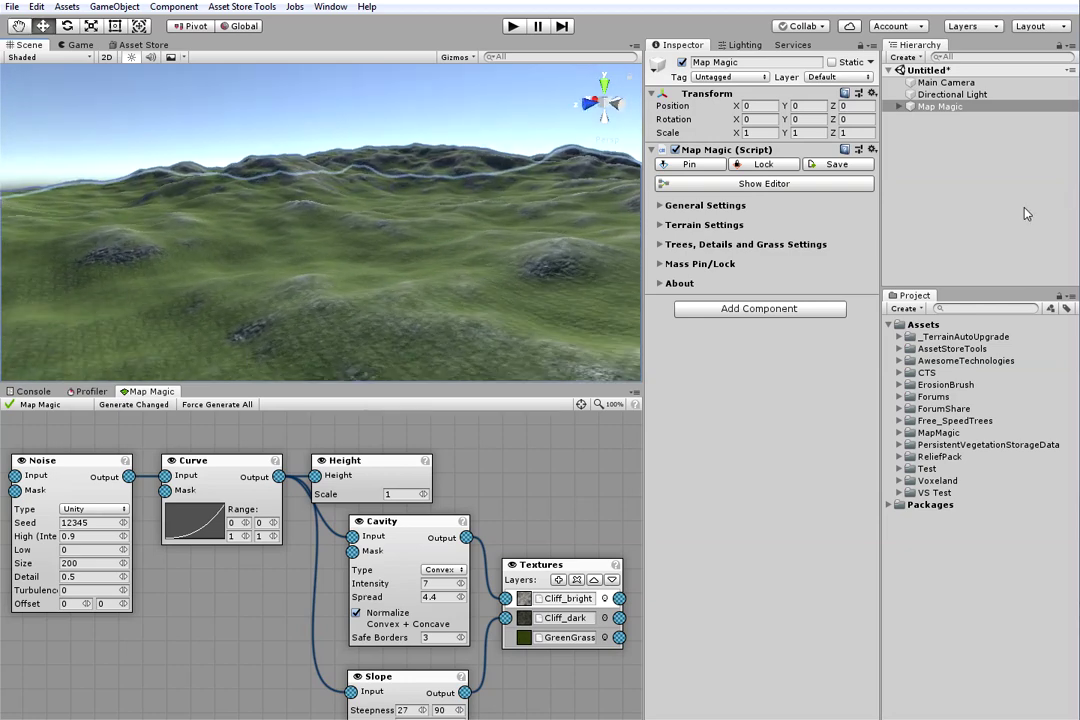
{"action": "scroll", "coordinate": [470, 580], "scroll_direction": "down", "scroll_amount": 2}
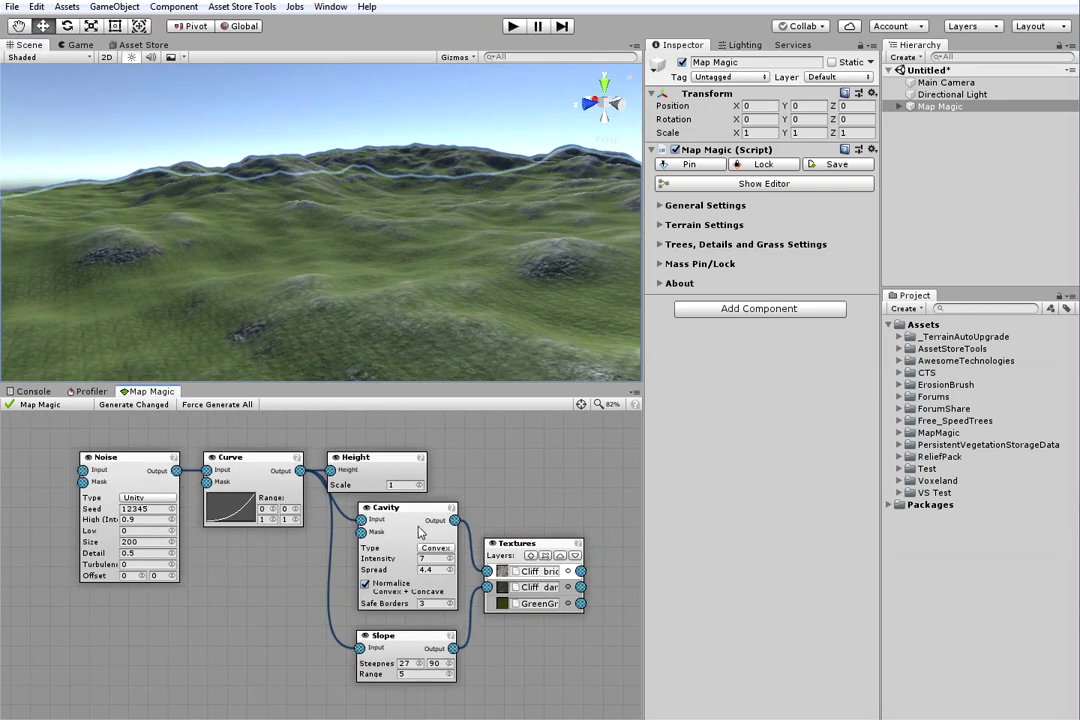
{"action": "left_click_drag", "start_coordinate": [520, 551], "coordinate": [524, 582]}
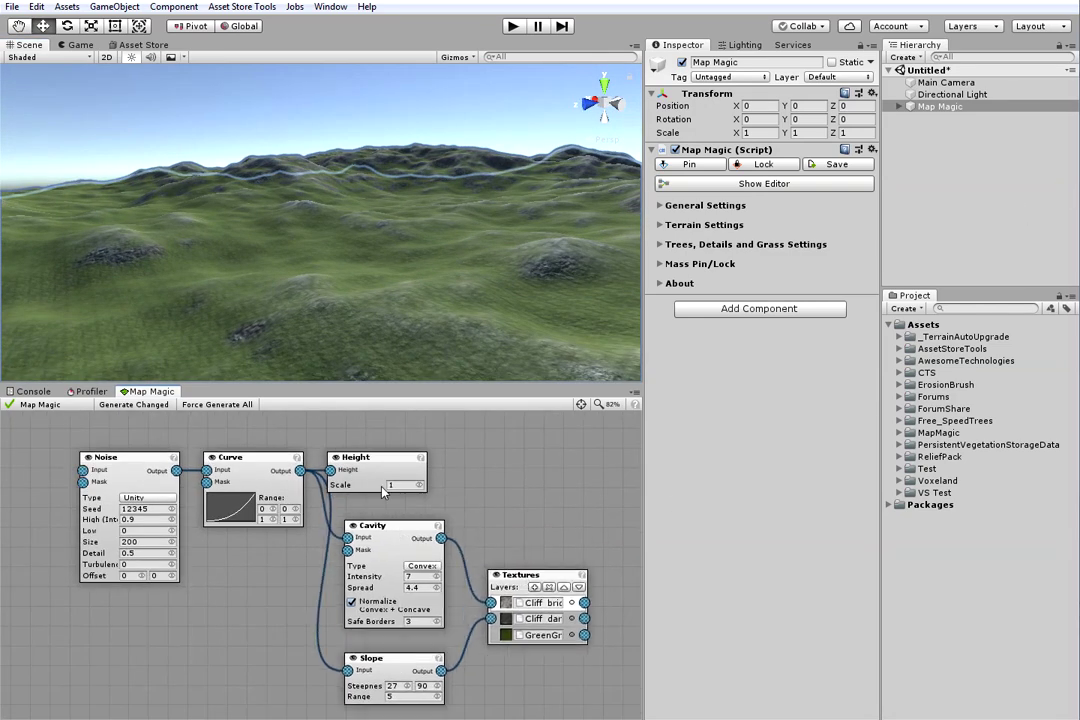
{"action": "left_click_drag", "start_coordinate": [381, 485], "coordinate": [402, 450]}
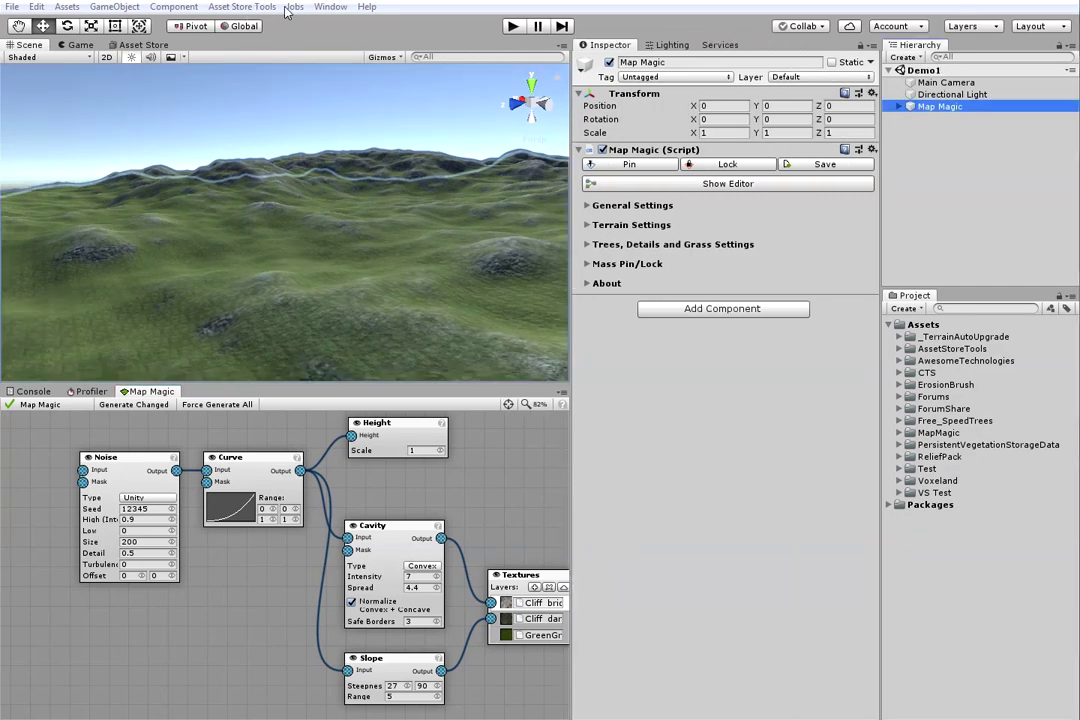
Add Vegetation Studio Pro to the scene, then select and expand its object in the scene hierarchy
{"action": "left_click", "coordinate": [242, 7]}
{"action": "mouse_move", "coordinate": [340, 8]}
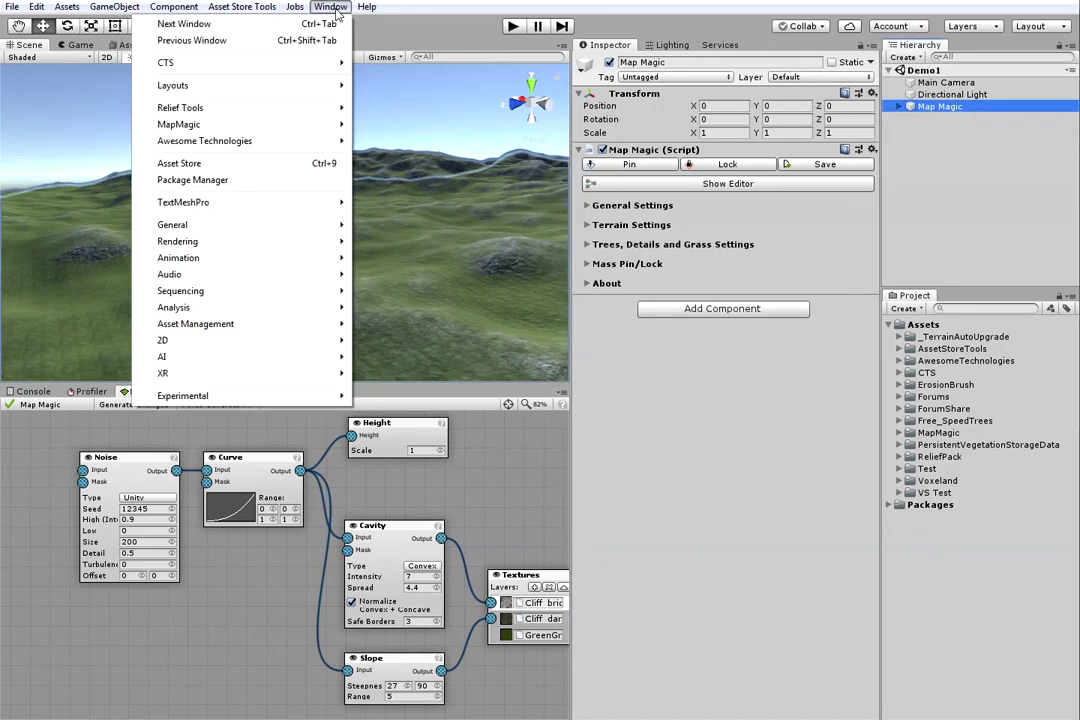
{"action": "mouse_move", "coordinate": [310, 146]}
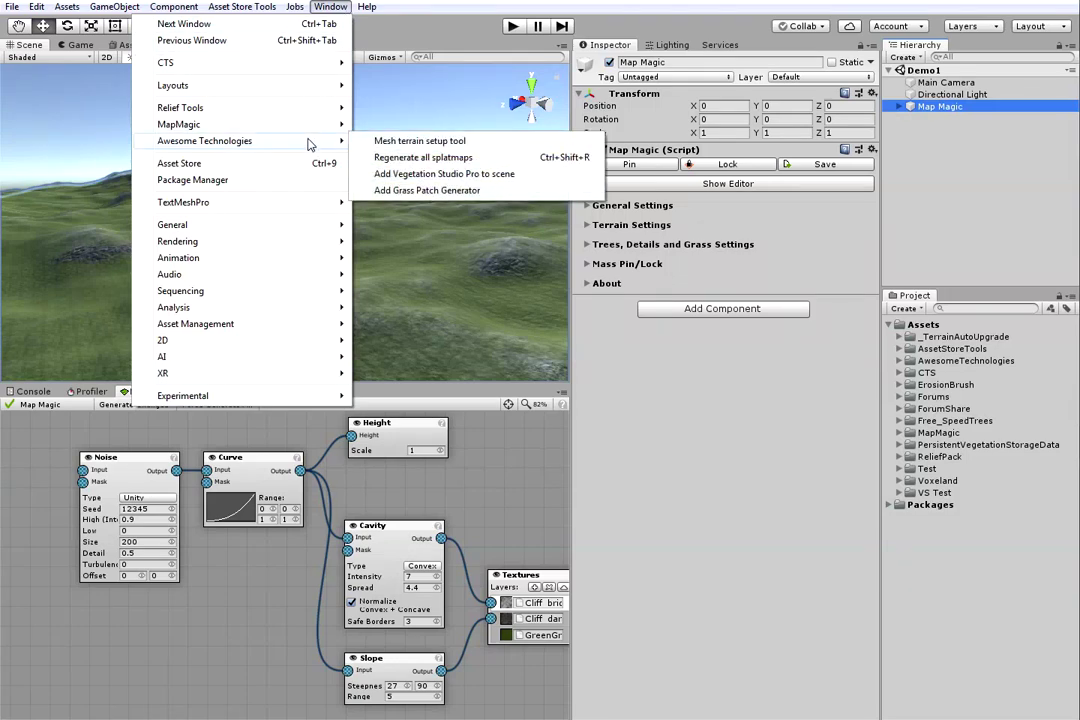
{"action": "left_click", "coordinate": [434, 174]}
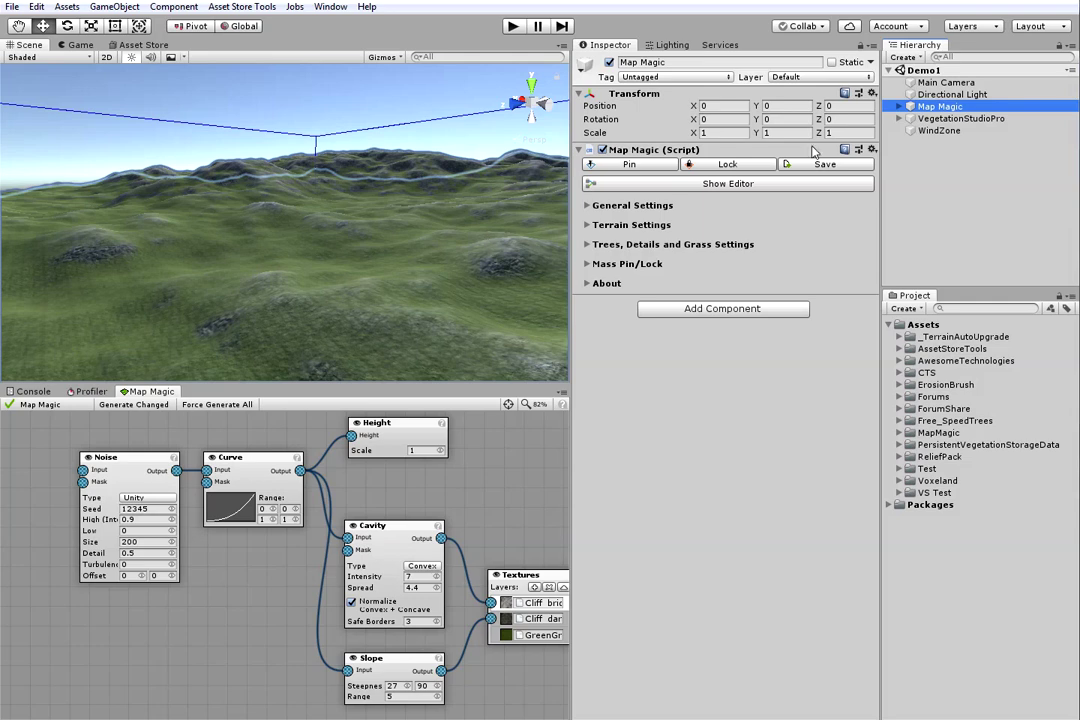
{"action": "left_click", "coordinate": [923, 120]}
{"action": "left_click", "coordinate": [899, 119]}
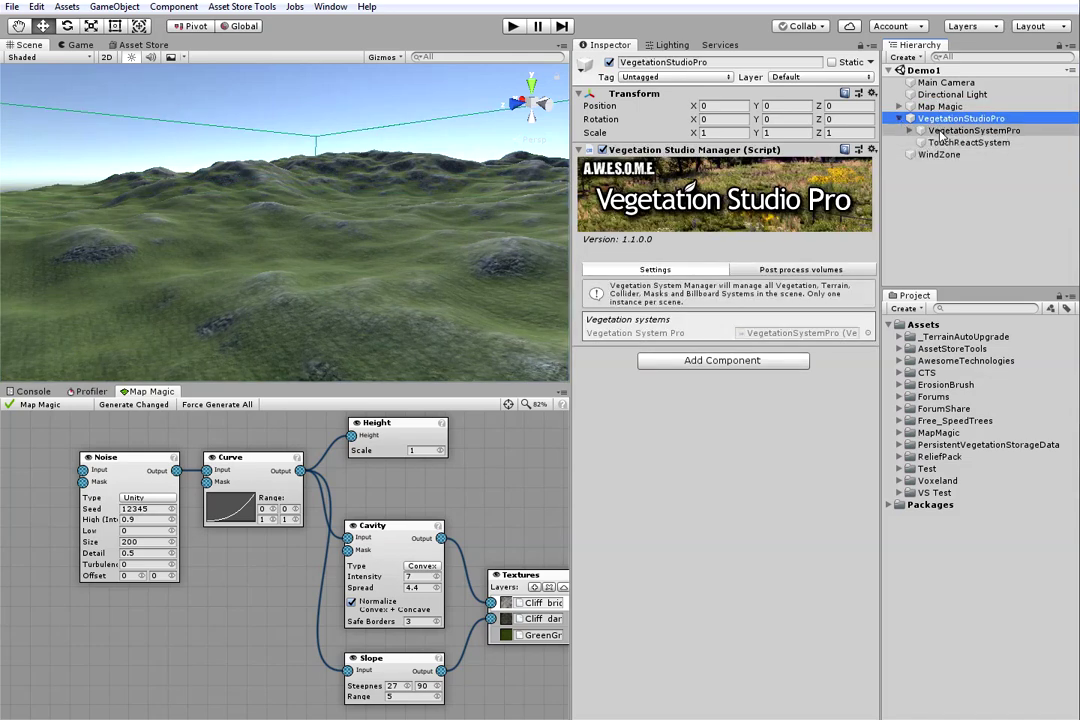
Add the MapMagicTest vegetation package to the biomes of the VegetationSystemPro object
{"action": "left_click", "coordinate": [945, 131]}
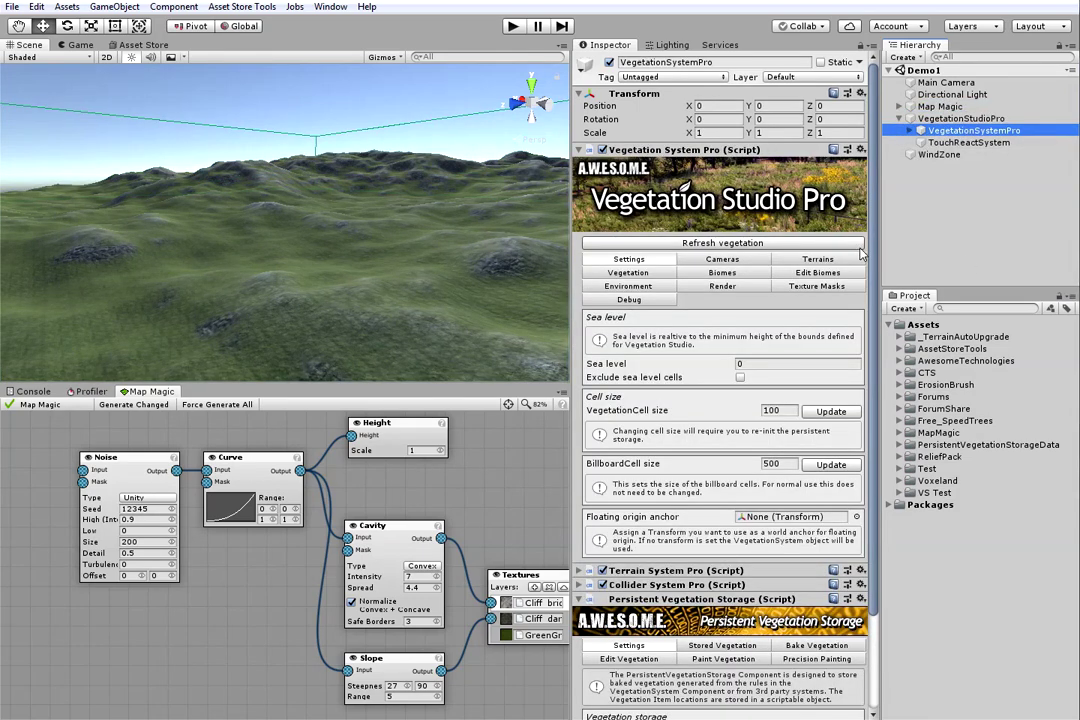
{"action": "left_click", "coordinate": [739, 274]}
{"action": "left_click", "coordinate": [868, 364]}
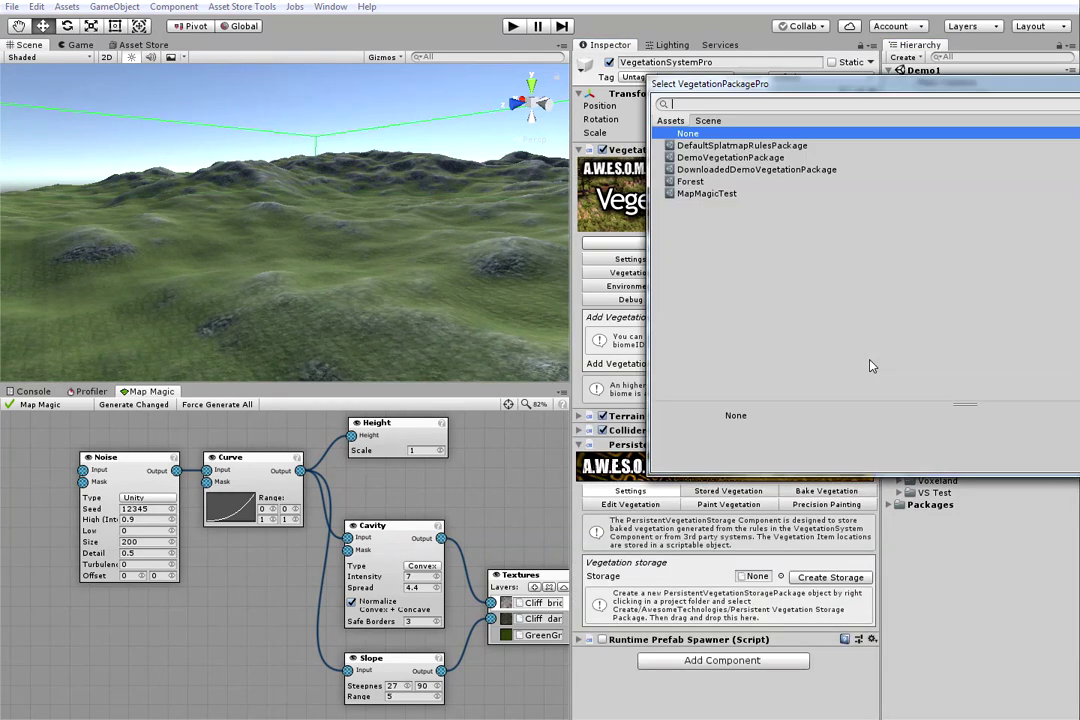
{"action": "left_click", "coordinate": [708, 194]}
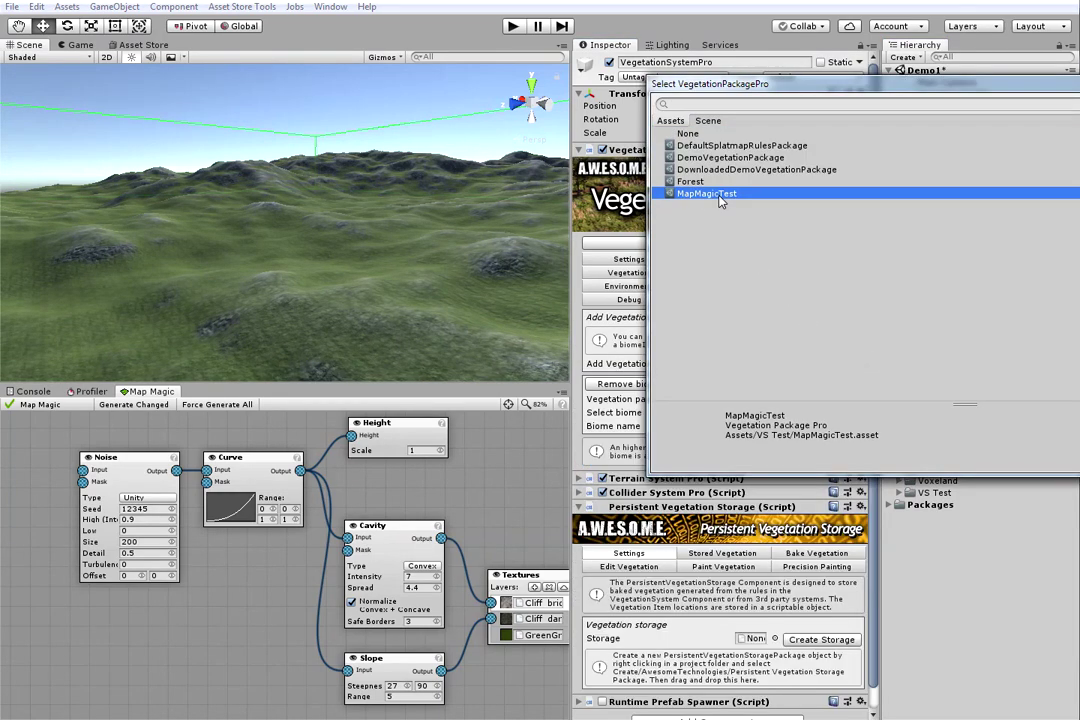
{"action": "double_click", "coordinate": [706, 194]}
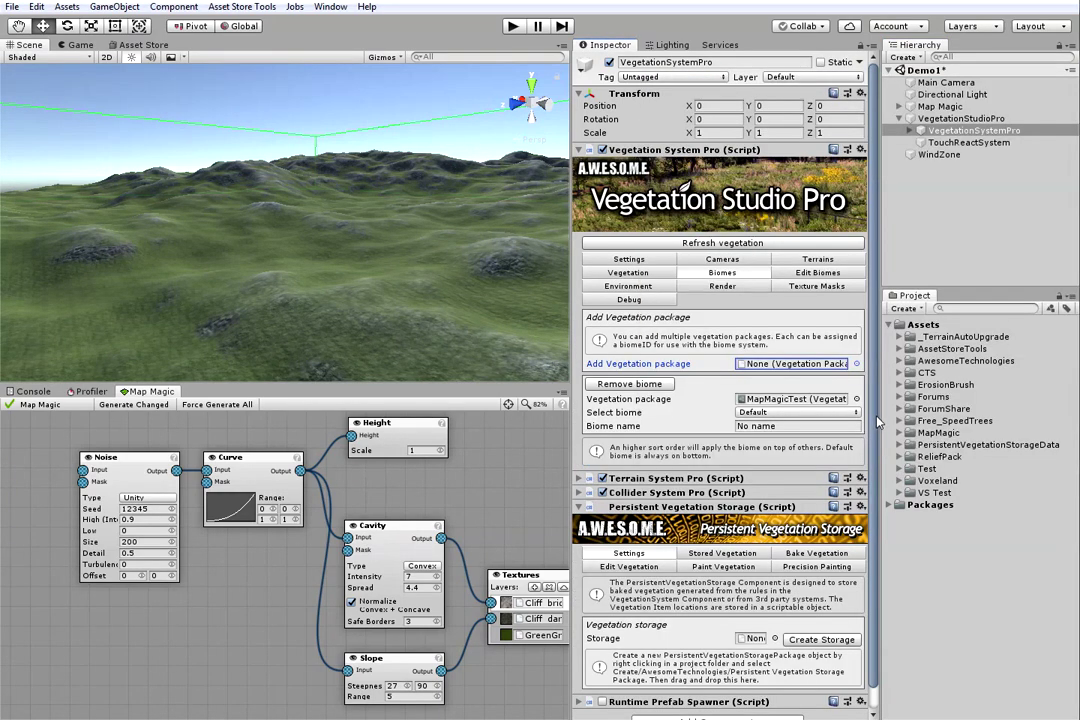
Examine the package's tree, plant and grass items in the biome editor, including each item's run-time spawn setting
{"action": "left_click", "coordinate": [816, 275]}
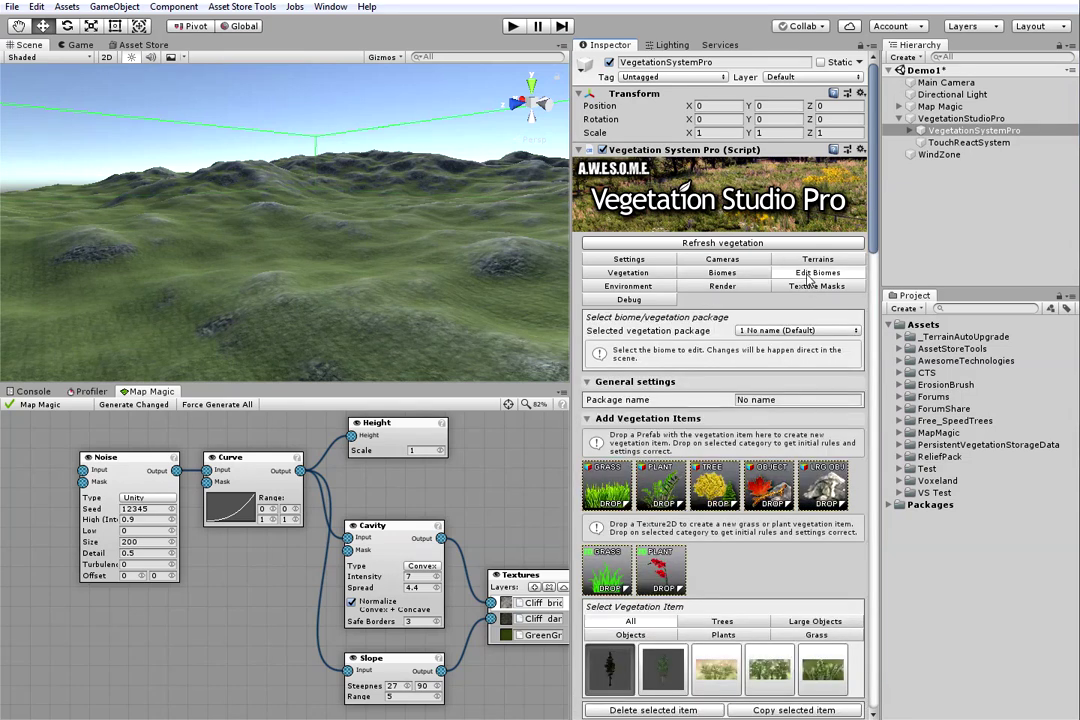
{"action": "scroll", "coordinate": [695, 385], "scroll_direction": "down", "scroll_amount": 8}
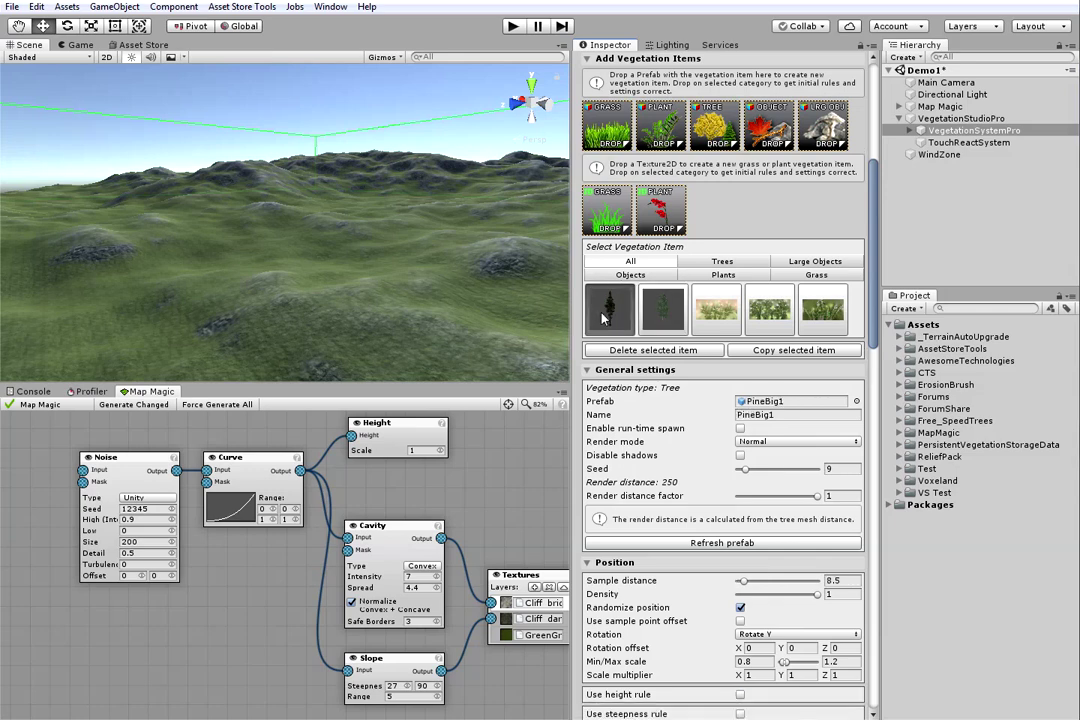
{"action": "left_click", "coordinate": [727, 321]}
{"action": "left_click", "coordinate": [774, 321]}
{"action": "left_click", "coordinate": [823, 320]}
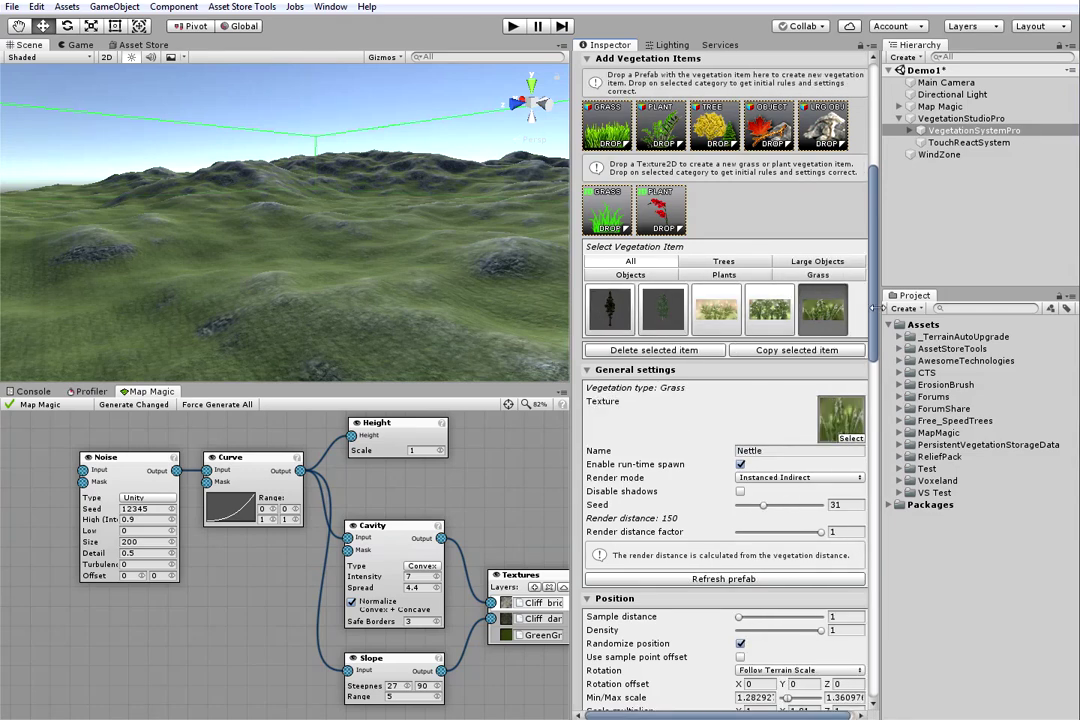
{"action": "left_click", "coordinate": [623, 323]}
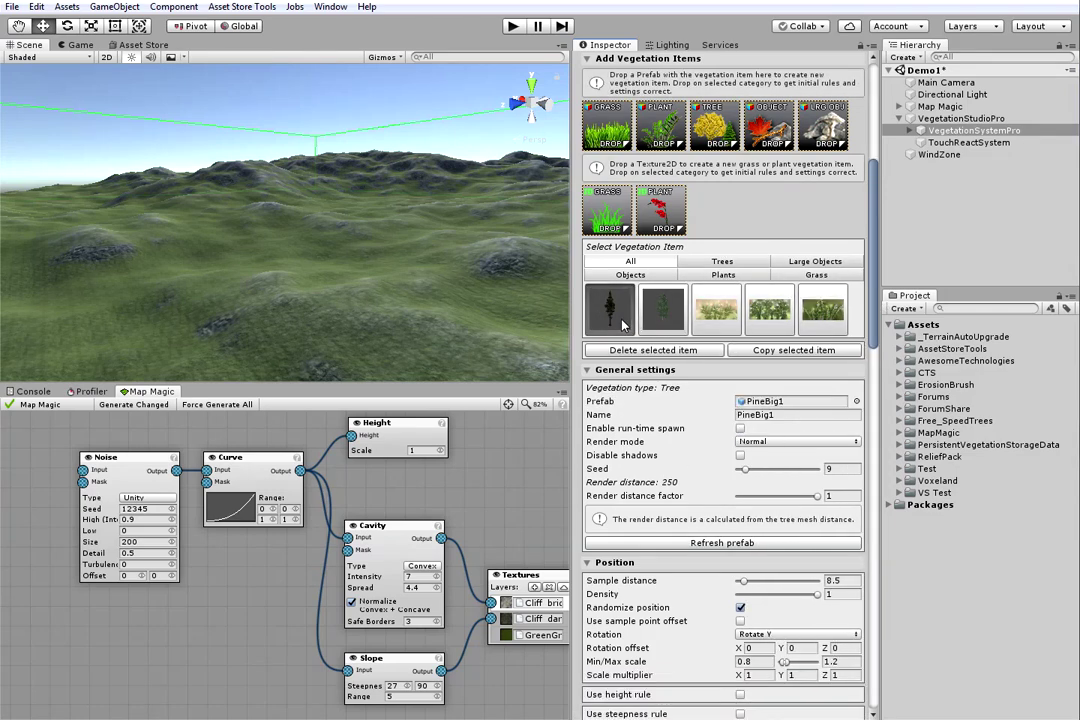
{"action": "left_click", "coordinate": [740, 428]}
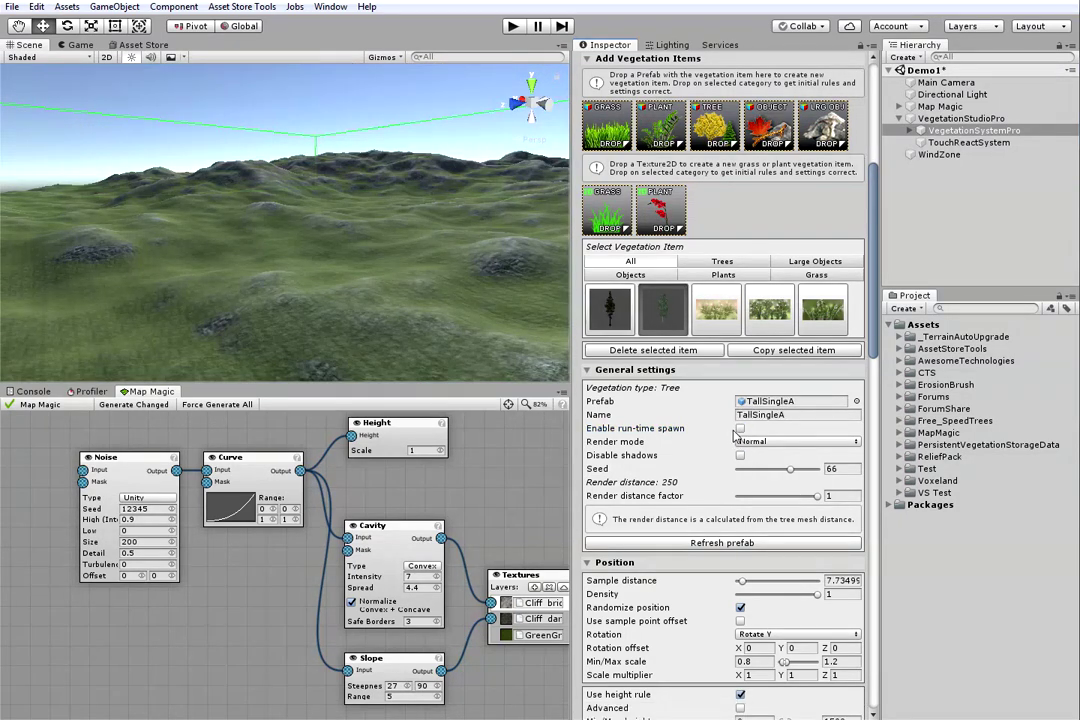
{"action": "left_click", "coordinate": [716, 309]}
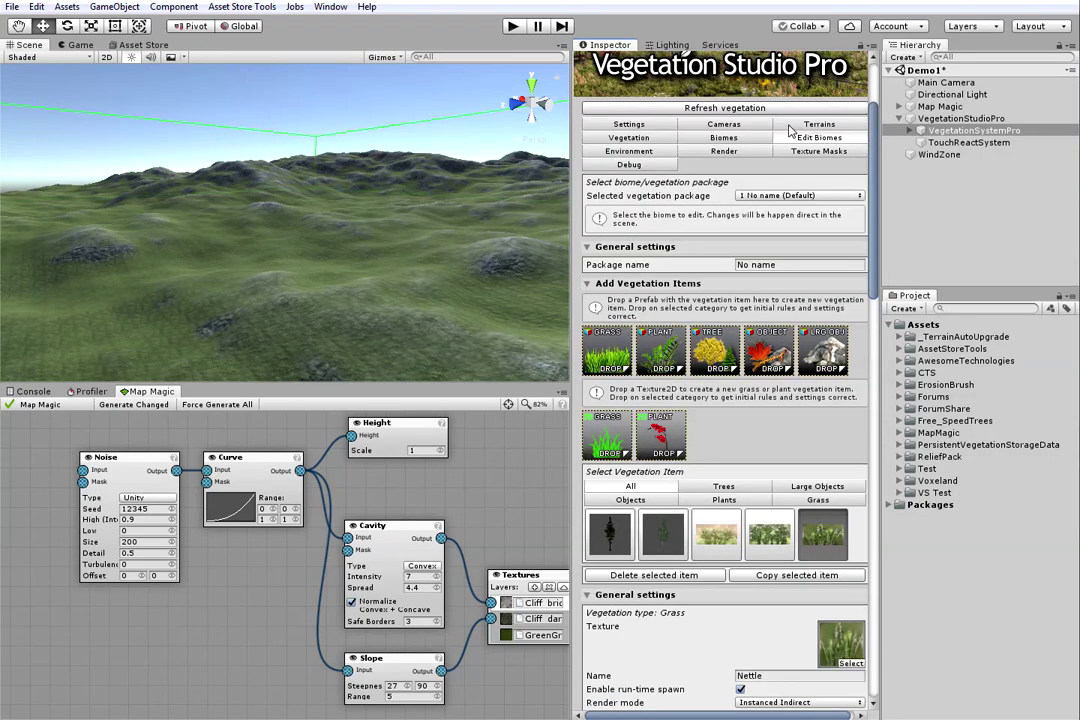
Turn off automatic area calculation in the vegetation system's terrain settings and widen the inspector to show all area values
{"action": "left_click", "coordinate": [790, 126]}
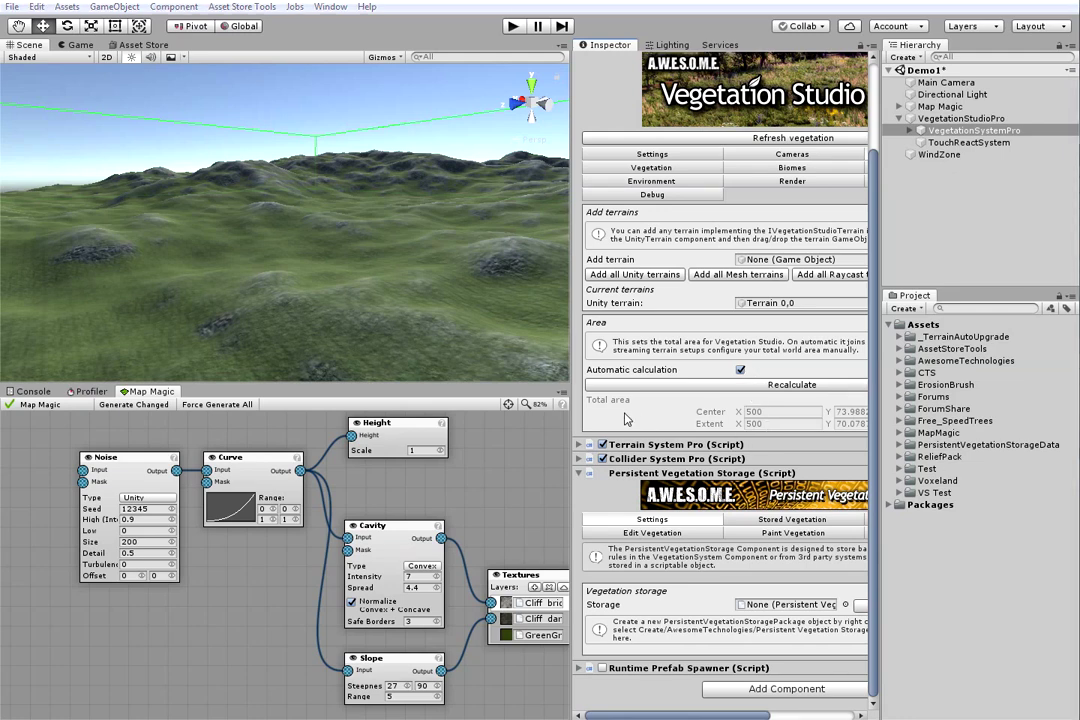
{"action": "left_click", "coordinate": [741, 370]}
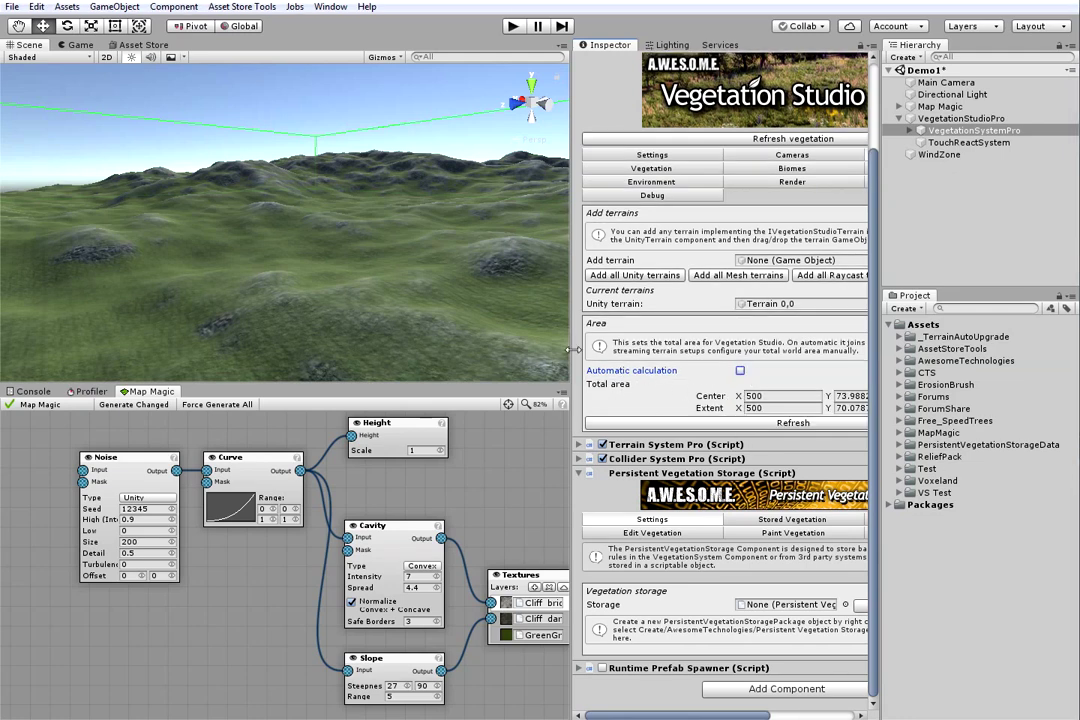
{"action": "left_click_drag", "start_coordinate": [572, 355], "coordinate": [433, 360]}
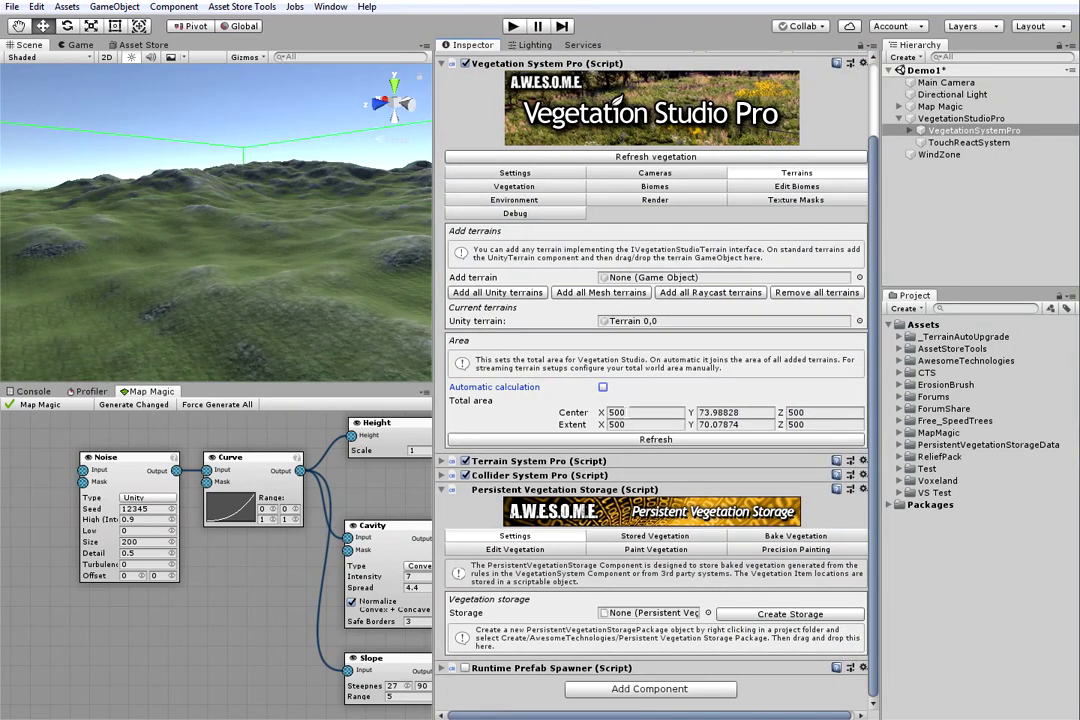
Set the total area's center to 0 and its extent to 3500 on both the X and Z axes
{"action": "left_click", "coordinate": [628, 412]}
{"action": "type", "text": "0"}
{"action": "left_click", "coordinate": [801, 412]}
{"action": "type", "text": "0"}
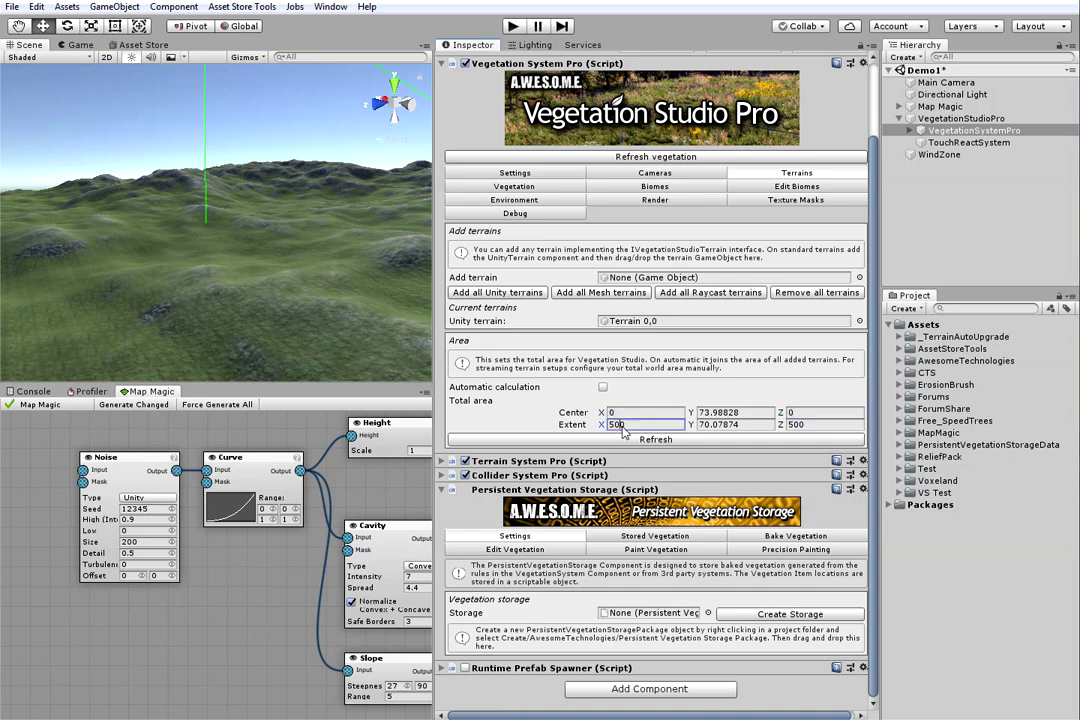
{"action": "left_click", "coordinate": [603, 425]}
{"action": "type", "text": "3500"}
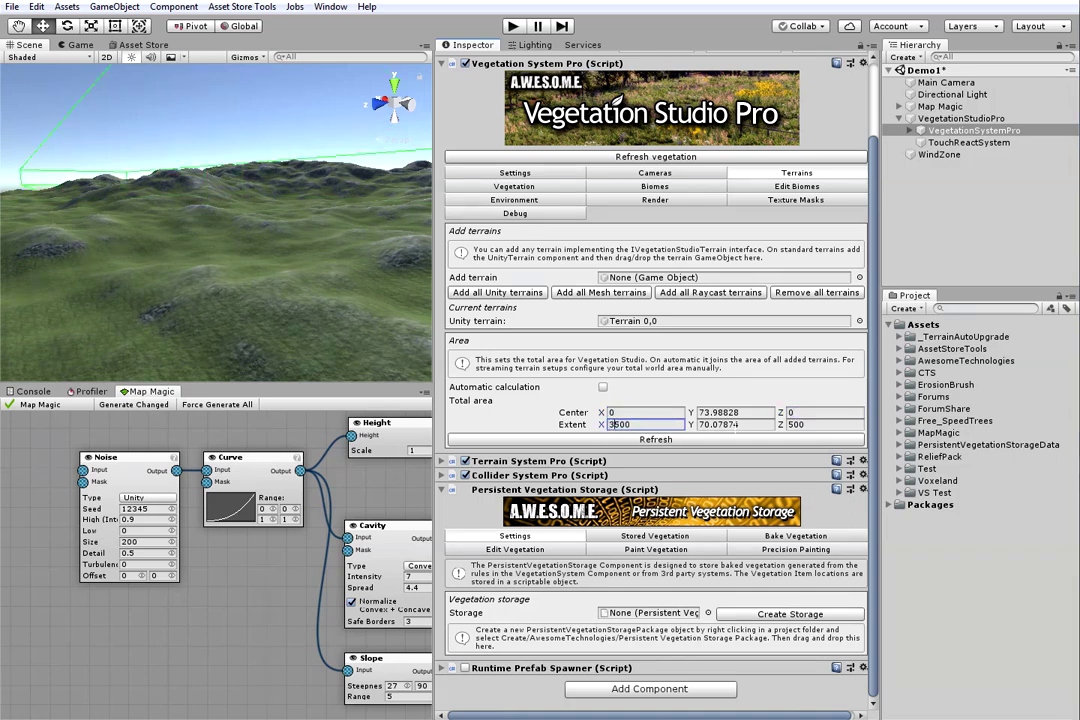
{"action": "left_click", "coordinate": [783, 425]}
{"action": "type", "text": "3"}
Set the total area's center and extent on the Y axis to 200 each
{"action": "left_click", "coordinate": [745, 425]}
{"action": "left_click", "coordinate": [745, 413]}
{"action": "type", "text": "200"}
{"action": "left_click", "coordinate": [745, 424]}
{"action": "type", "text": "200"}
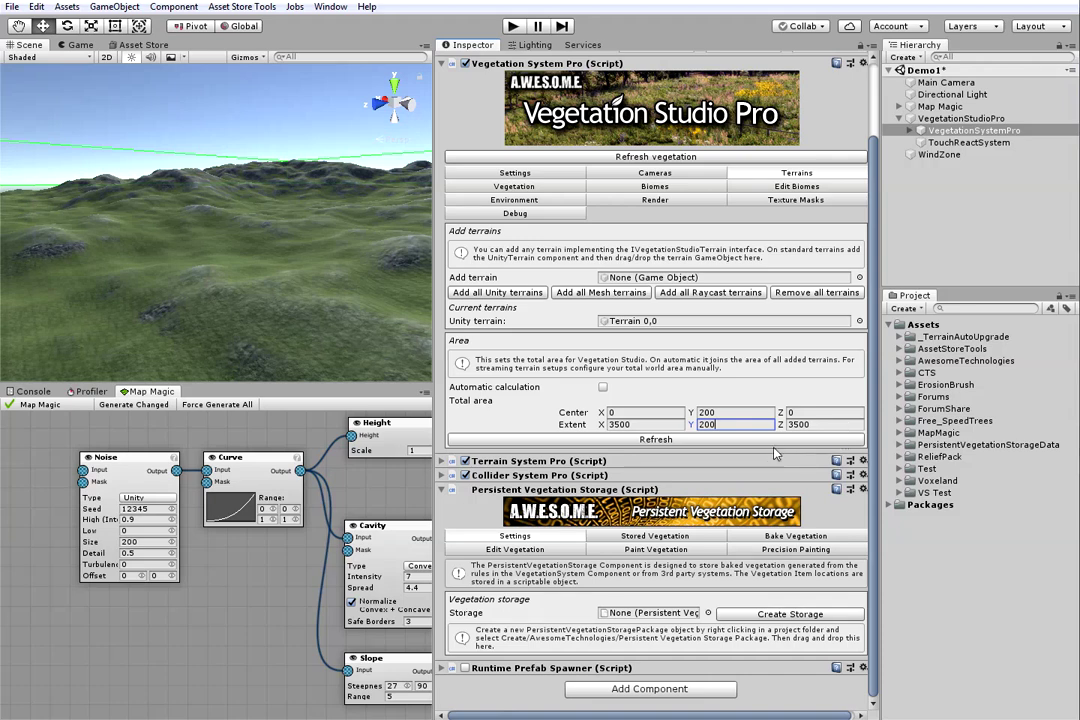
Create a persistent vegetation storage for the vegetation system, initialize it, and narrow the inspector again
{"action": "left_click", "coordinate": [677, 614]}
{"action": "left_click", "coordinate": [775, 616]}
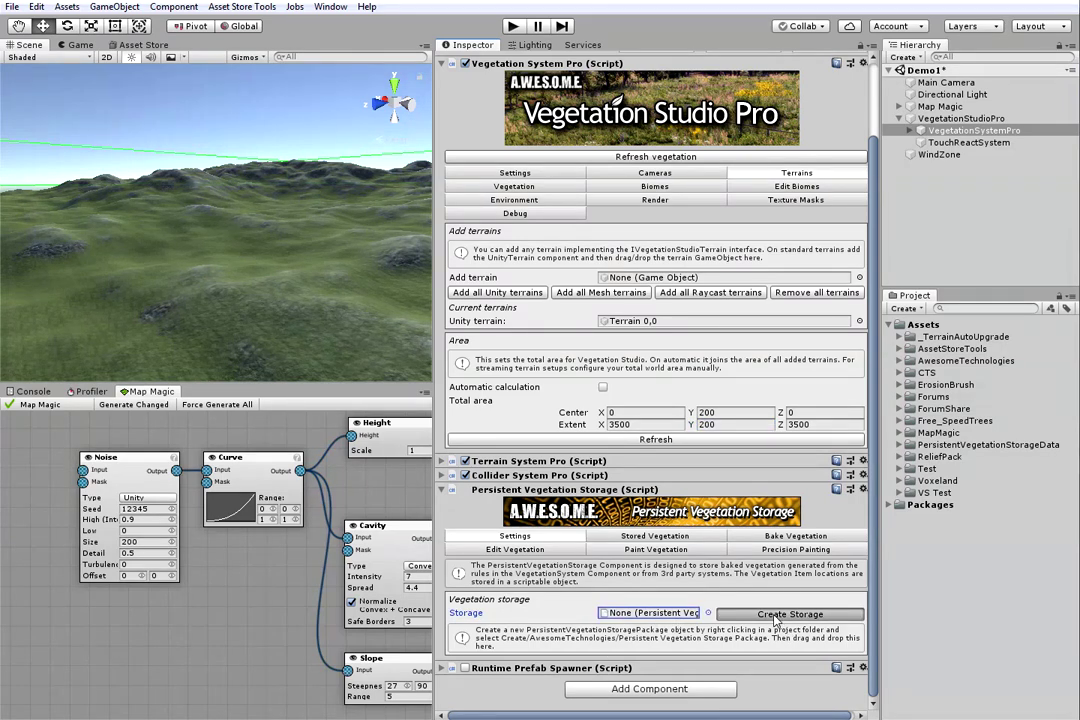
{"action": "left_click", "coordinate": [668, 614]}
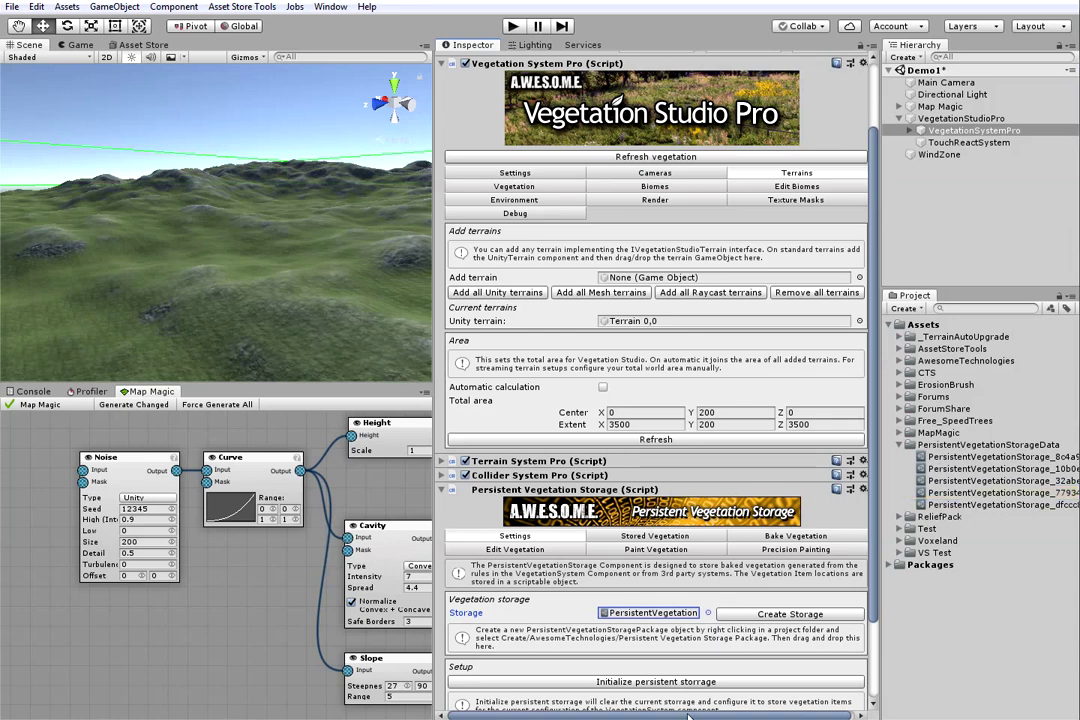
{"action": "left_click", "coordinate": [667, 683]}
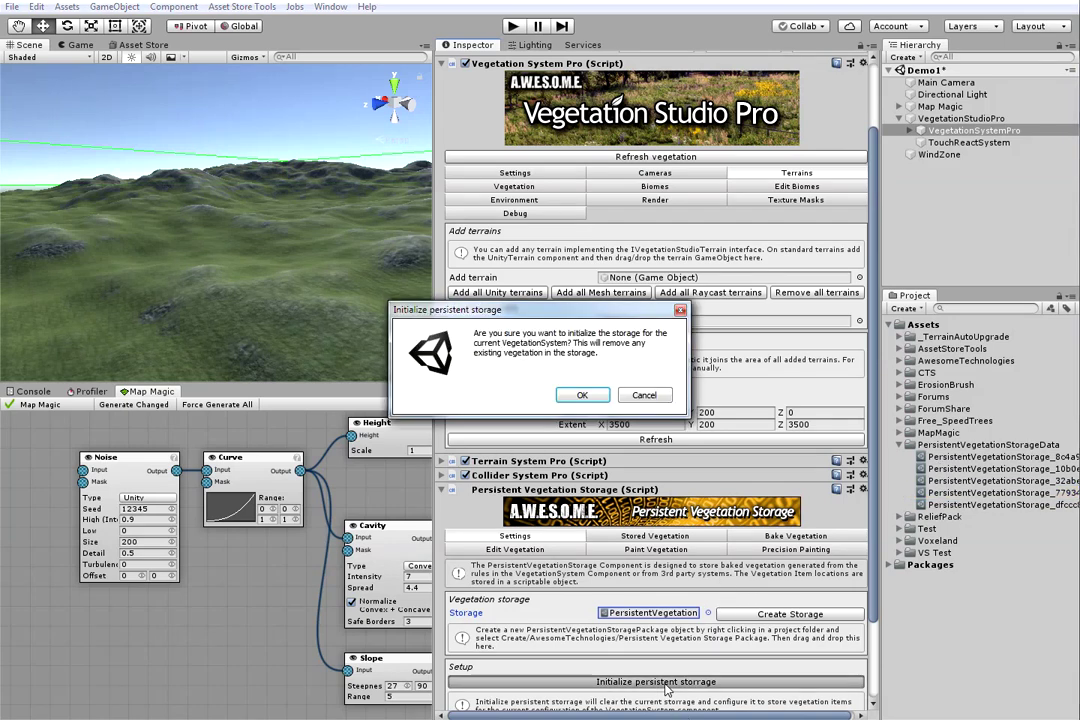
{"action": "left_click", "coordinate": [574, 397]}
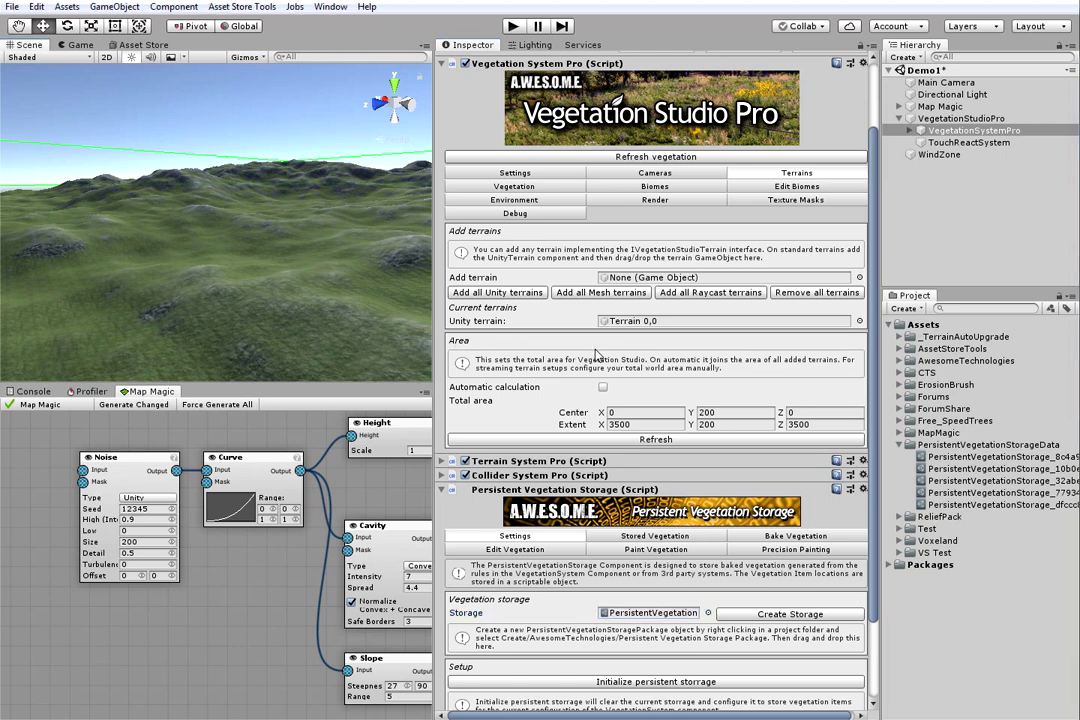
{"action": "left_click_drag", "start_coordinate": [437, 360], "coordinate": [607, 364]}
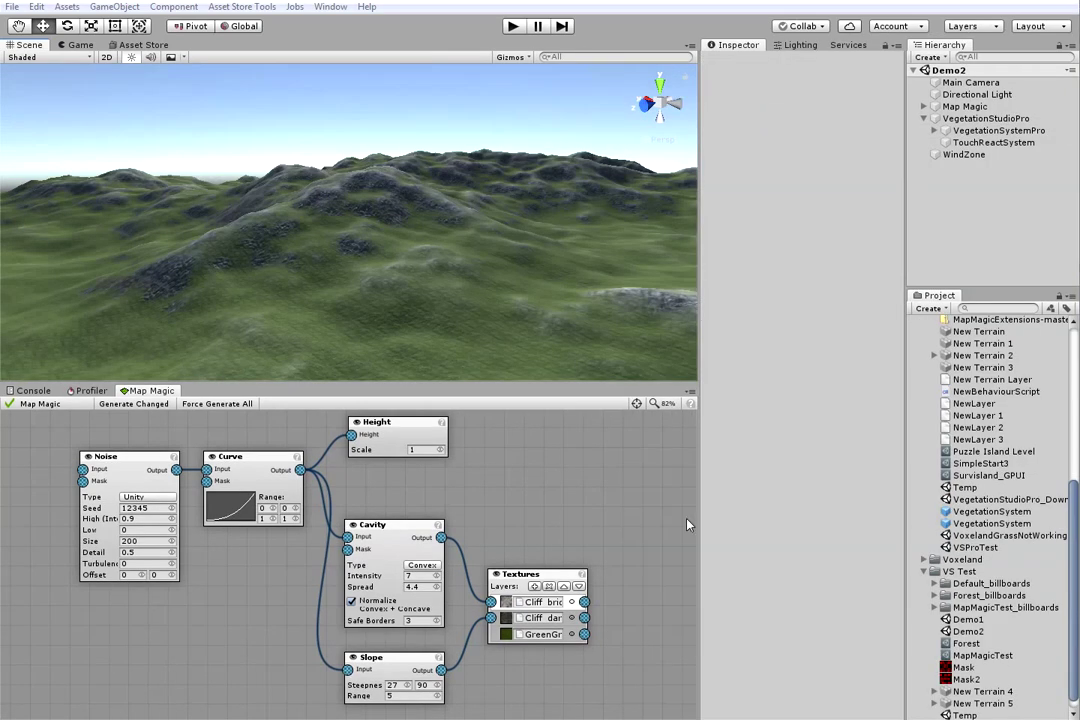
Add a Scatter objects node to the empty graph area beside the Textures node
{"action": "middle_click_drag", "start_coordinate": [609, 526], "coordinate": [294, 504]}
{"action": "scroll", "coordinate": [335, 609], "scroll_direction": "up", "scroll_amount": 3}
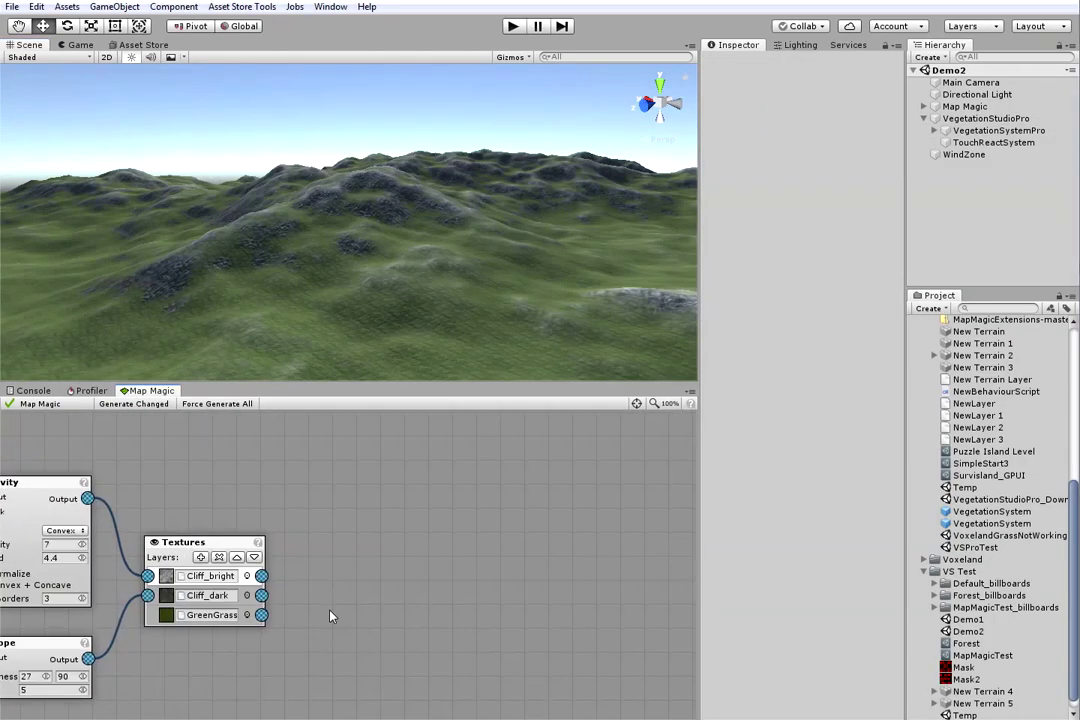
{"action": "right_click", "coordinate": [325, 538]}
{"action": "mouse_move", "coordinate": [350, 539]}
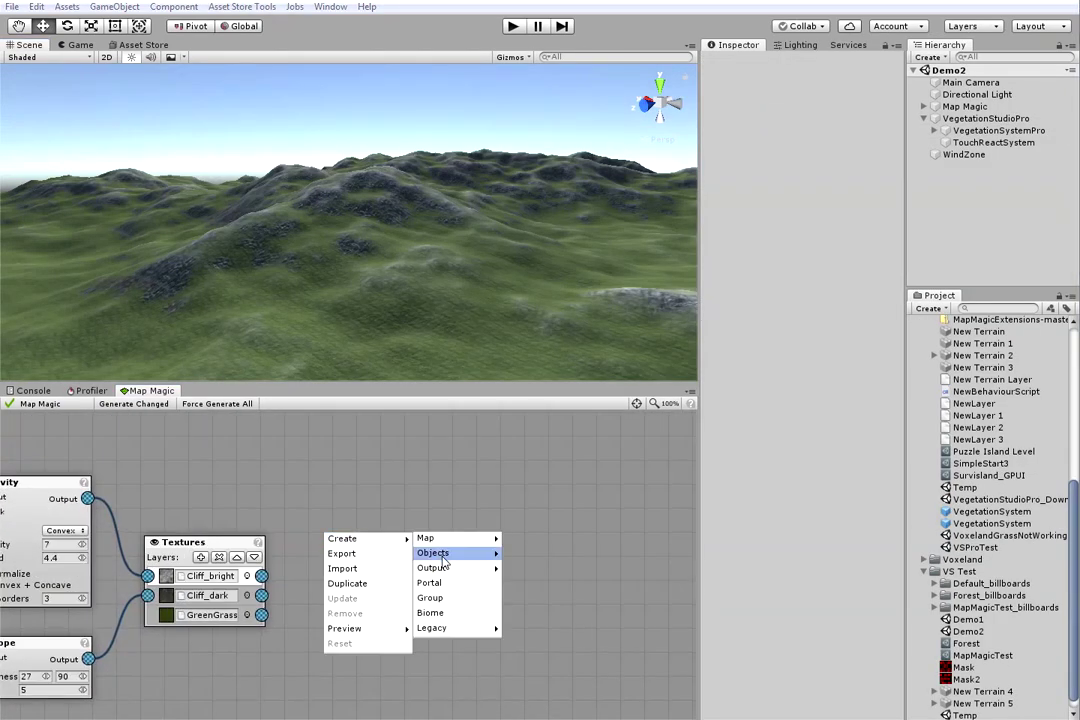
{"action": "mouse_move", "coordinate": [441, 558]}
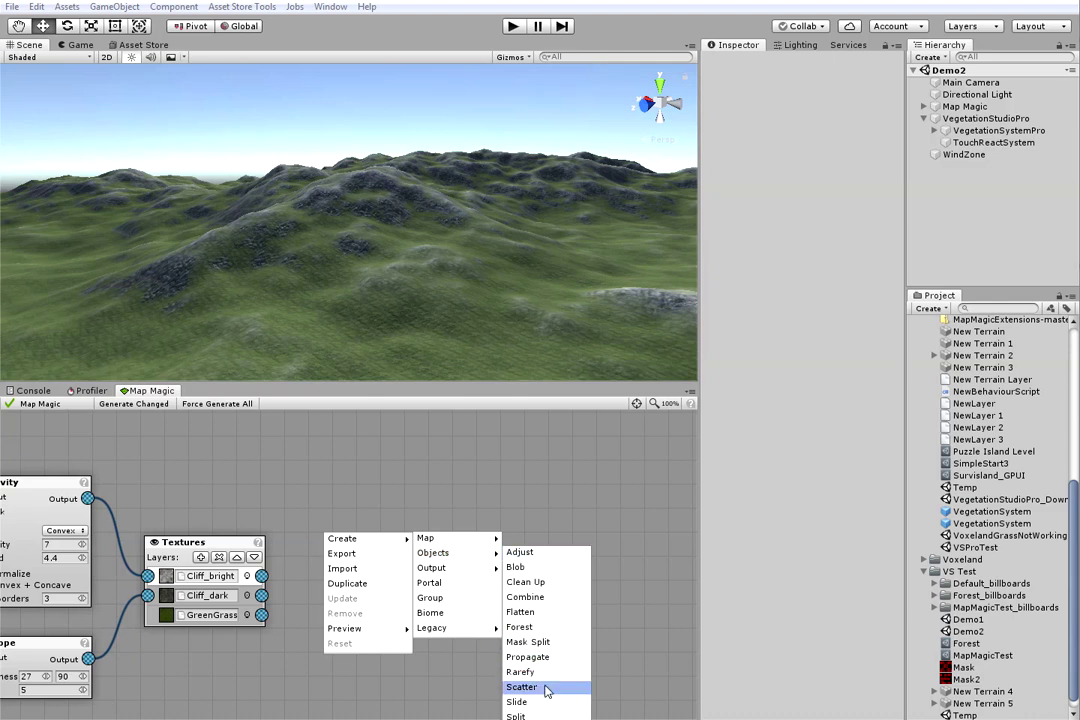
{"action": "left_click", "coordinate": [530, 687]}
Add a VS Pro Objects output node beside the Scatter node and assign the MapMagicTest package to it
{"action": "right_click", "coordinate": [514, 536]}
{"action": "mouse_move", "coordinate": [545, 536]}
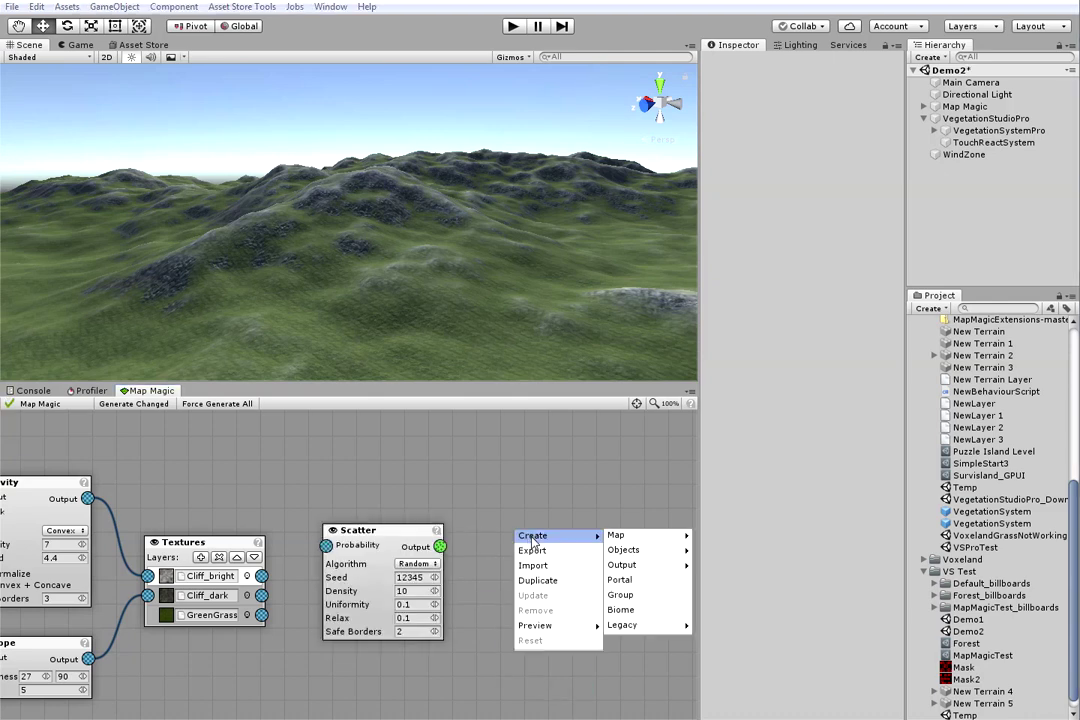
{"action": "mouse_move", "coordinate": [643, 574]}
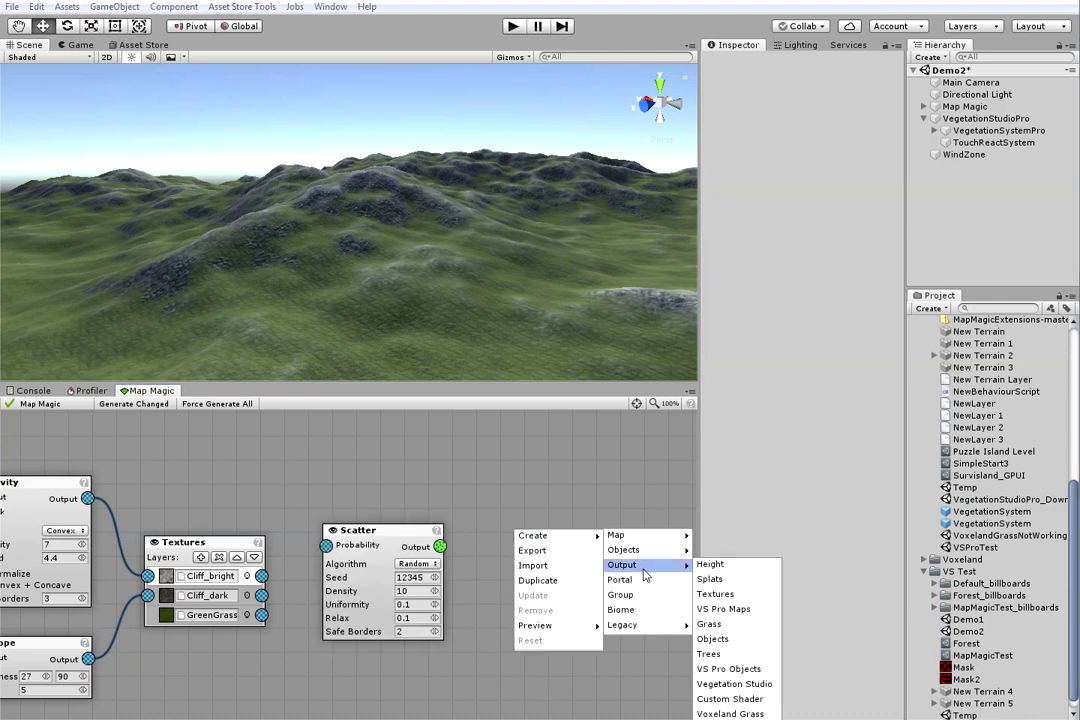
{"action": "left_click", "coordinate": [716, 670]}
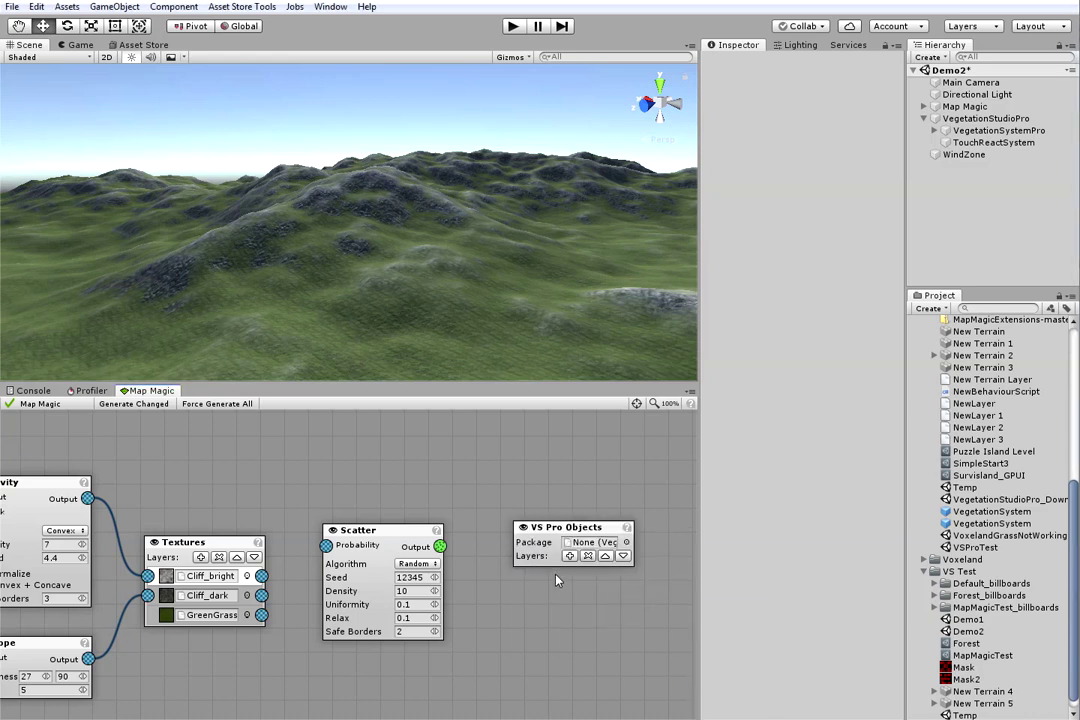
{"action": "left_click", "coordinate": [626, 542]}
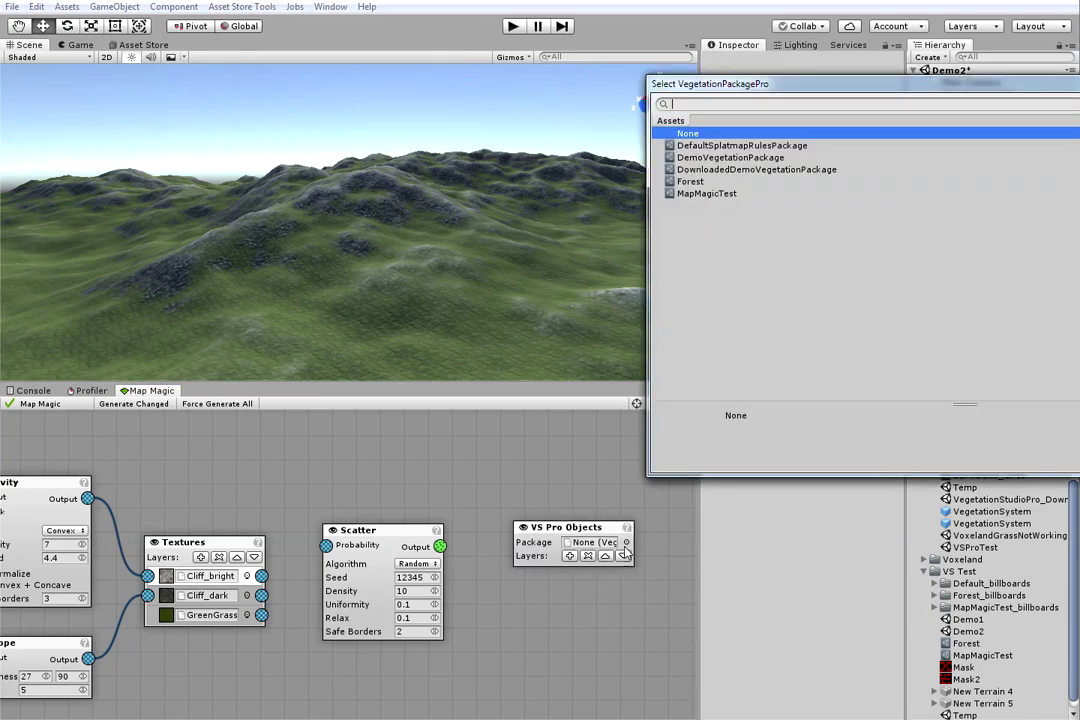
{"action": "double_click", "coordinate": [712, 194]}
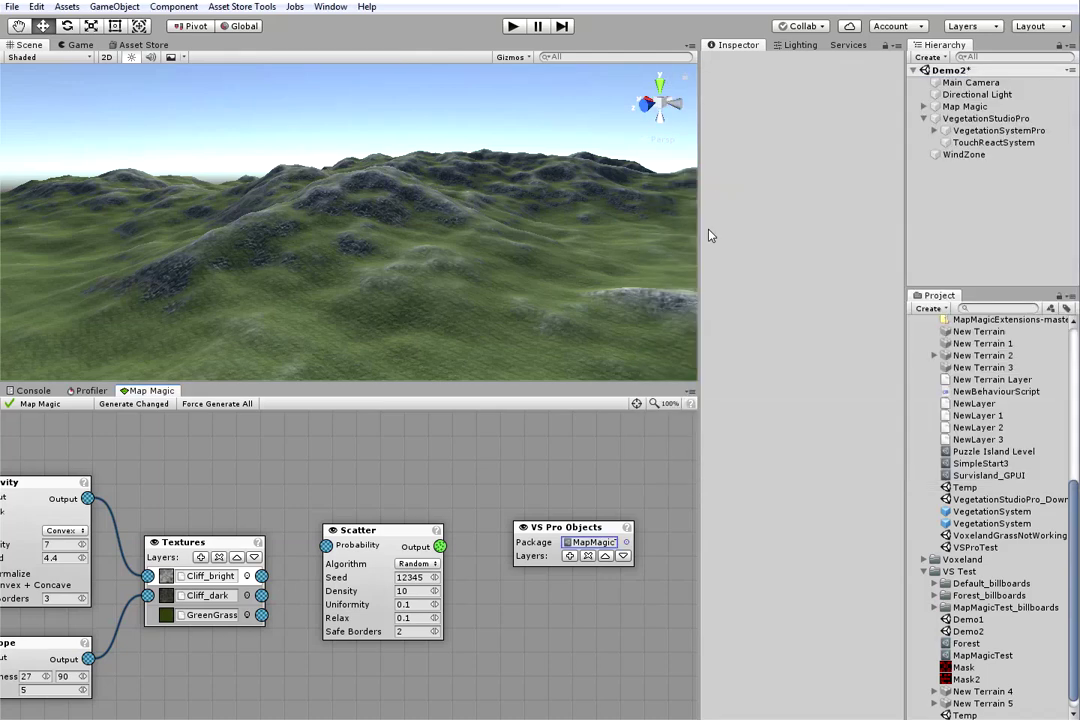
Add a PineBig1 layer to the VS Pro Objects node and connect it to the Scatter output
{"action": "left_click", "coordinate": [569, 556]}
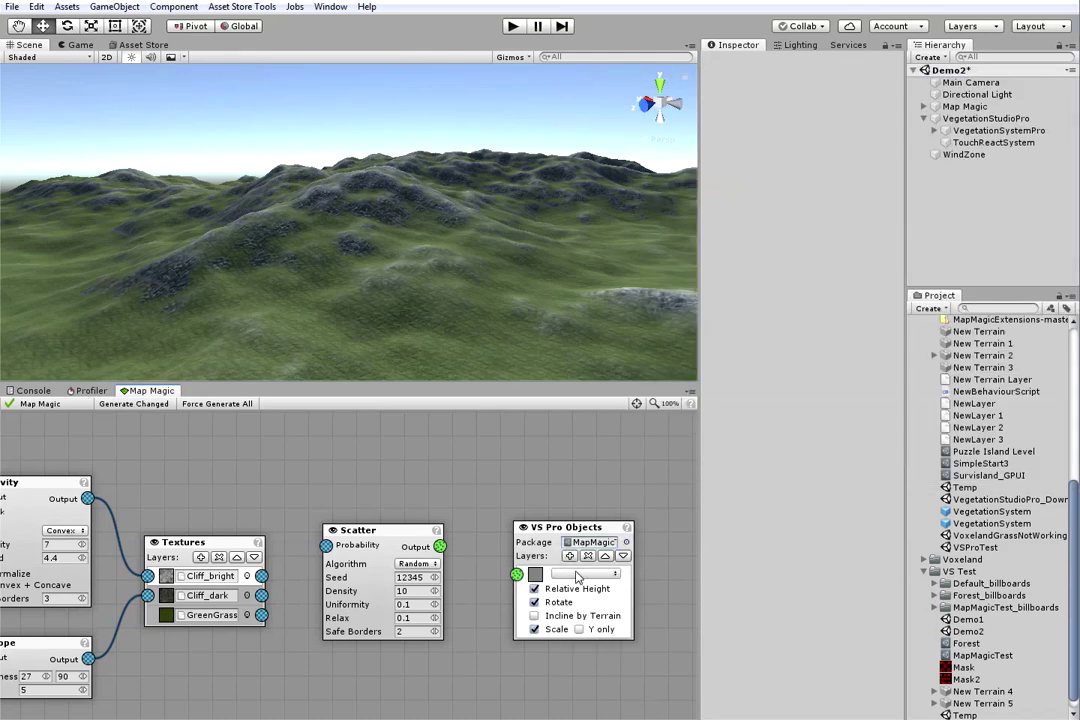
{"action": "left_click", "coordinate": [577, 575]}
{"action": "left_click", "coordinate": [594, 608]}
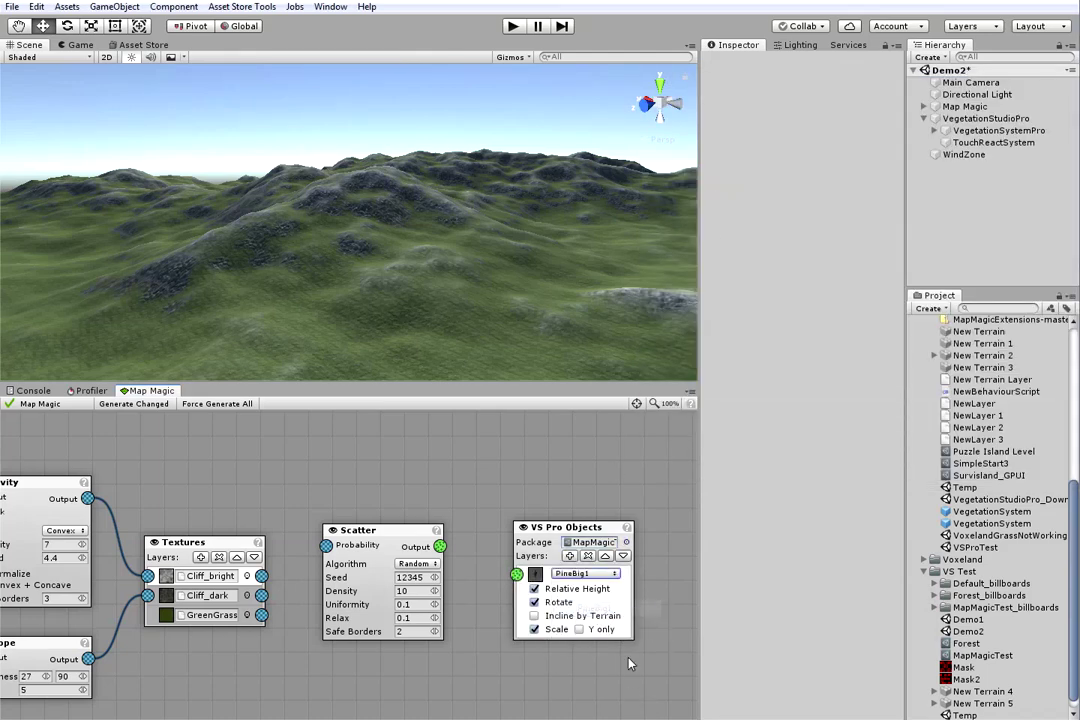
{"action": "left_click_drag", "start_coordinate": [516, 574], "coordinate": [440, 547]}
{"action": "right_click_drag", "start_coordinate": [540, 302], "coordinate": [476, 284]}
{"action": "left_click_drag", "start_coordinate": [476, 284], "coordinate": [432, 357], "text": "alt"}
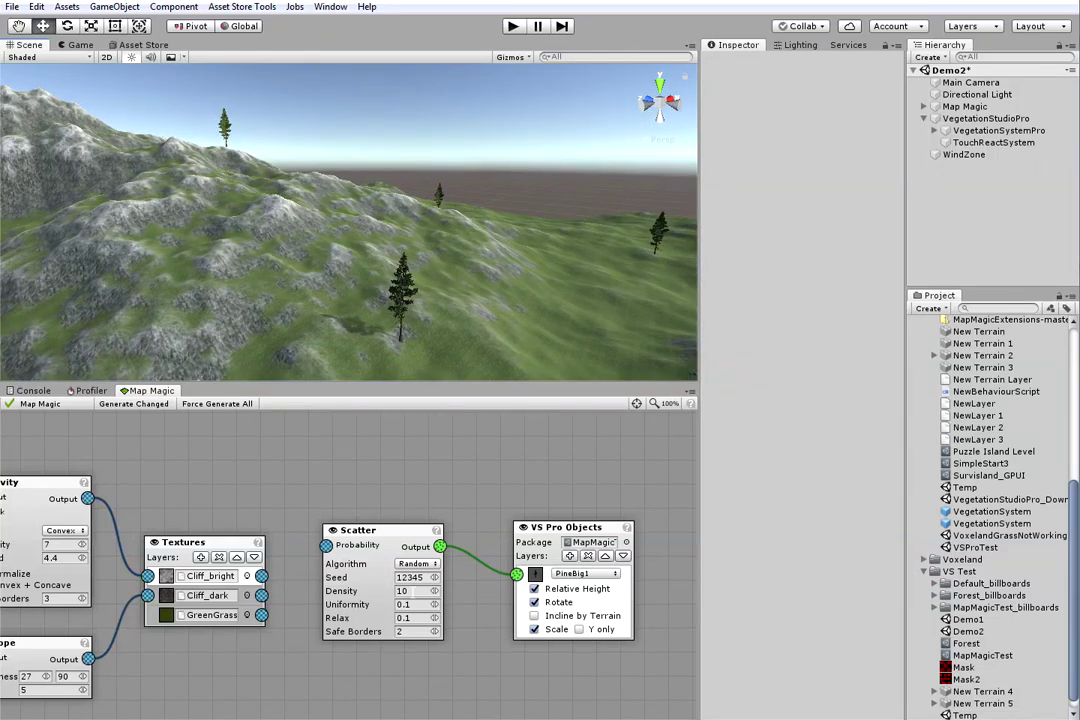
Raise the Scatter node's density first to 1000 and finally to 7000
{"action": "left_click", "coordinate": [412, 592]}
{"action": "type", "text": "1000"}
{"action": "left_click_drag", "start_coordinate": [476, 306], "coordinate": [518, 283], "text": "alt"}
{"action": "left_click", "coordinate": [401, 592]}
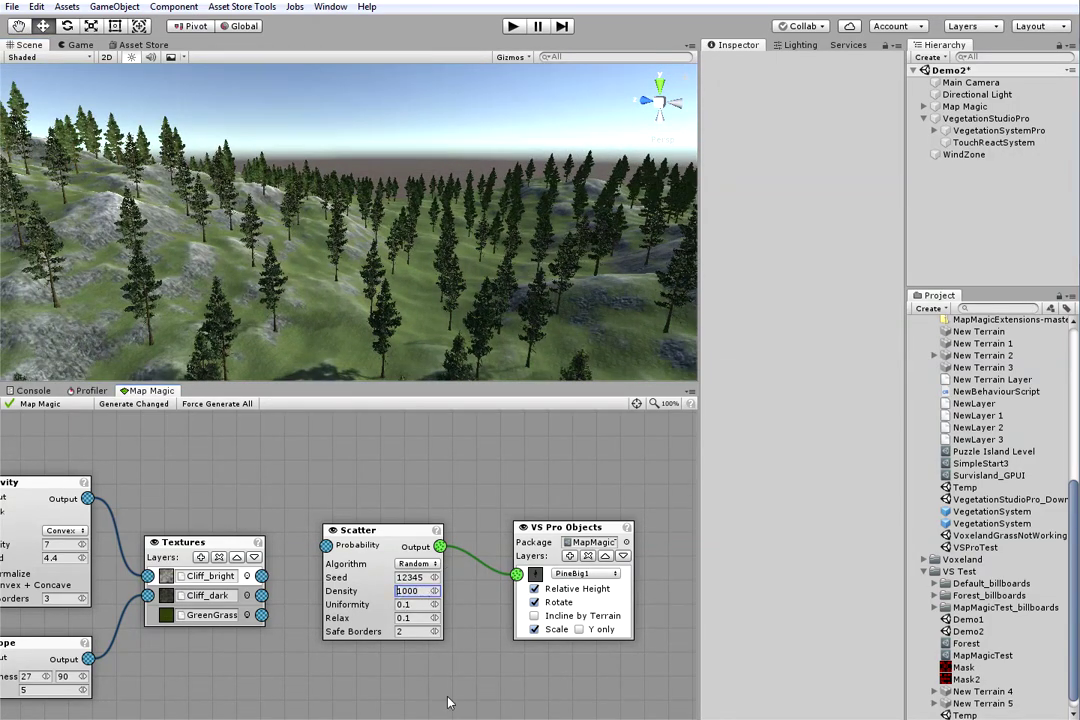
{"action": "key", "text": "BackSpace"}
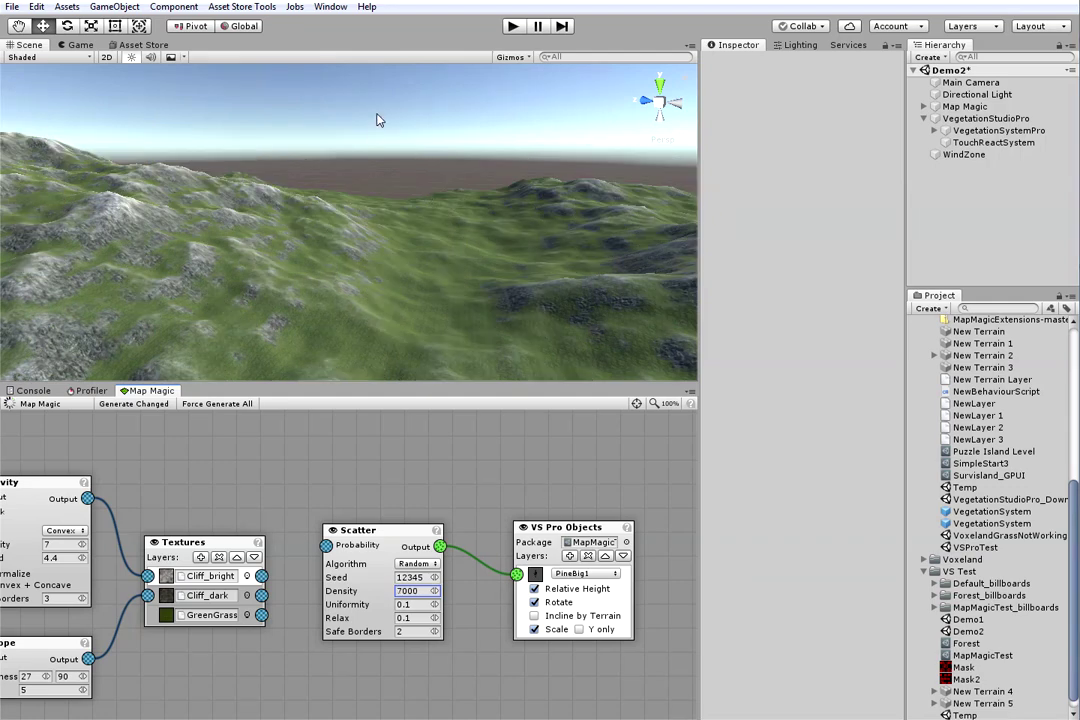
{"action": "key", "text": "Return"}
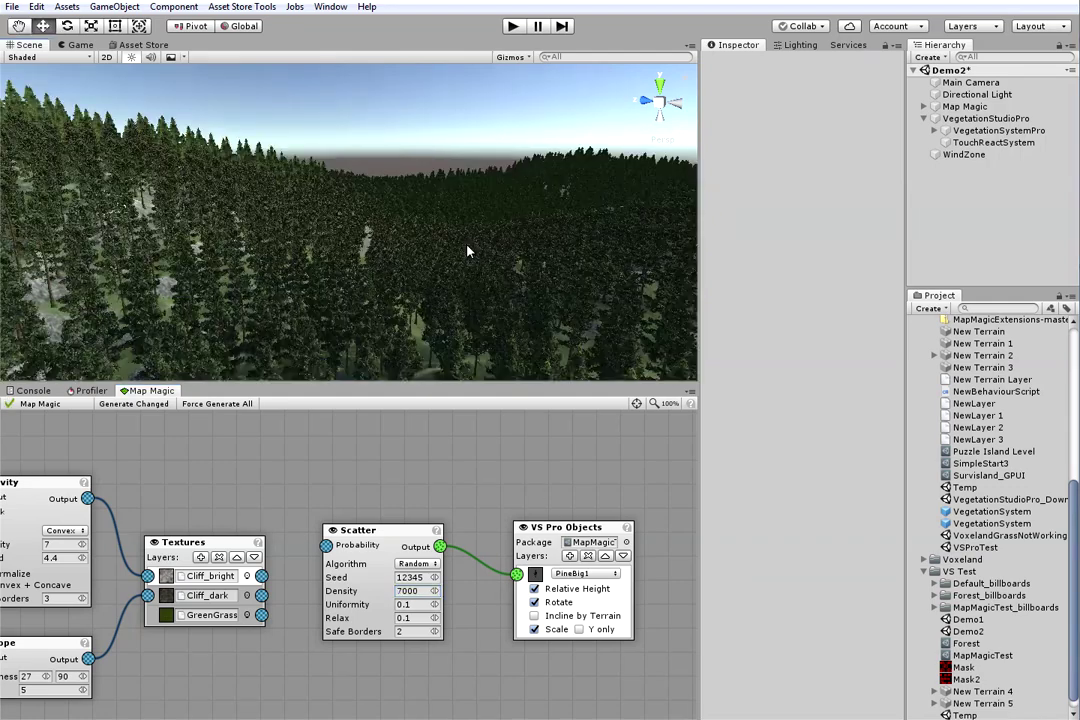
Reposition the Scatter node and connect the GreenGrass output of the Textures node to its Probability input
{"action": "right_click_drag", "start_coordinate": [638, 233], "coordinate": [109, 297]}
{"action": "middle_click_drag", "start_coordinate": [264, 281], "coordinate": [281, 186]}
{"action": "right_click_drag", "start_coordinate": [281, 186], "coordinate": [162, 290]}
{"action": "middle_click_drag", "start_coordinate": [363, 240], "coordinate": [385, 328]}
{"action": "right_click_drag", "start_coordinate": [385, 328], "coordinate": [767, 359]}
{"action": "key", "text": "w"}
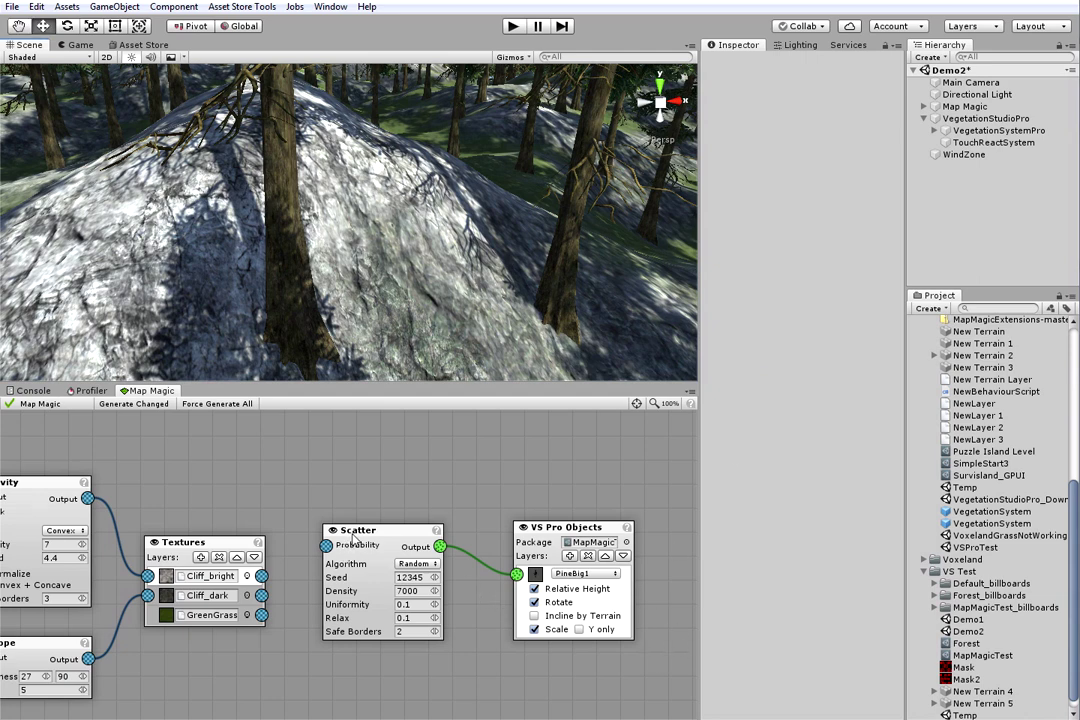
{"action": "left_click_drag", "start_coordinate": [349, 557], "coordinate": [369, 585]}
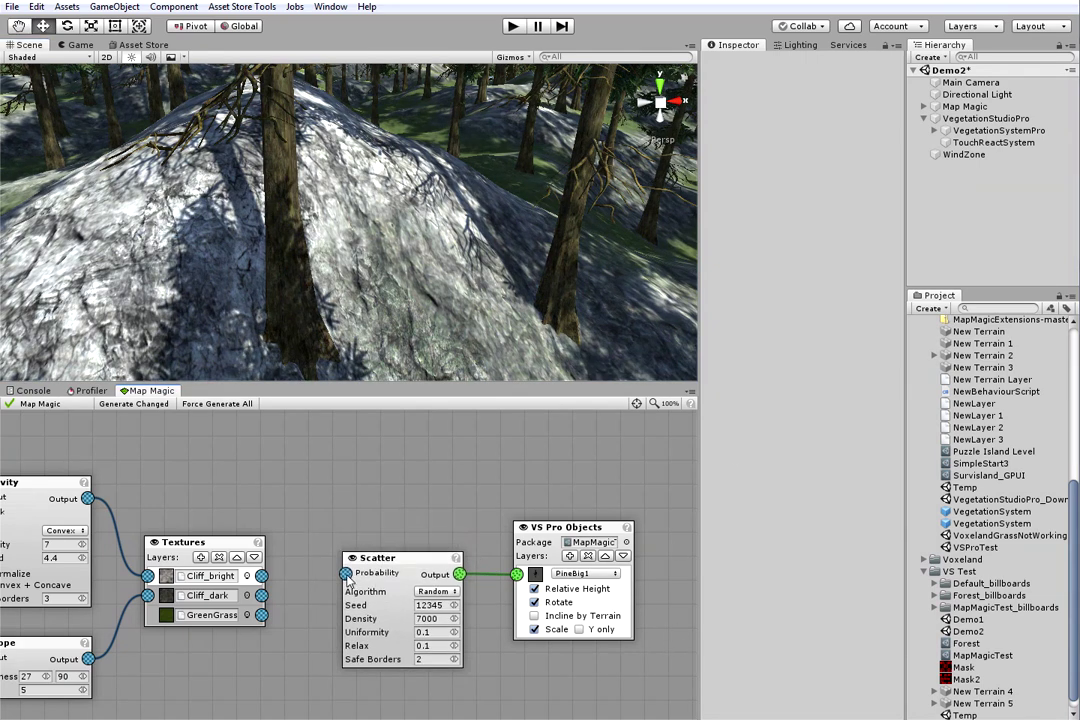
{"action": "left_click_drag", "start_coordinate": [276, 628], "coordinate": [345, 573]}
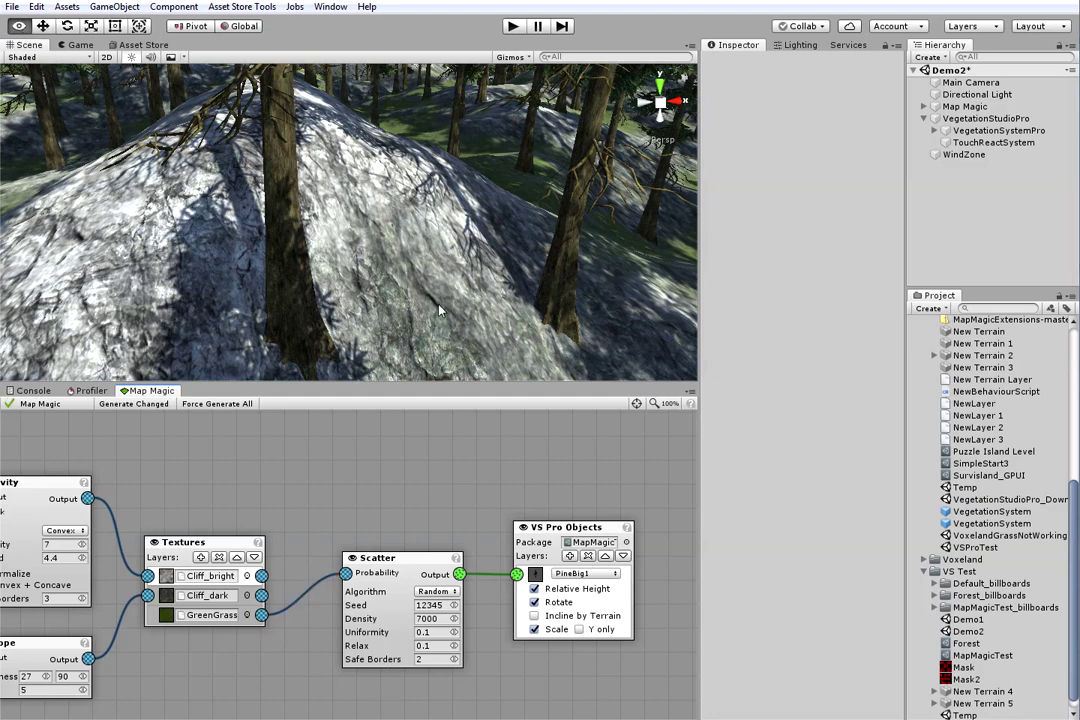
{"action": "left_click_drag", "start_coordinate": [370, 256], "coordinate": [672, 368], "text": "alt"}
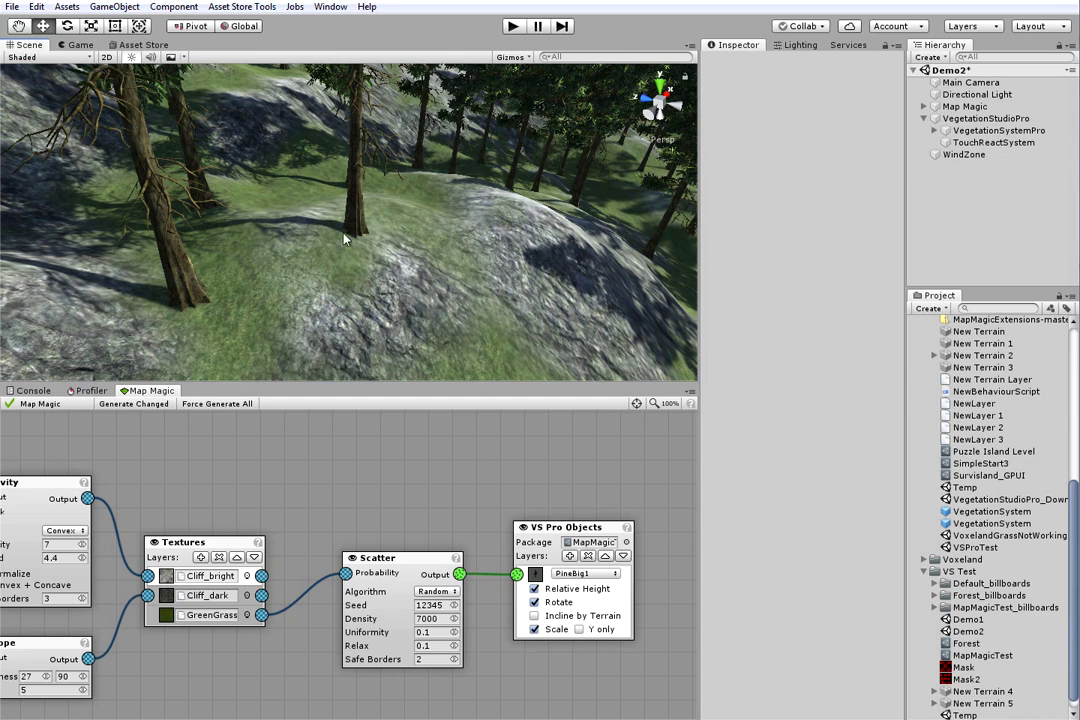
Spread the nodes apart and insert a Curve map node between the GreenGrass output and the Scatter node's Probability input
{"action": "middle_click_drag", "start_coordinate": [438, 502], "coordinate": [249, 446]}
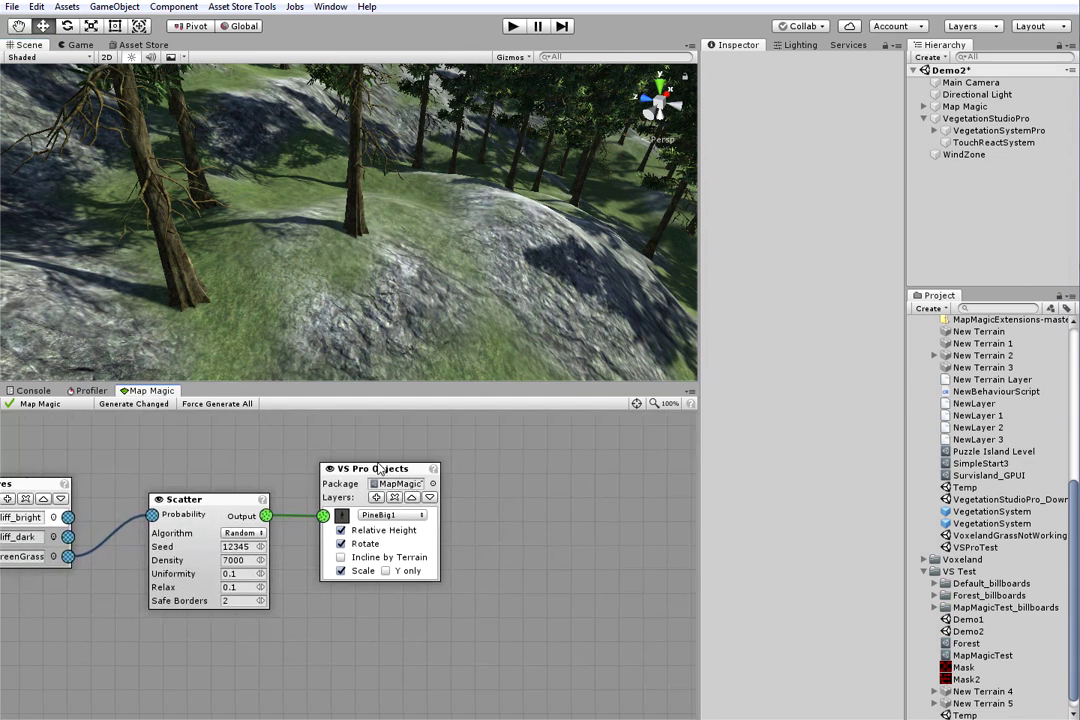
{"action": "left_click_drag", "start_coordinate": [378, 467], "coordinate": [572, 470]}
{"action": "left_click_drag", "start_coordinate": [270, 501], "coordinate": [418, 503]}
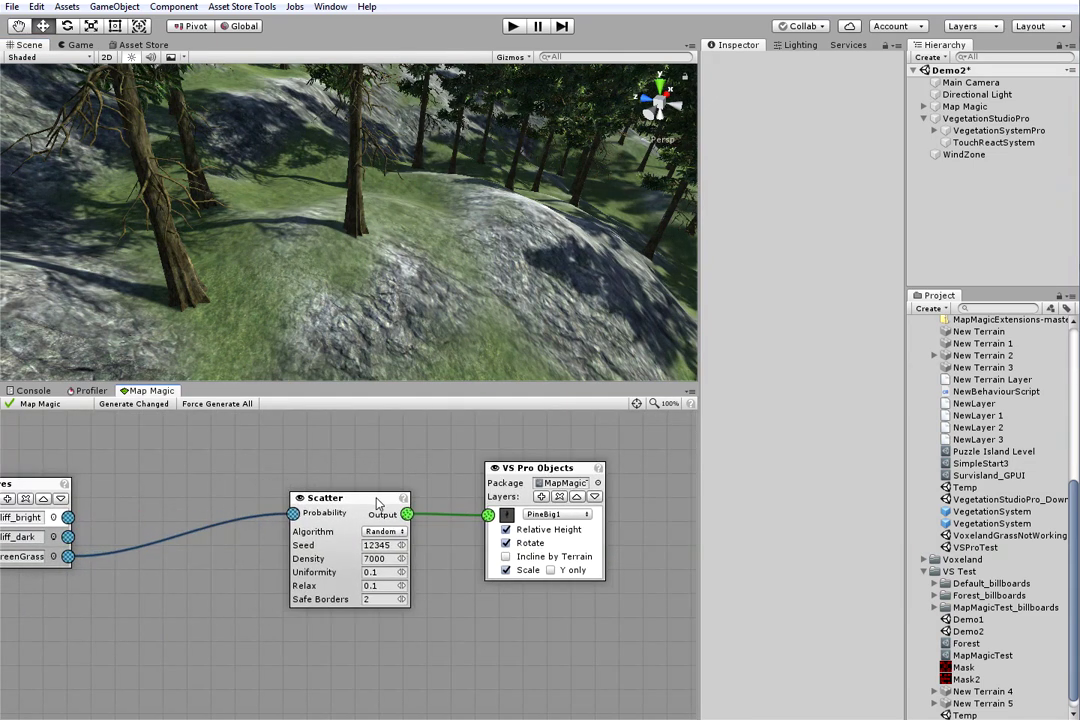
{"action": "middle_click_drag", "start_coordinate": [219, 548], "coordinate": [291, 559]}
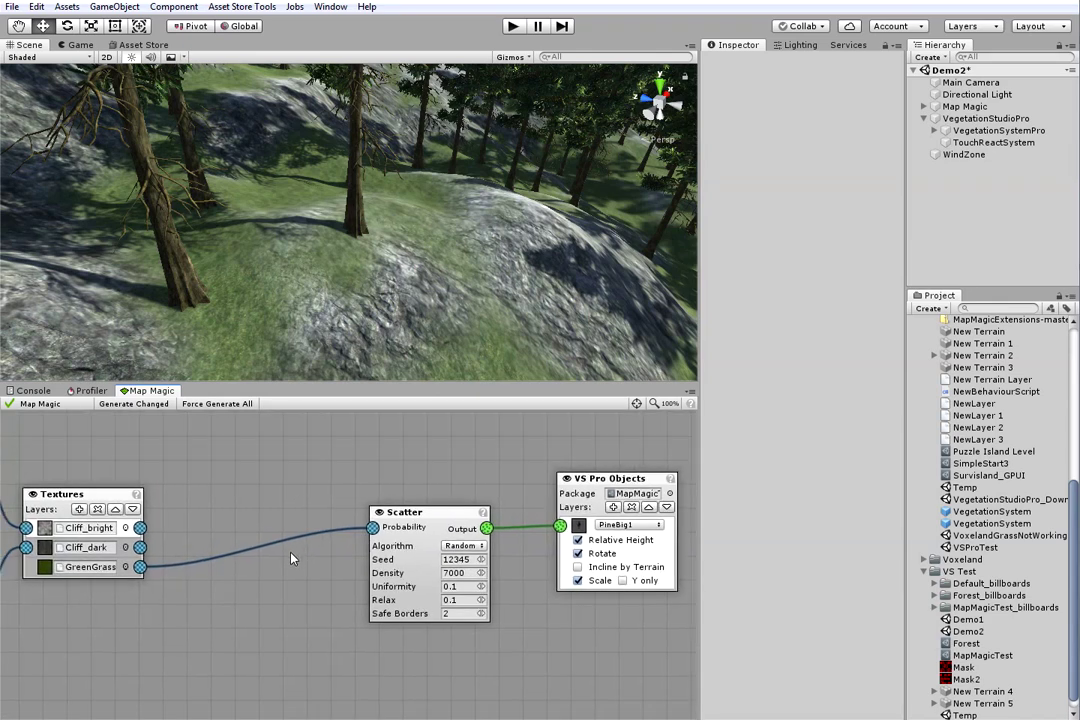
{"action": "right_click", "coordinate": [207, 519]}
{"action": "mouse_move", "coordinate": [245, 524]}
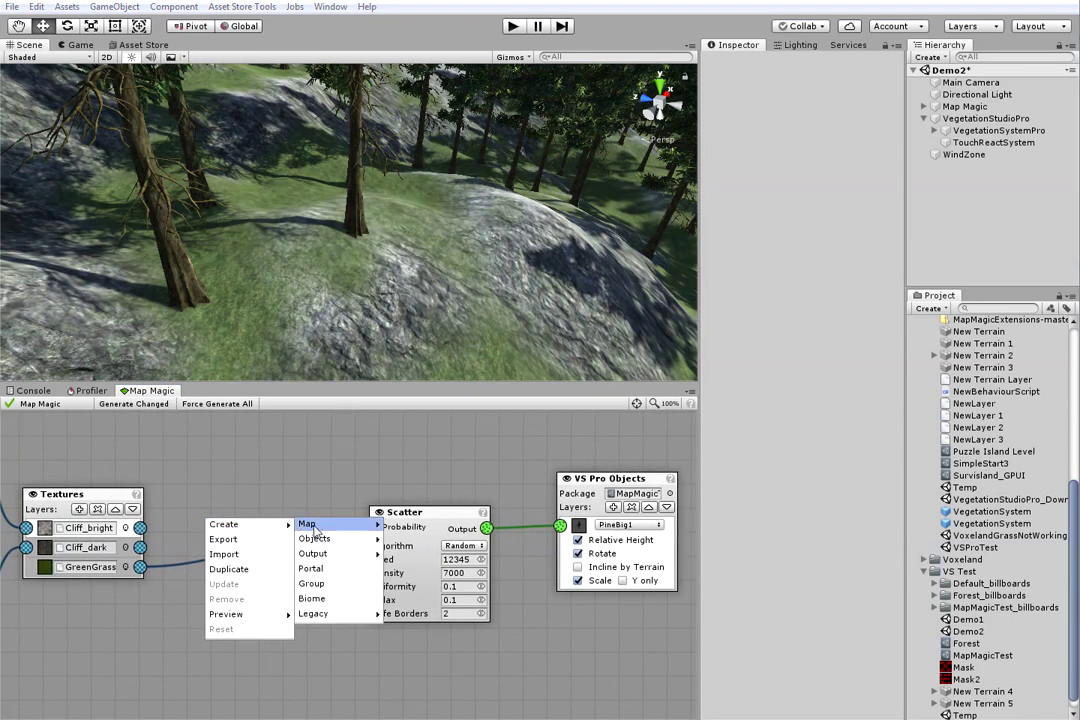
{"action": "mouse_move", "coordinate": [316, 524]}
{"action": "left_click", "coordinate": [410, 584]}
{"action": "left_click_drag", "start_coordinate": [140, 566], "coordinate": [208, 531]}
Reshape the Curve node's curve by moving its zero point along the baseline to about 0.7
{"action": "left_click", "coordinate": [238, 576]}
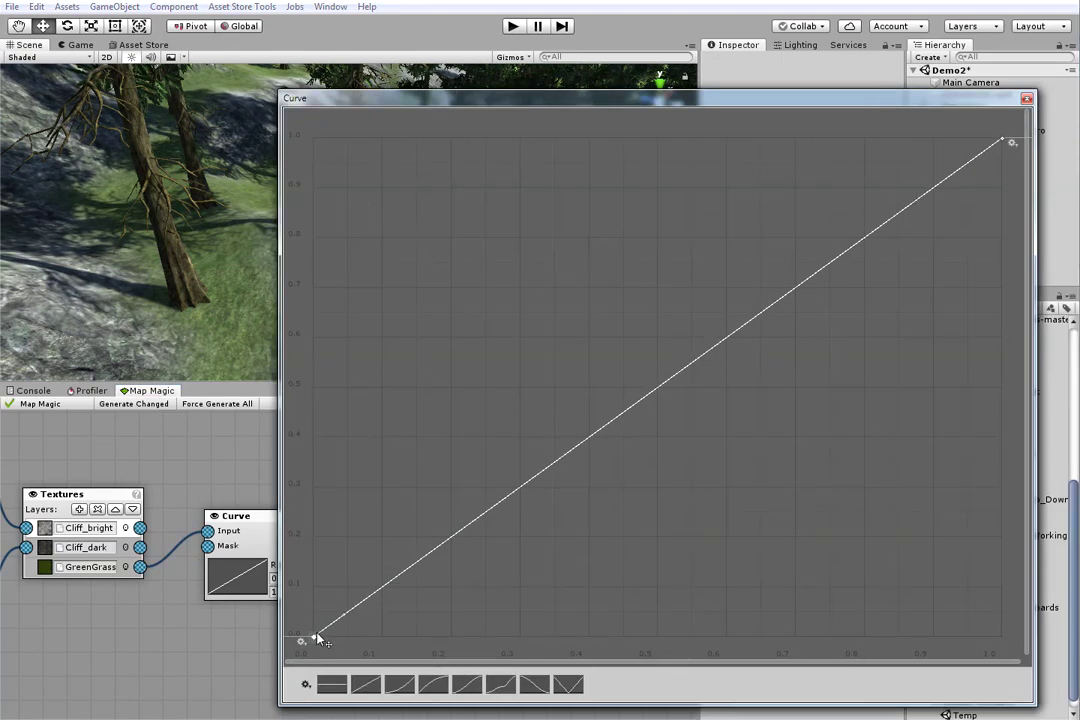
{"action": "left_click_drag", "start_coordinate": [316, 638], "coordinate": [793, 640]}
{"action": "left_click", "coordinate": [1027, 98]}
Inspect how the trees are distributed between the grass and the cliff areas of the terrain
{"action": "mouse_move", "coordinate": [283, 278]}
{"action": "middle_mouse_down"}
{"action": "mouse_move", "coordinate": [297, 275]}
{"action": "mouse_move", "coordinate": [288, 272]}
{"action": "middle_mouse_up"}
{"action": "right_click_drag", "start_coordinate": [288, 272], "coordinate": [323, 211]}
{"action": "key", "text": "w"}
{"action": "scroll", "coordinate": [354, 212], "scroll_direction": "down", "scroll_amount": 10}
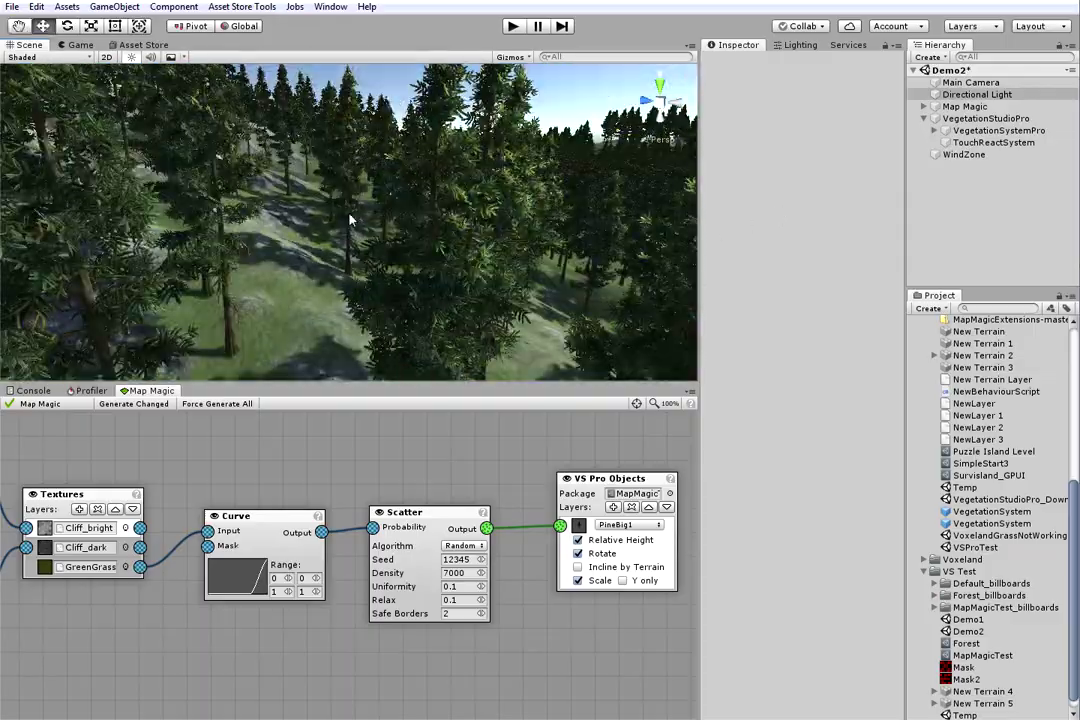
{"action": "middle_click_drag", "start_coordinate": [356, 212], "coordinate": [372, 209]}
{"action": "mouse_move", "coordinate": [371, 209]}
{"action": "right_mouse_down"}
{"action": "mouse_move", "coordinate": [282, 241]}
{"action": "mouse_move", "coordinate": [217, 237]}
{"action": "mouse_move", "coordinate": [303, 182]}
{"action": "mouse_move", "coordinate": [363, 225]}
{"action": "right_mouse_up"}
{"action": "right_click_drag", "start_coordinate": [278, 272], "coordinate": [444, 200]}
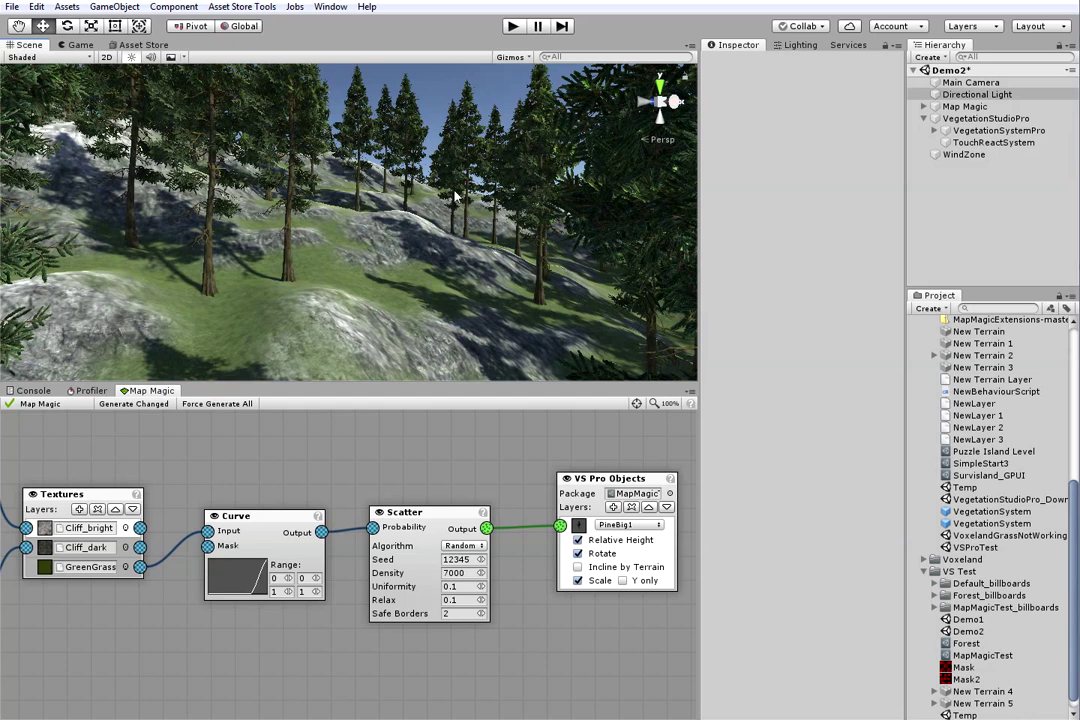
Make room beside the Scatter node and insert an Adjust objects node between Scatter and VS Pro Objects
{"action": "middle_click_drag", "start_coordinate": [506, 650], "coordinate": [383, 613]}
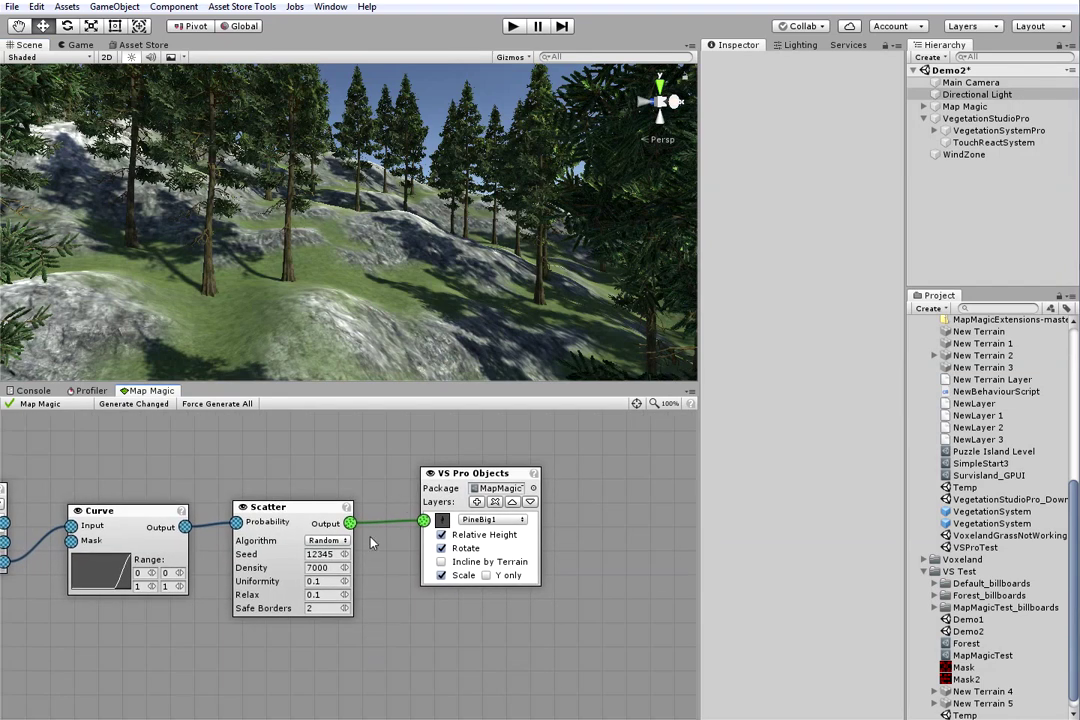
{"action": "left_click_drag", "start_coordinate": [477, 479], "coordinate": [604, 482]}
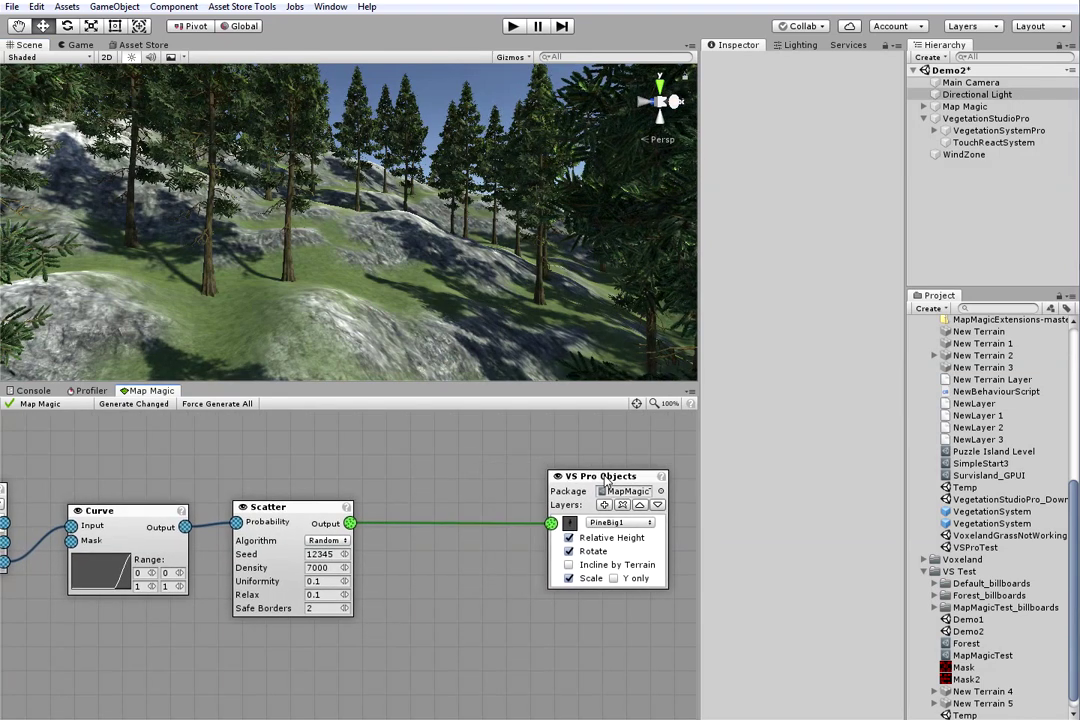
{"action": "right_click", "coordinate": [380, 499]}
{"action": "mouse_move", "coordinate": [399, 498]}
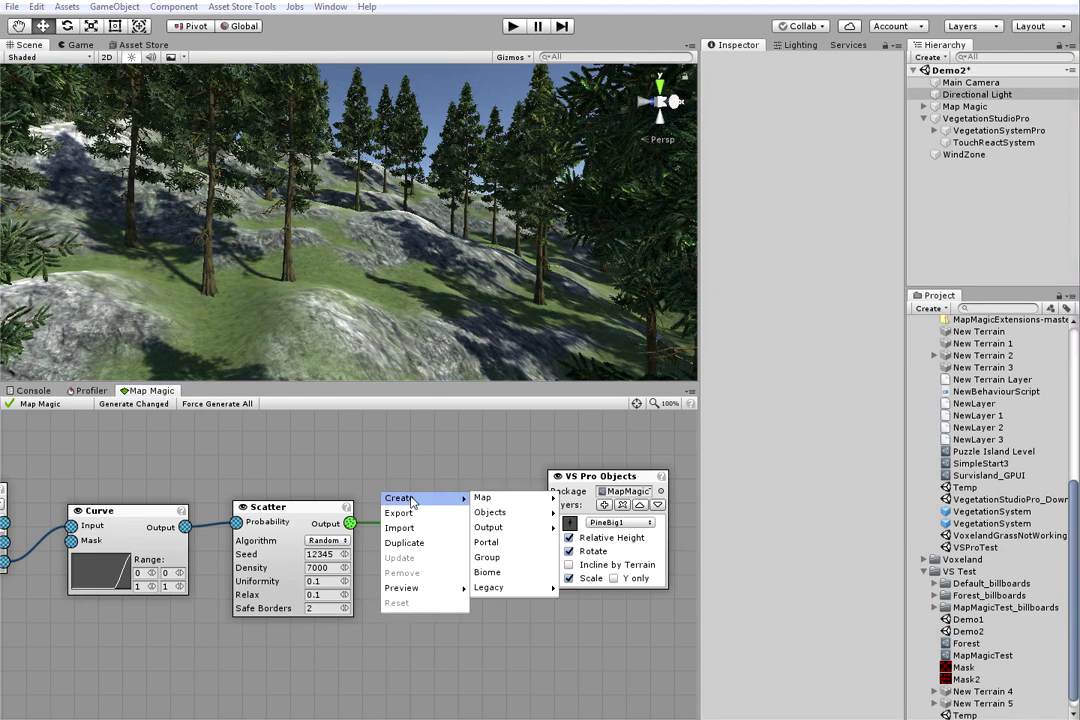
{"action": "mouse_move", "coordinate": [502, 513]}
{"action": "left_click", "coordinate": [578, 511]}
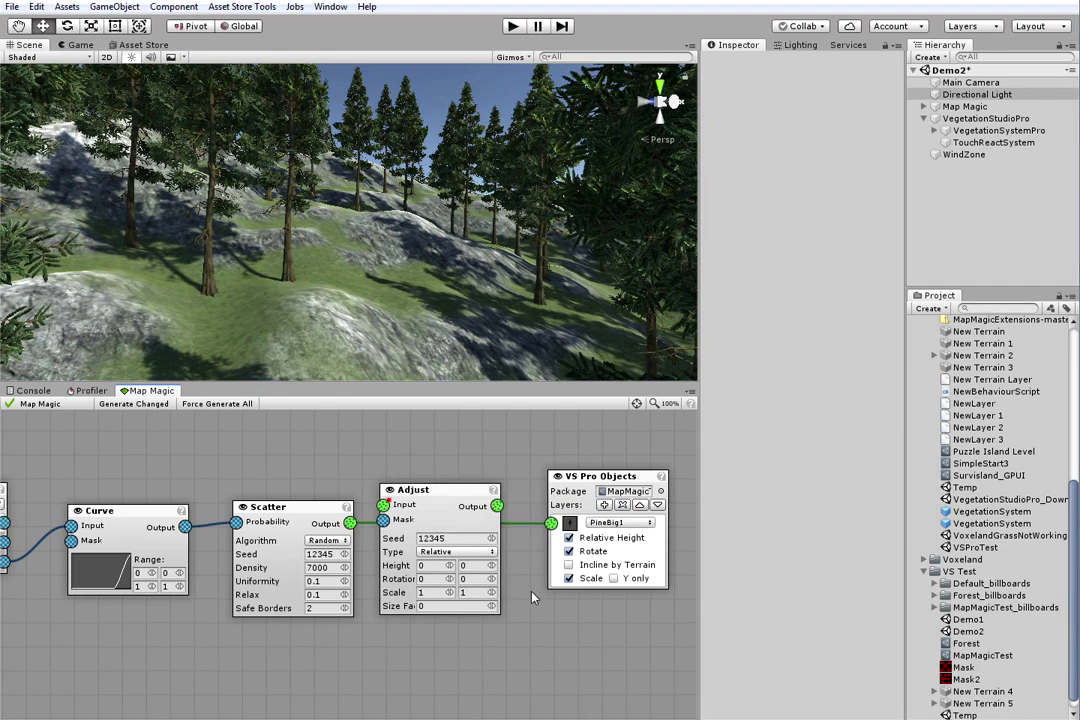
{"action": "left_click_drag", "start_coordinate": [366, 519], "coordinate": [461, 508]}
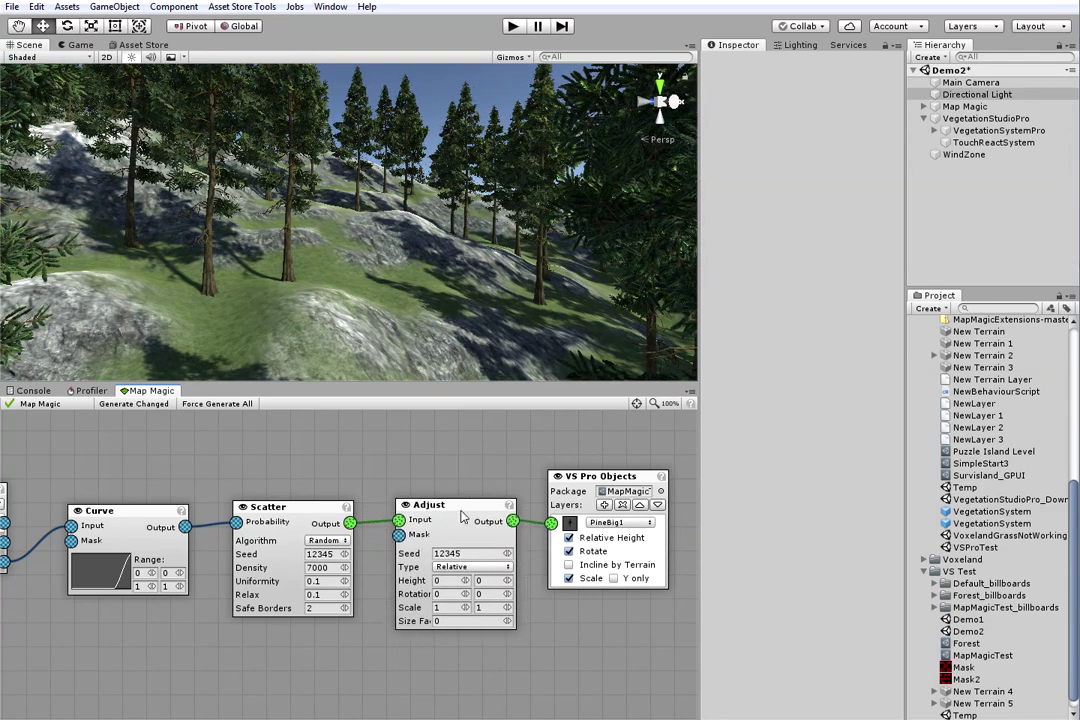
Set the Adjust node's maximum rotation to 360 and its maximum scale to 1.48
{"action": "left_click", "coordinate": [484, 596]}
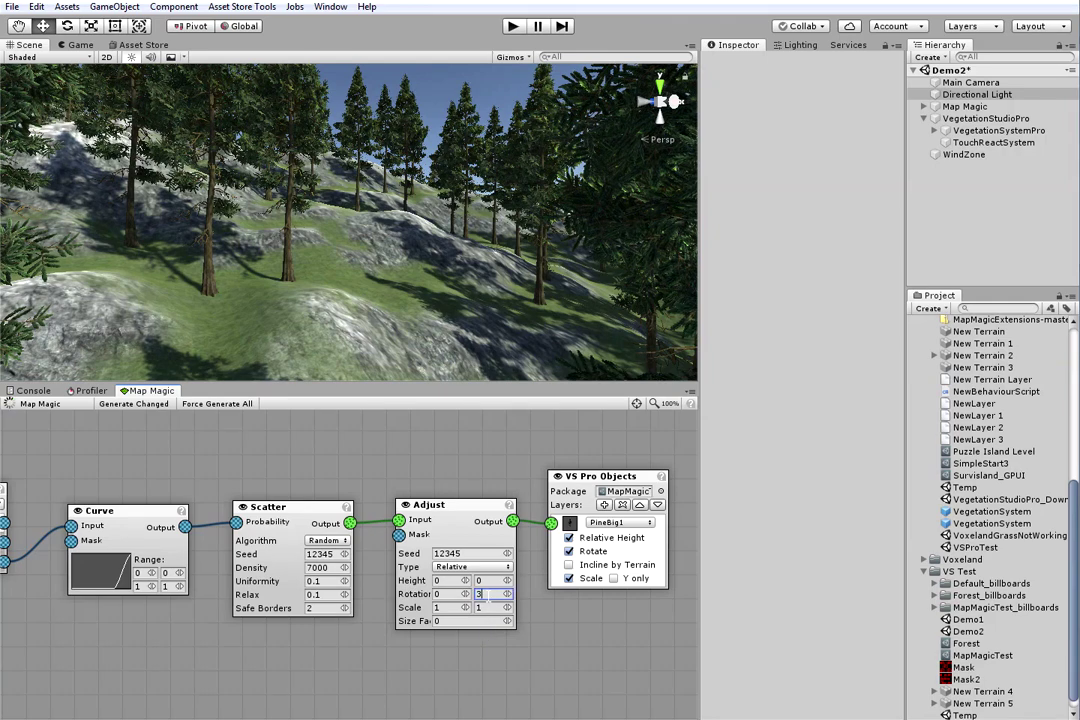
{"action": "type", "text": "36"}
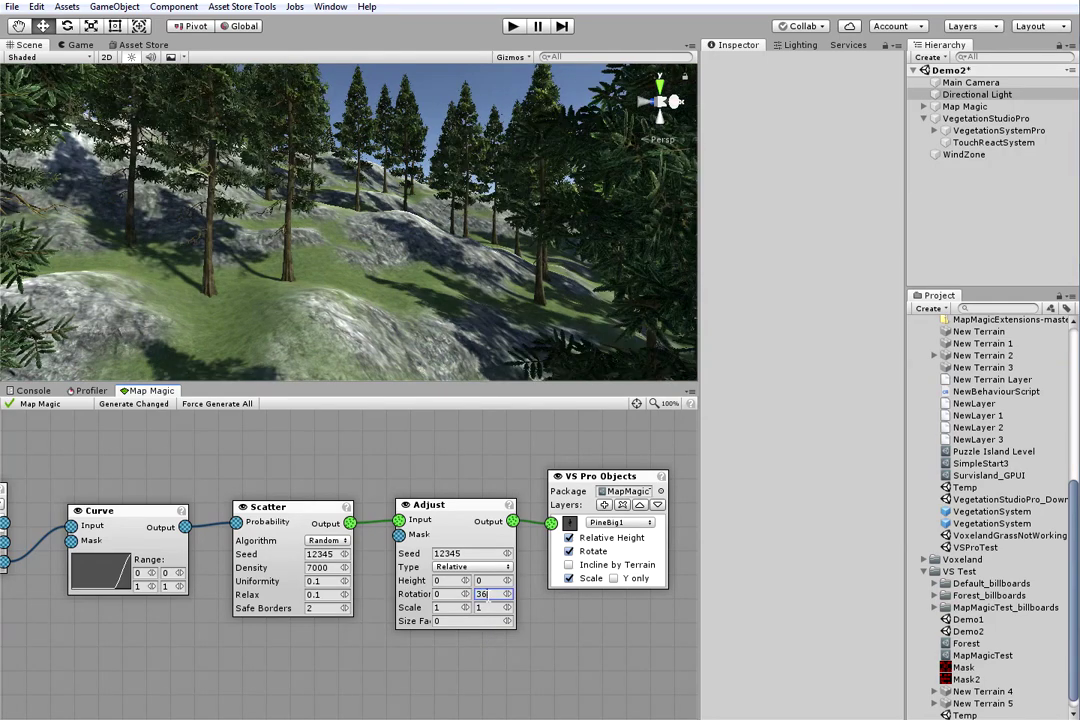
{"action": "type", "text": "0"}
{"action": "left_click", "coordinate": [472, 489]}
{"action": "middle_click_drag", "start_coordinate": [473, 269], "coordinate": [466, 291]}
{"action": "right_click_drag", "start_coordinate": [466, 290], "coordinate": [352, 329]}
{"action": "right_click_drag", "start_coordinate": [501, 364], "coordinate": [444, 335]}
{"action": "left_click_drag", "start_coordinate": [510, 610], "coordinate": [601, 613]}
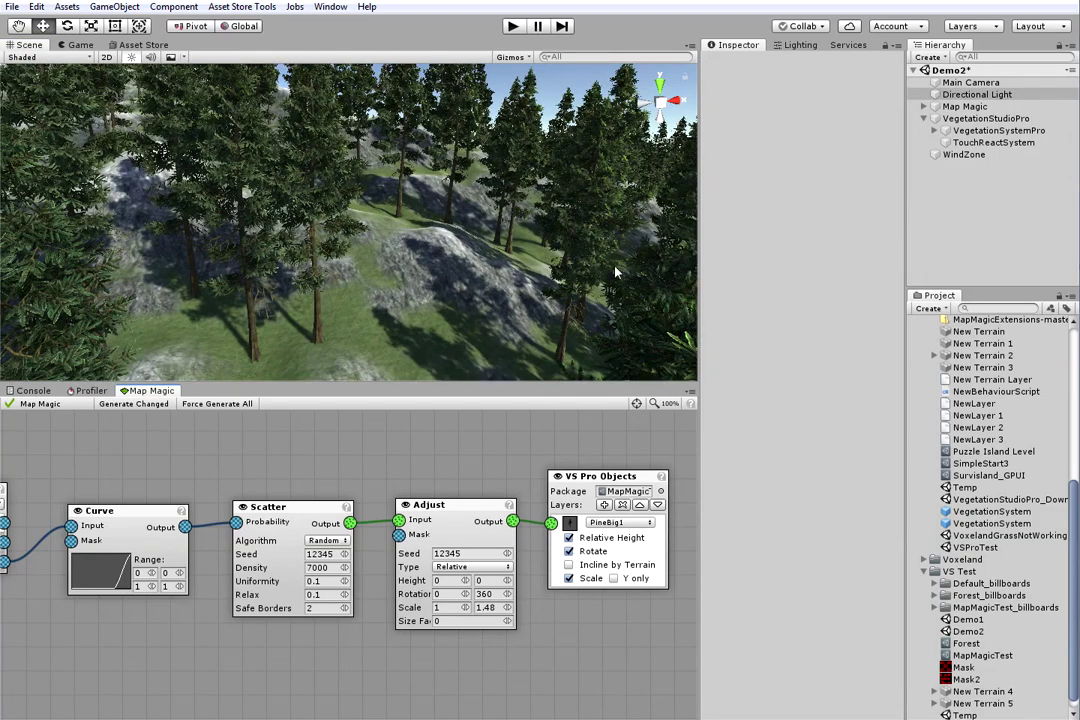
Set the Directional Light's intensity to 1.5
{"action": "middle_click_drag", "start_coordinate": [617, 272], "coordinate": [466, 295]}
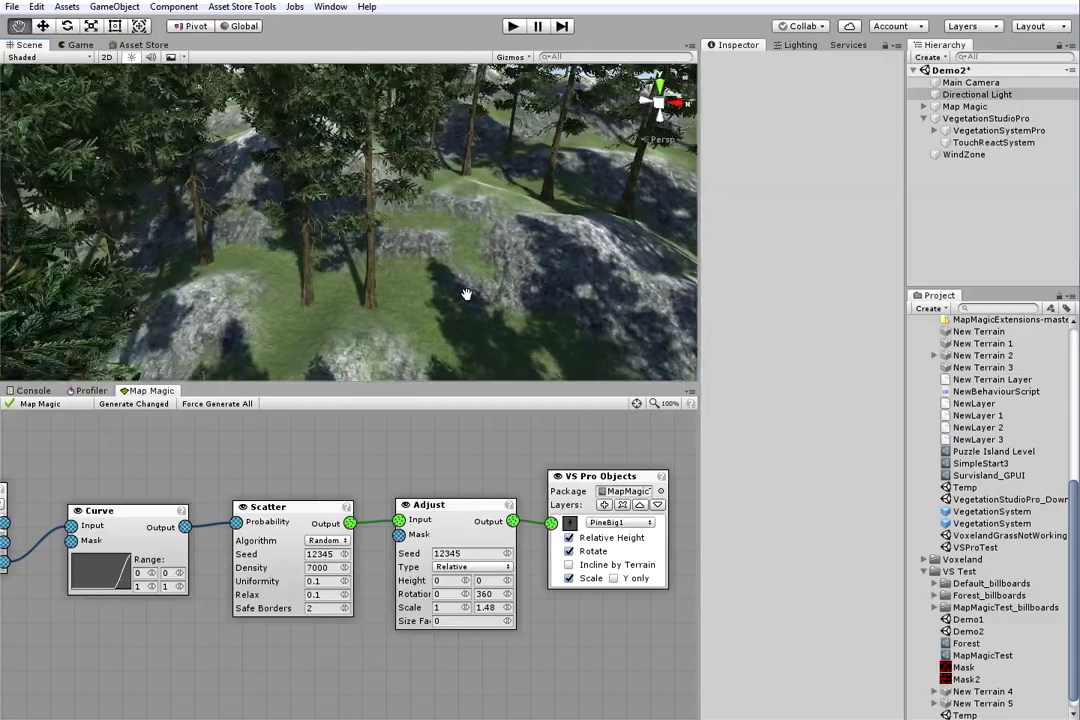
{"action": "right_click_drag", "start_coordinate": [466, 295], "coordinate": [20, 290]}
{"action": "right_click_drag", "start_coordinate": [200, 290], "coordinate": [258, 243]}
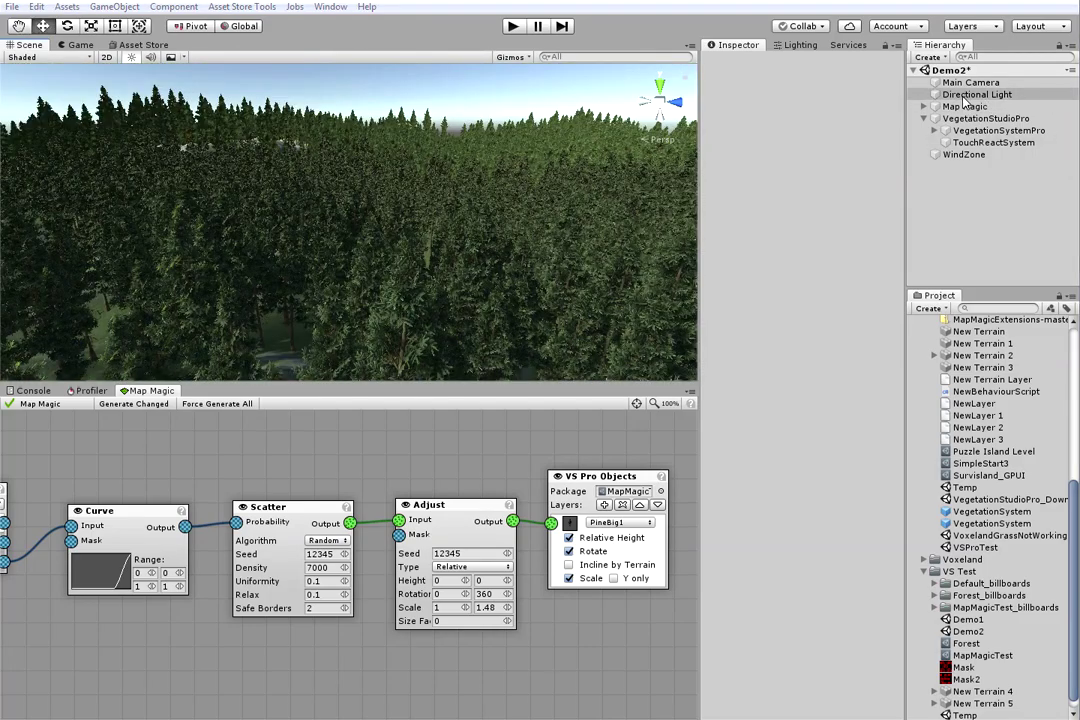
{"action": "left_click", "coordinate": [966, 97]}
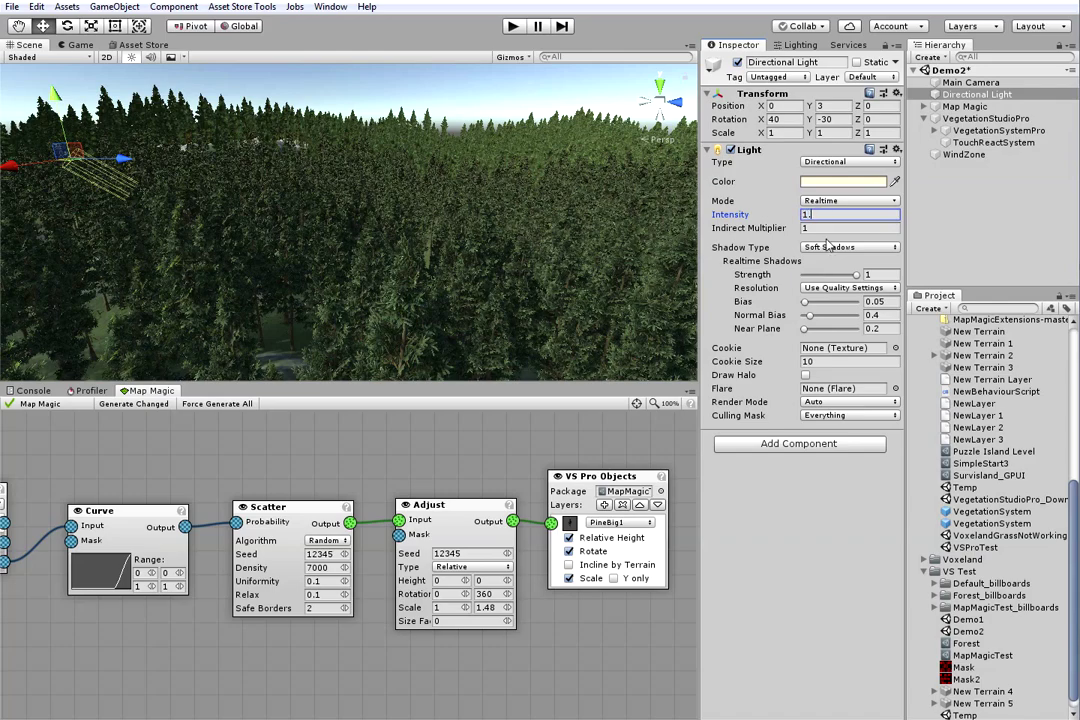
{"action": "type", "text": "5"}
{"action": "right_click_drag", "start_coordinate": [506, 170], "coordinate": [492, 169]}
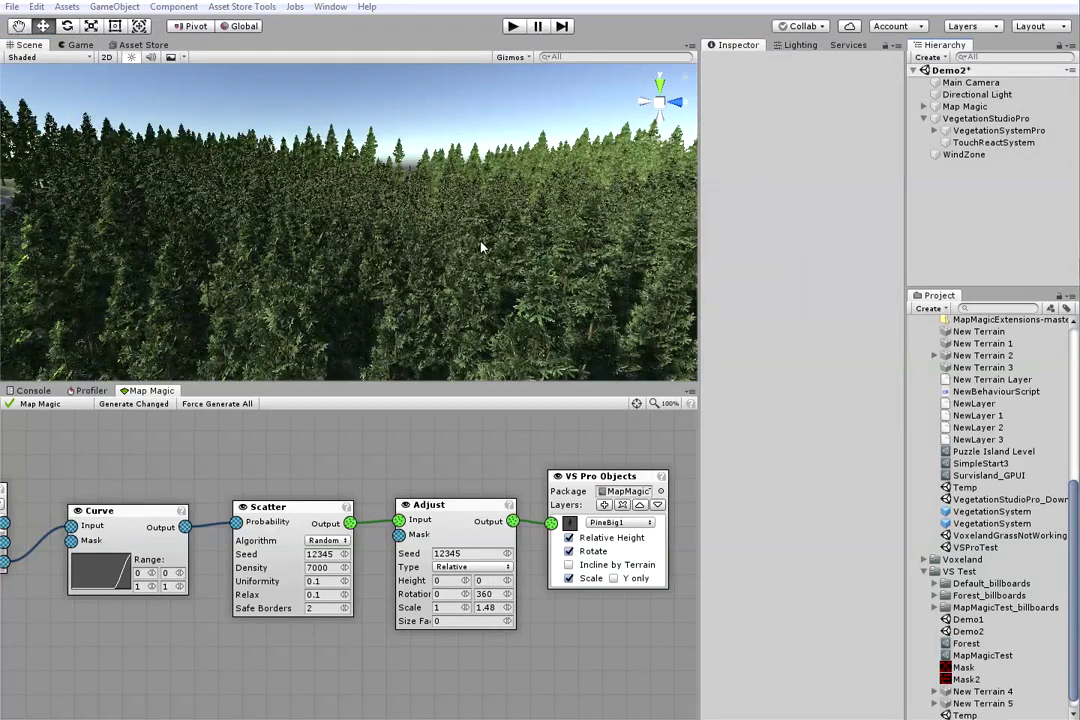
{"action": "middle_click_drag", "start_coordinate": [481, 243], "coordinate": [469, 252]}
Move VS Pro Objects away and insert a Mask Split objects node between it and the Adjust node
{"action": "middle_click_drag", "start_coordinate": [384, 476], "coordinate": [141, 466]}
{"action": "left_click_drag", "start_coordinate": [332, 474], "coordinate": [567, 451]}
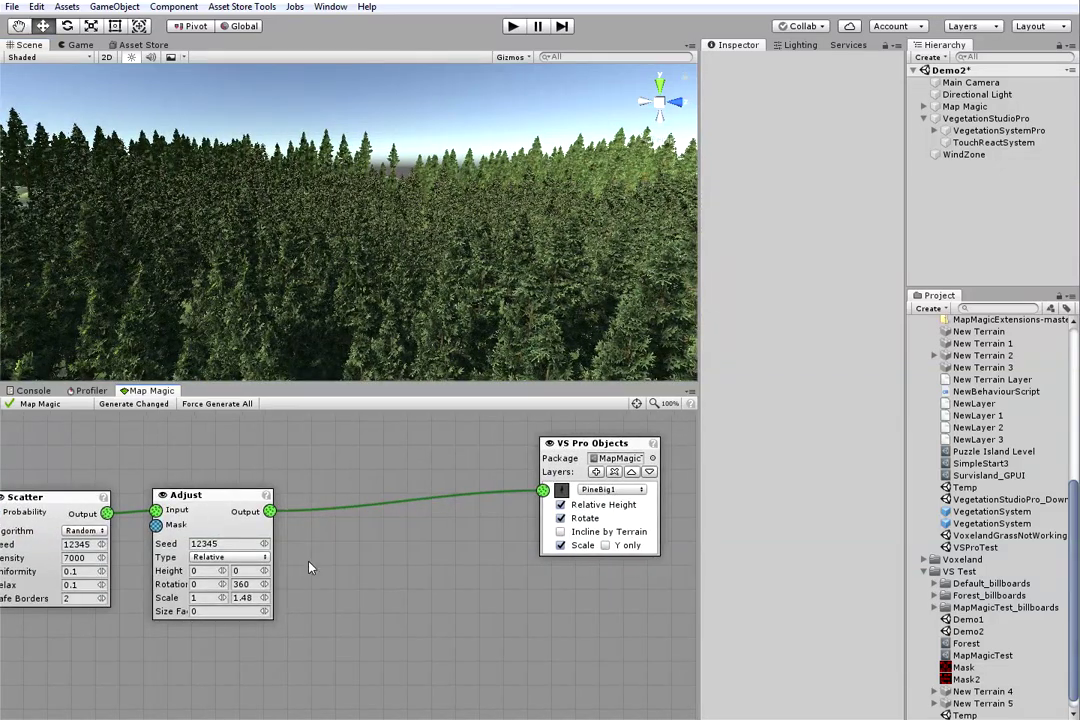
{"action": "right_click", "coordinate": [336, 485]}
{"action": "mouse_move", "coordinate": [365, 486]}
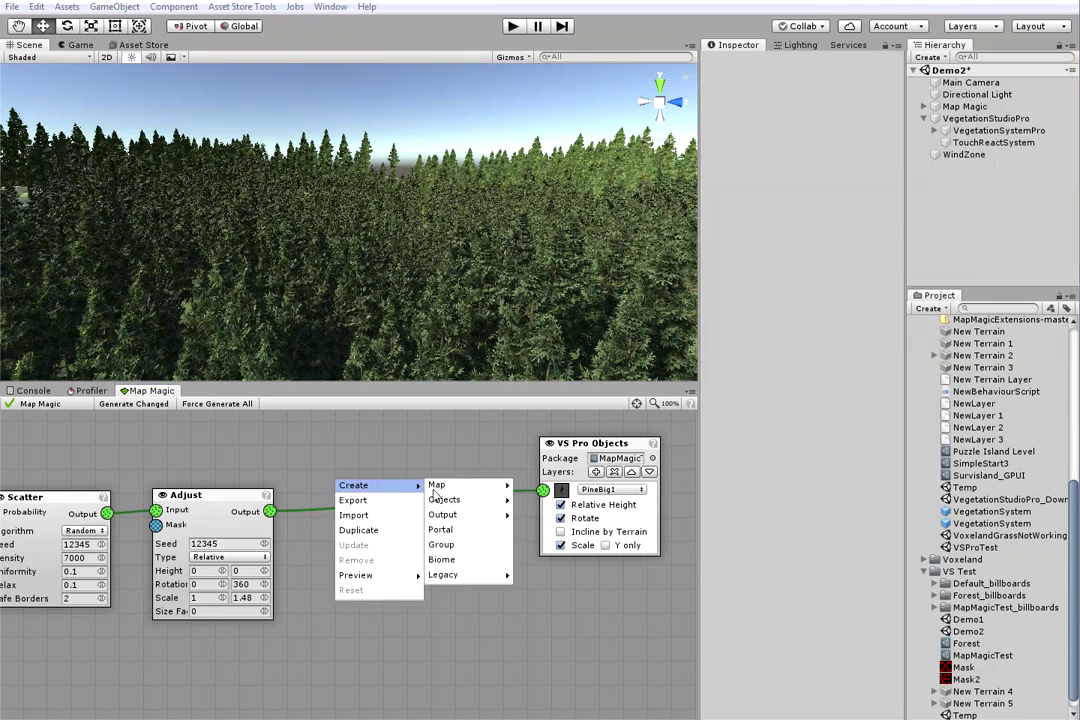
{"action": "mouse_move", "coordinate": [459, 505]}
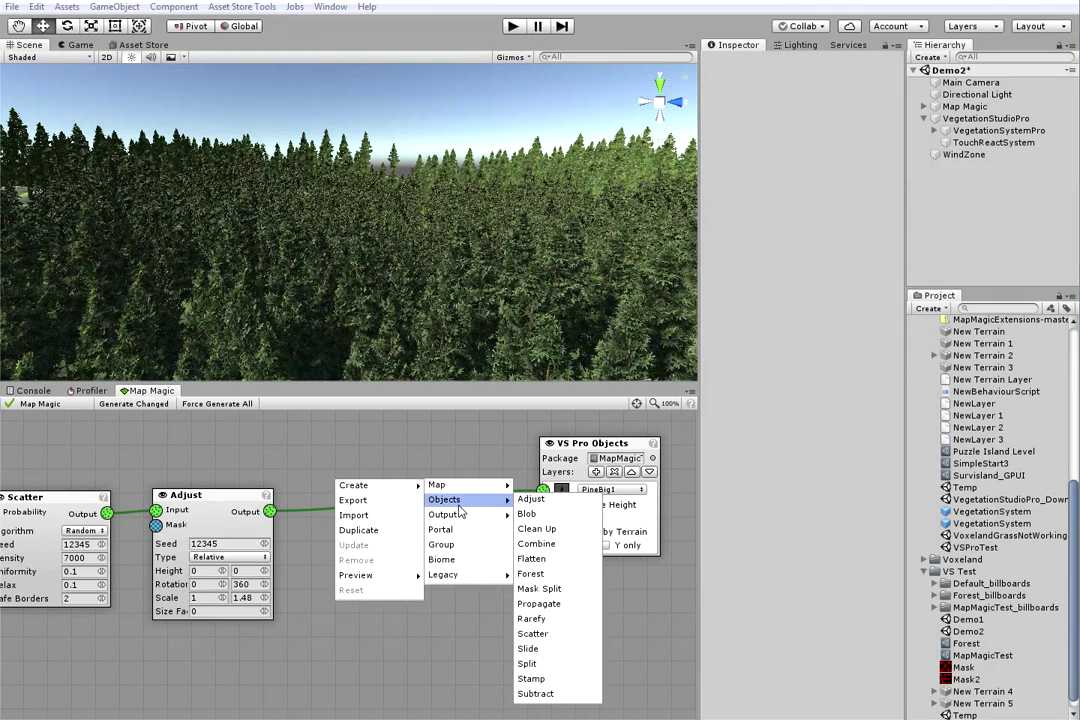
{"action": "left_click", "coordinate": [540, 589]}
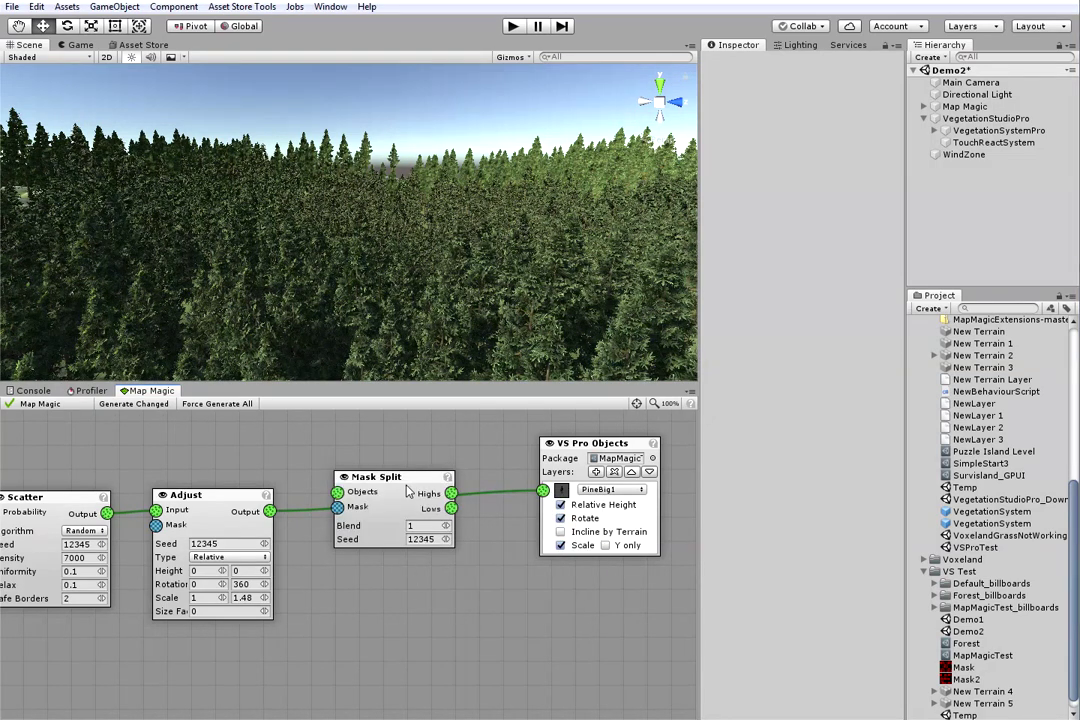
{"action": "left_click_drag", "start_coordinate": [407, 490], "coordinate": [398, 505]}
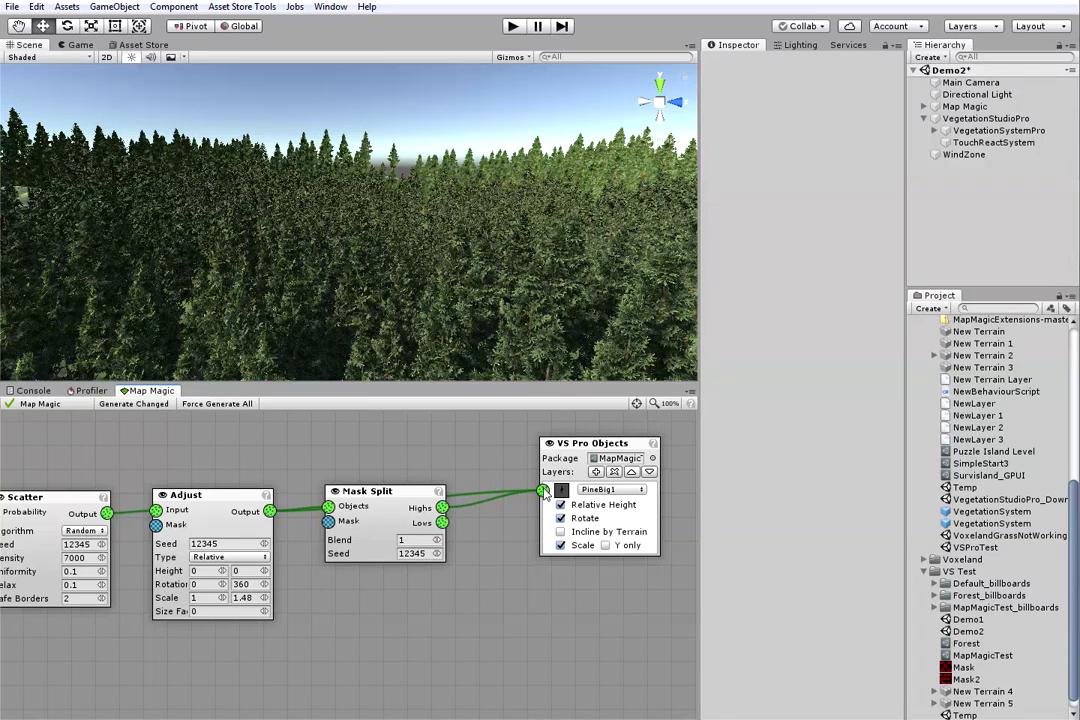
Add a TallSingleA layer below PineBig1 in VS Pro Objects and connect it to the Mask Split's Lows output
{"action": "left_click", "coordinate": [597, 472]}
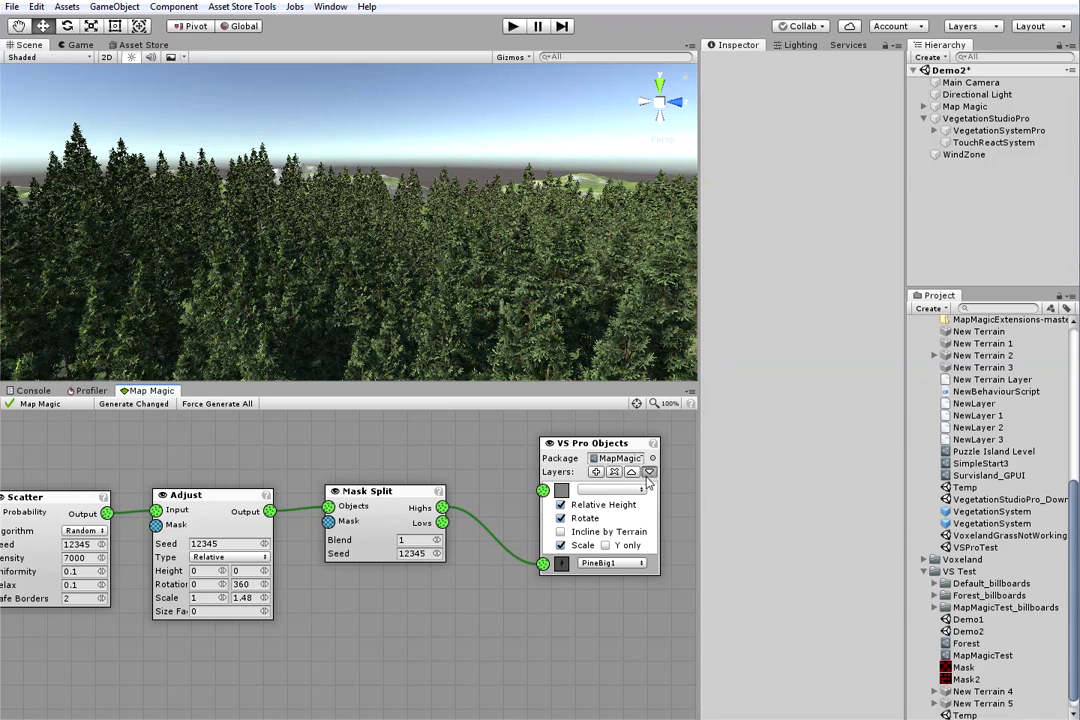
{"action": "left_click", "coordinate": [649, 471]}
{"action": "left_click", "coordinate": [632, 510]}
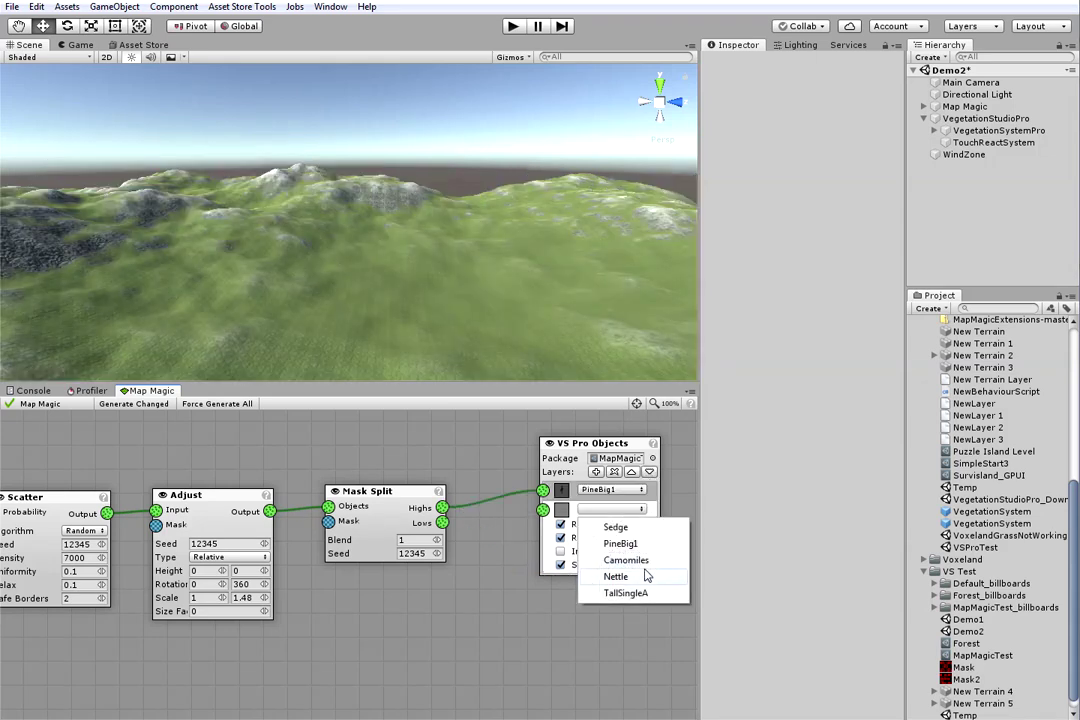
{"action": "left_click", "coordinate": [626, 593]}
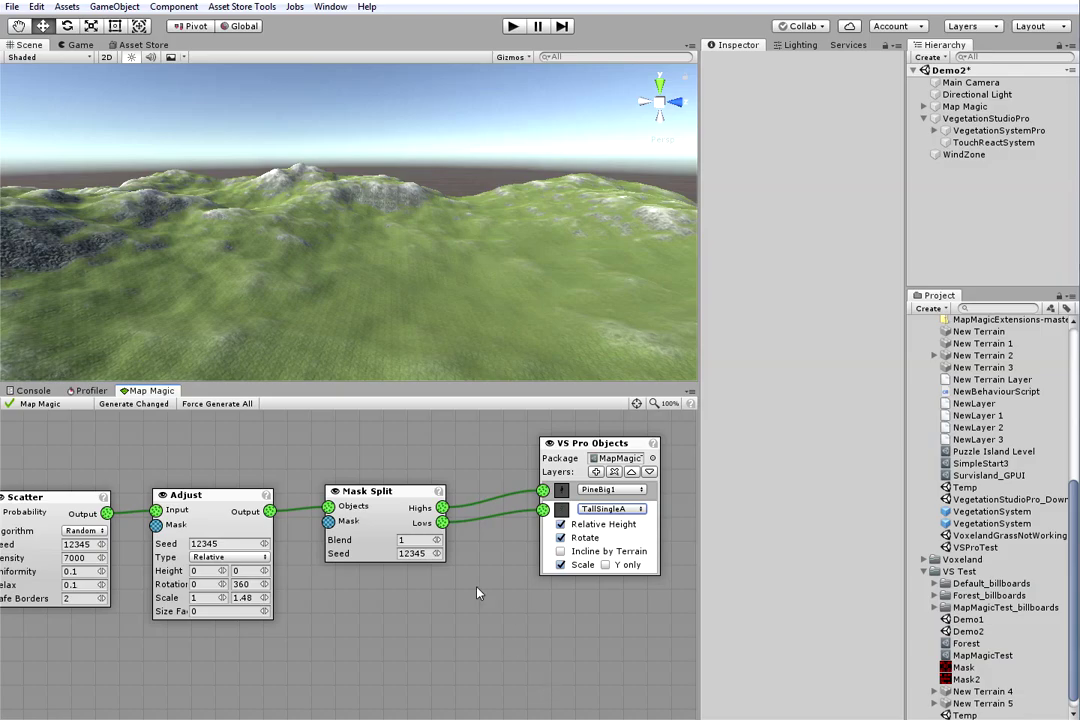
{"action": "right_click", "coordinate": [473, 305]}
{"action": "right_click_drag", "start_coordinate": [473, 305], "coordinate": [390, 280]}
{"action": "scroll", "coordinate": [377, 236], "scroll_direction": "up", "scroll_amount": 6}
{"action": "right_click_drag", "start_coordinate": [383, 228], "coordinate": [1037, 154]}
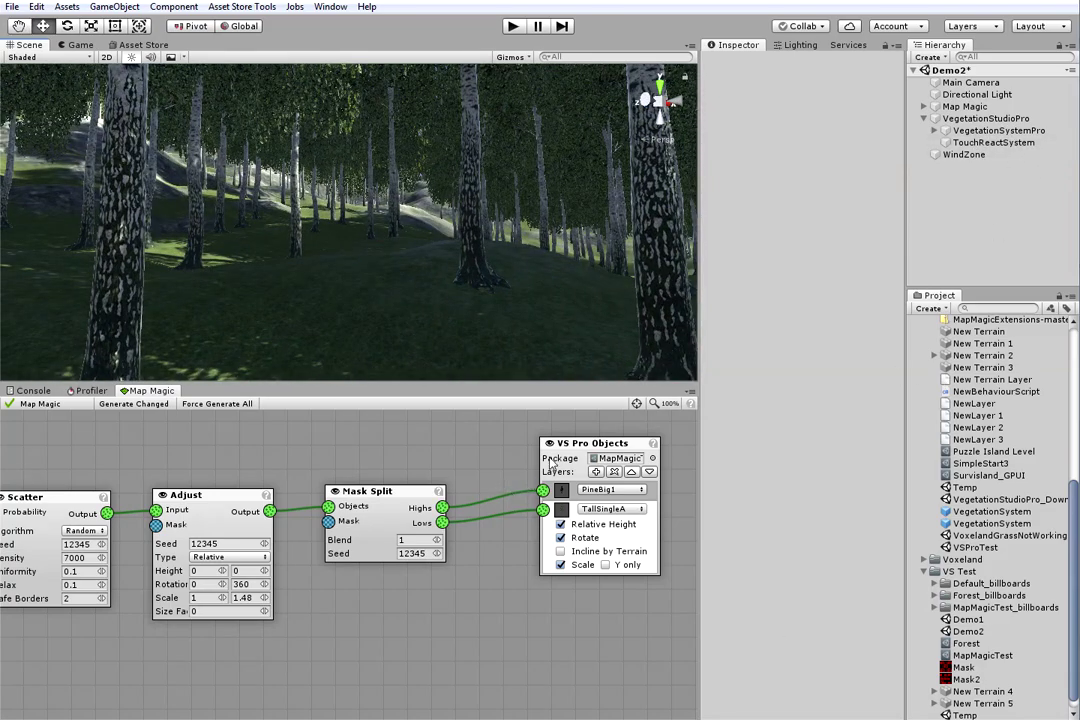
Add a Noise map node in the empty graph area below the Adjust and Mask Split nodes
{"action": "left_click_drag", "start_coordinate": [557, 449], "coordinate": [567, 461]}
{"action": "middle_click_drag", "start_coordinate": [408, 619], "coordinate": [501, 596]}
{"action": "middle_click_drag", "start_coordinate": [410, 657], "coordinate": [416, 643]}
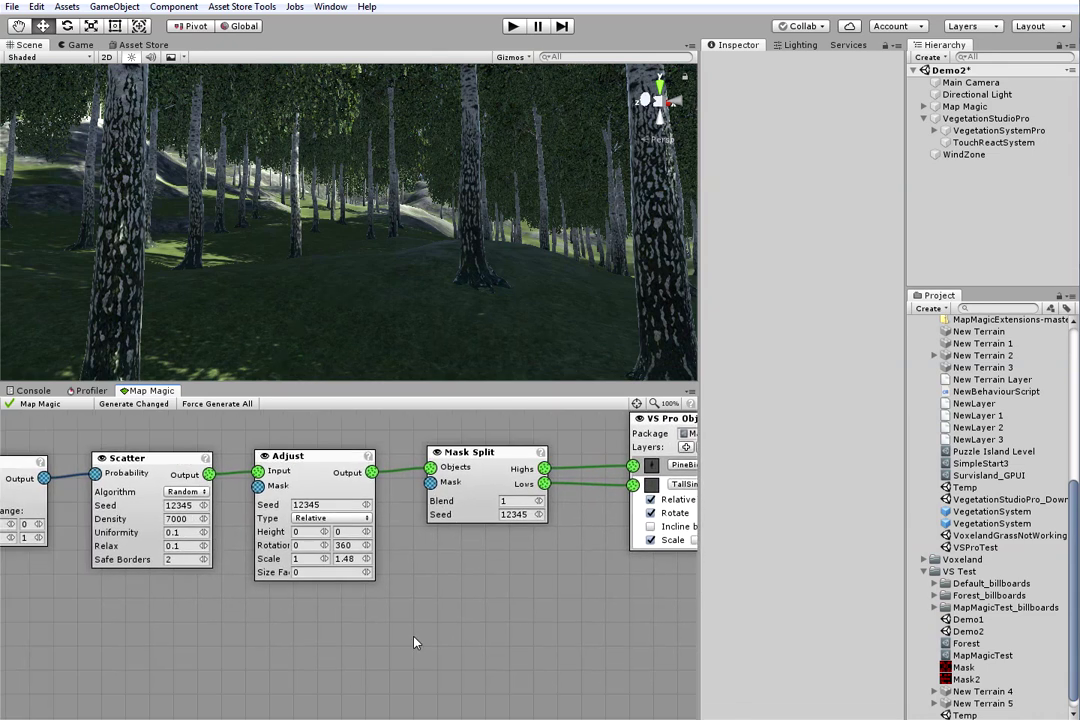
{"action": "right_click", "coordinate": [362, 637]}
{"action": "mouse_move", "coordinate": [402, 638]}
{"action": "mouse_move", "coordinate": [480, 640]}
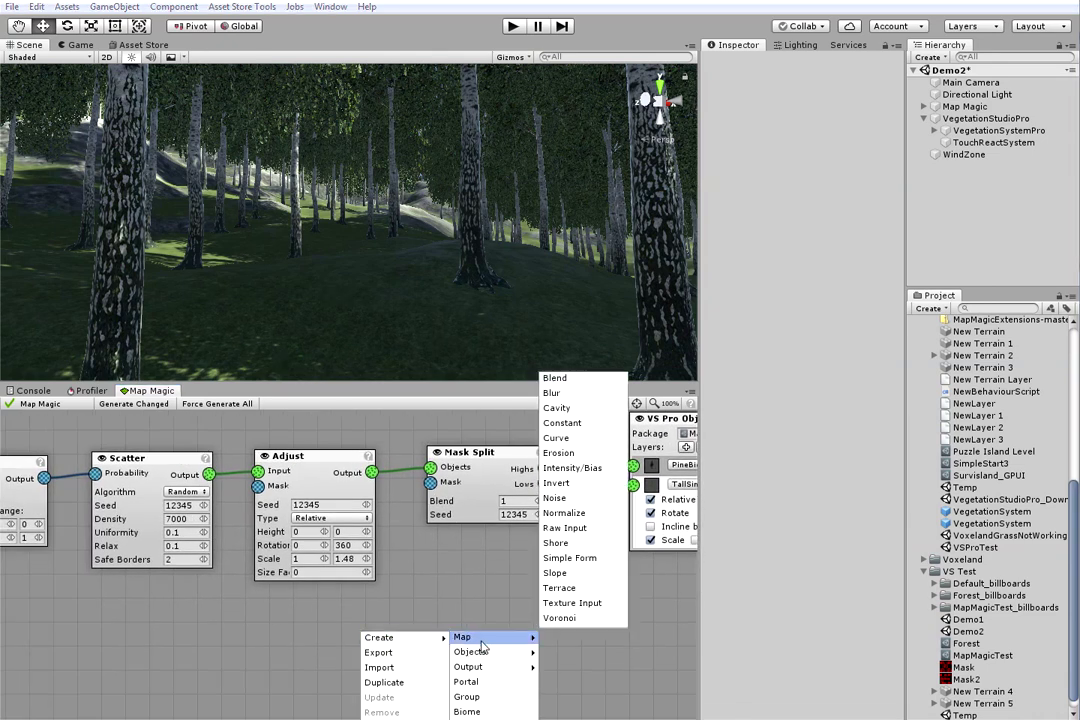
{"action": "left_click", "coordinate": [558, 497]}
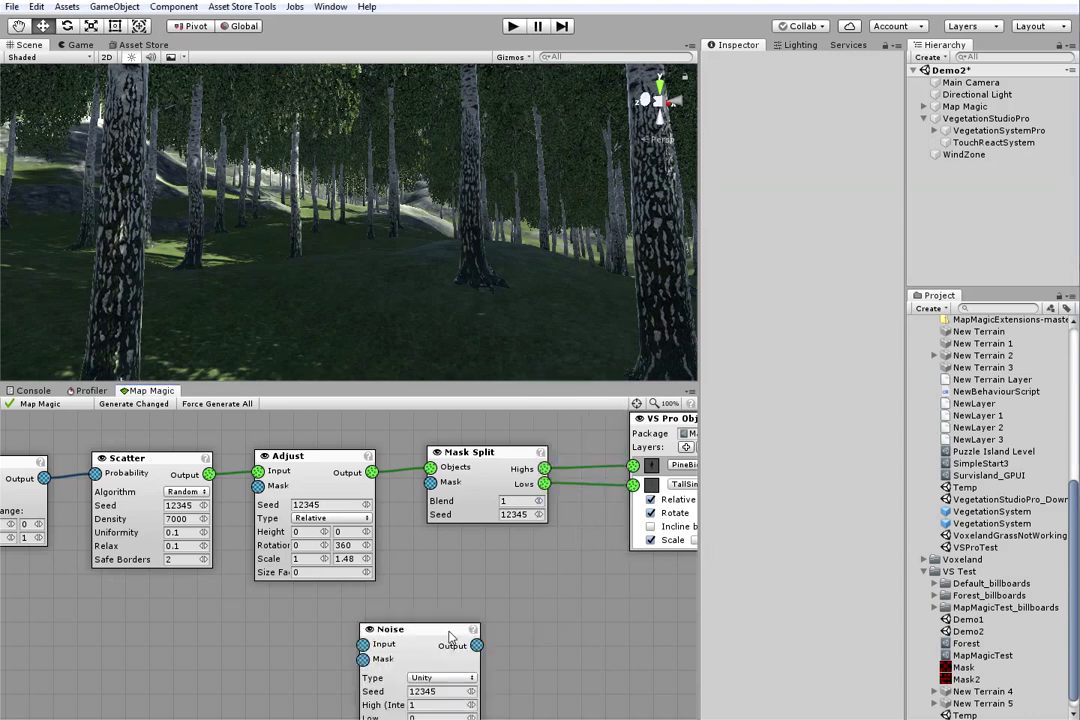
Reposition the Noise node beneath Adjust and connect its output to the Mask Split's Mask input
{"action": "left_click_drag", "start_coordinate": [413, 630], "coordinate": [327, 610]}
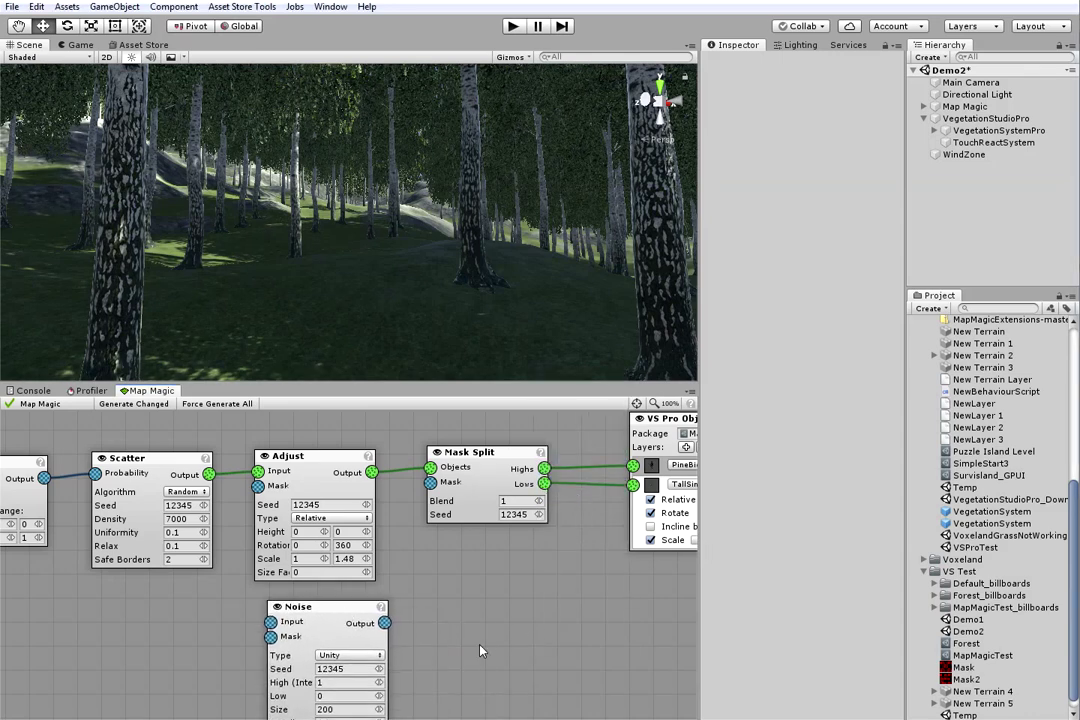
{"action": "middle_click_drag", "start_coordinate": [429, 630], "coordinate": [421, 605]}
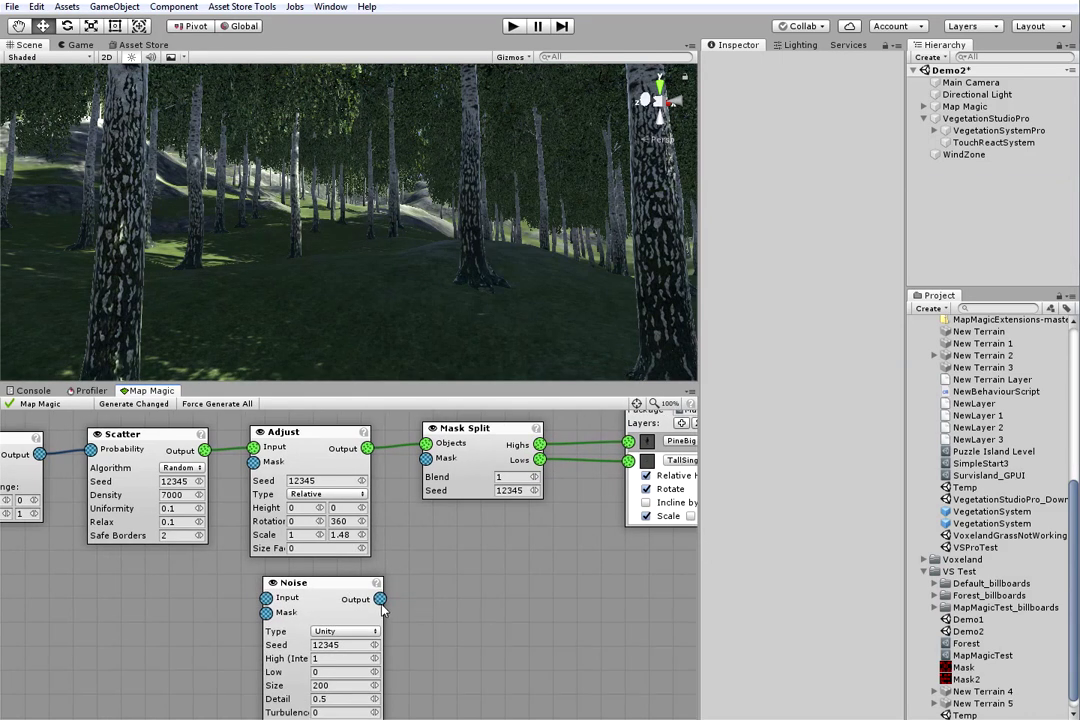
{"action": "left_click_drag", "start_coordinate": [409, 565], "coordinate": [426, 458]}
Preview the Noise node's output on the terrain and examine its pattern from above
{"action": "right_click", "coordinate": [381, 603]}
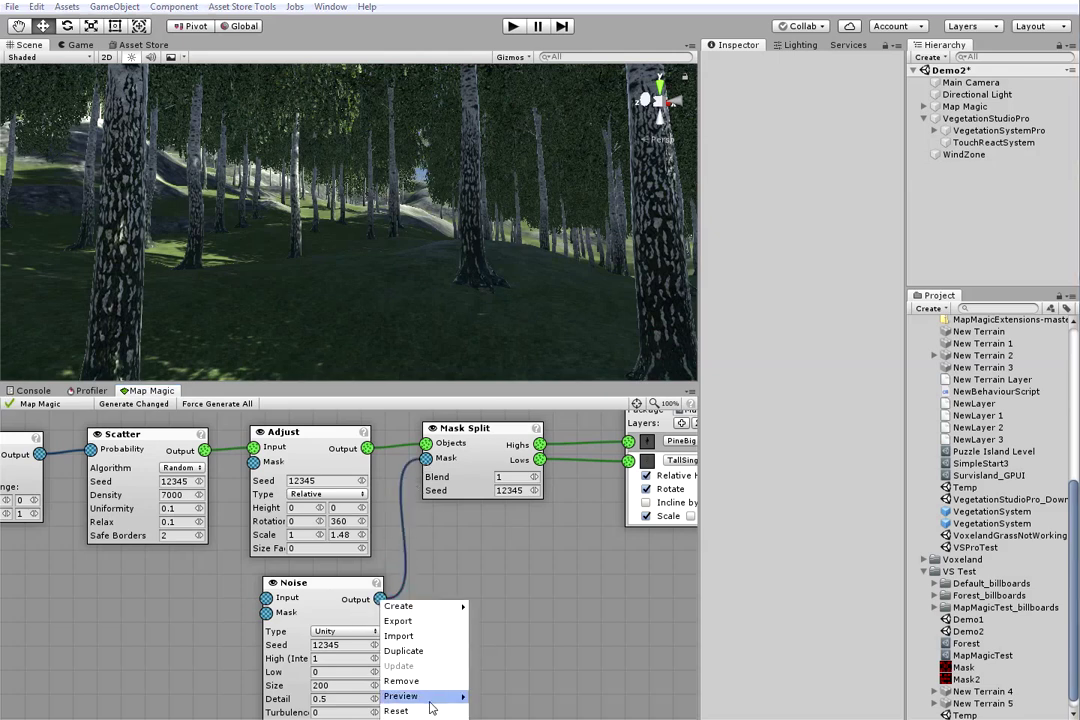
{"action": "mouse_move", "coordinate": [432, 700]}
{"action": "left_click", "coordinate": [493, 694]}
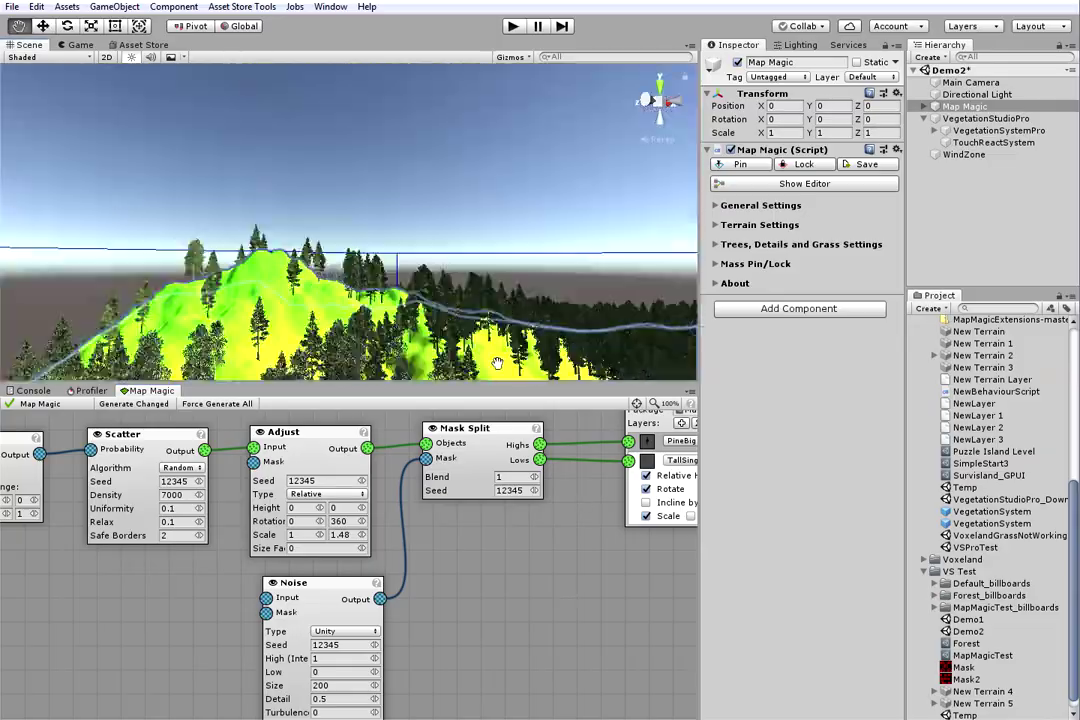
{"action": "right_click_drag", "start_coordinate": [712, 386], "coordinate": [729, 443]}
{"action": "right_click_drag", "start_coordinate": [460, 156], "coordinate": [293, 177]}
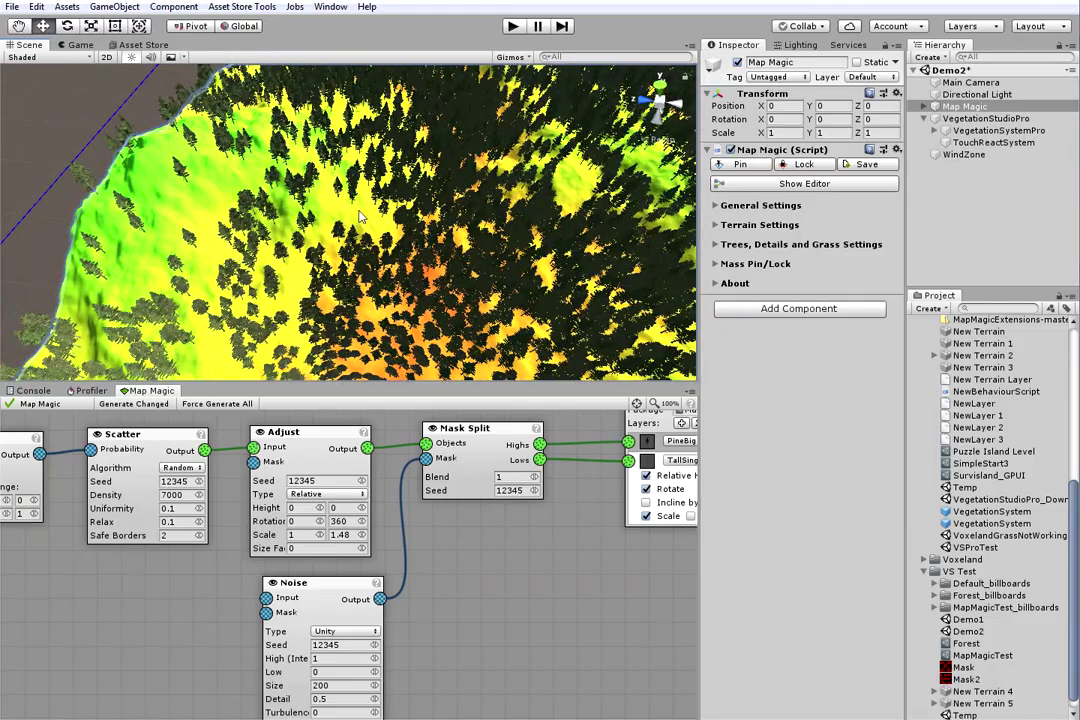
{"action": "right_click_drag", "start_coordinate": [382, 226], "coordinate": [376, 264]}
Set the Noise node's High to 3.6, Low to -2.7 and Size to 34
{"action": "middle_click_drag", "start_coordinate": [484, 620], "coordinate": [482, 579]}
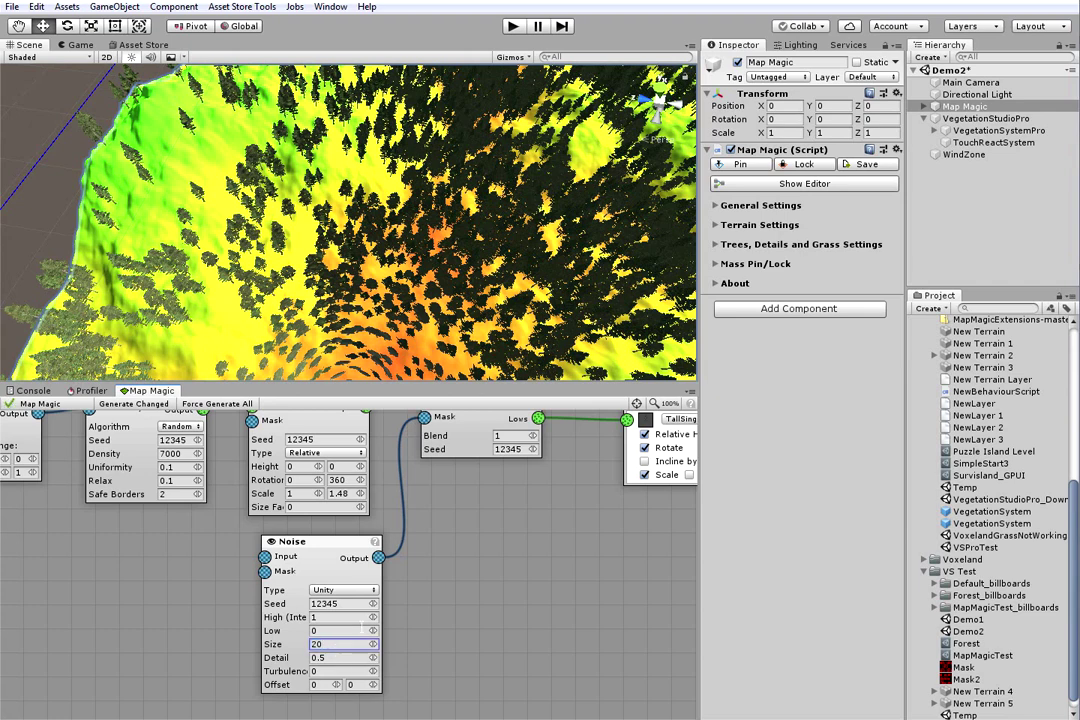
{"action": "right_click_drag", "start_coordinate": [538, 305], "coordinate": [590, 310]}
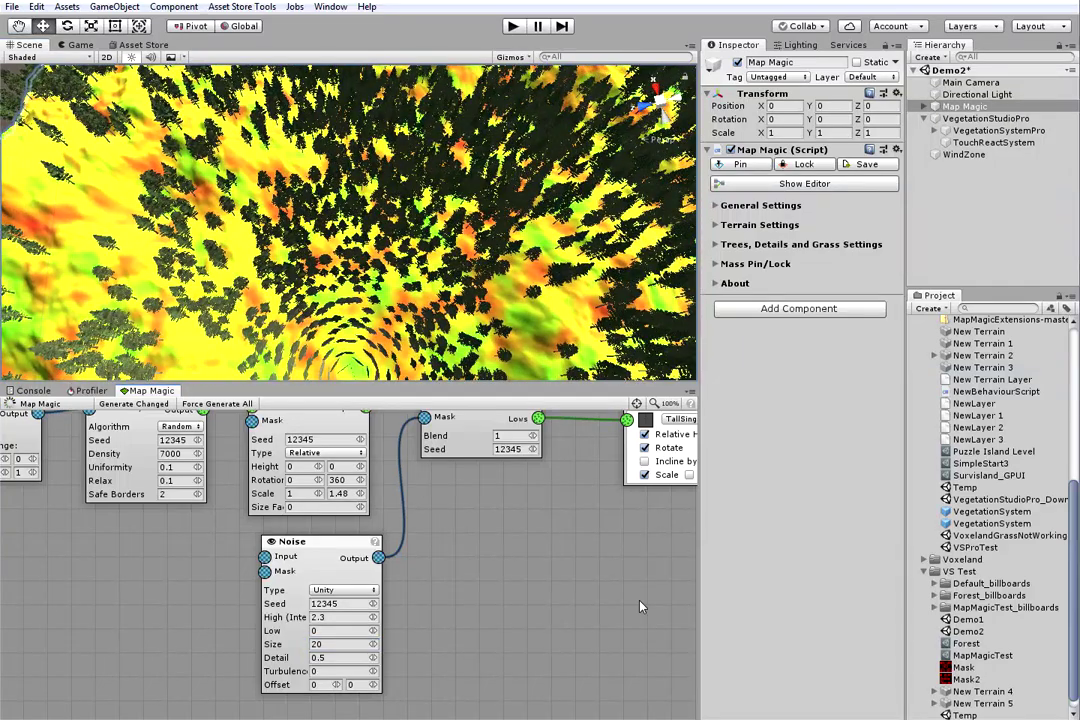
{"action": "left_click_drag", "start_coordinate": [660, 608], "coordinate": [612, 617]}
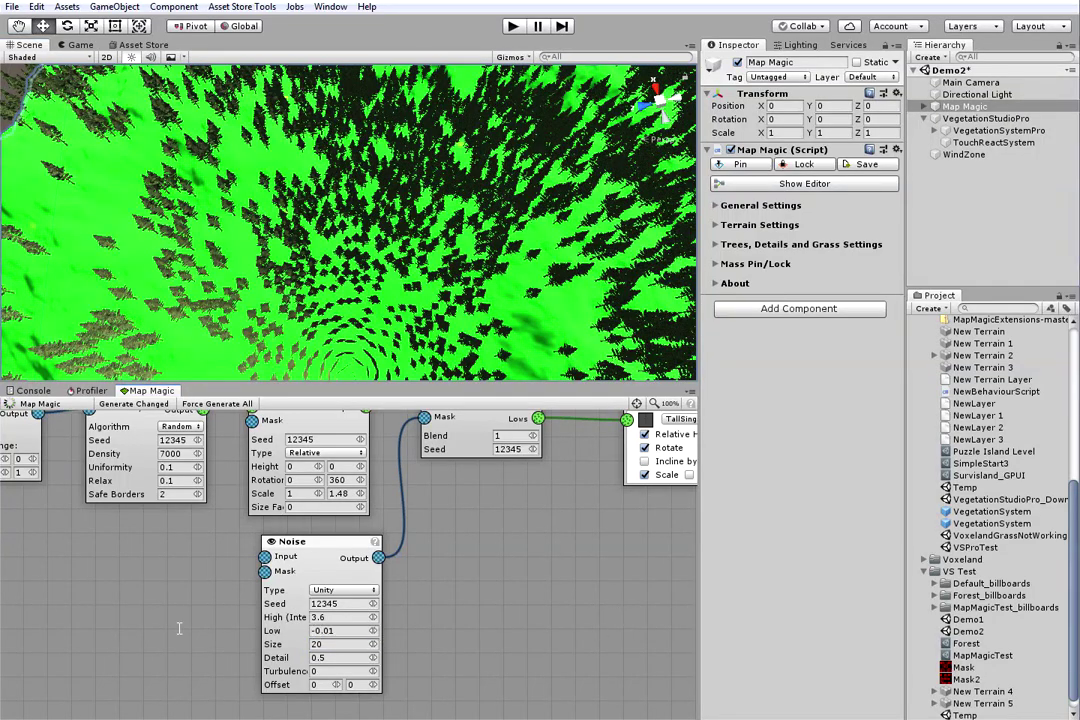
{"action": "left_click_drag", "start_coordinate": [179, 628], "coordinate": [1, 528]}
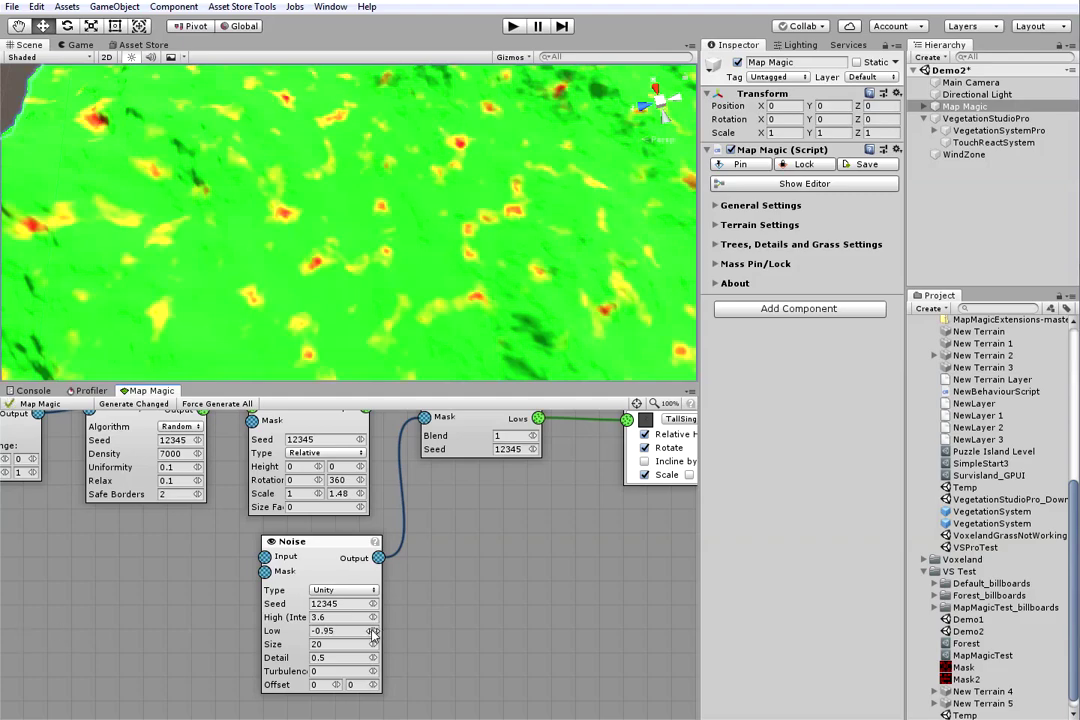
{"action": "left_click_drag", "start_coordinate": [370, 633], "coordinate": [280, 634]}
{"action": "left_click_drag", "start_coordinate": [193, 630], "coordinate": [137, 632]}
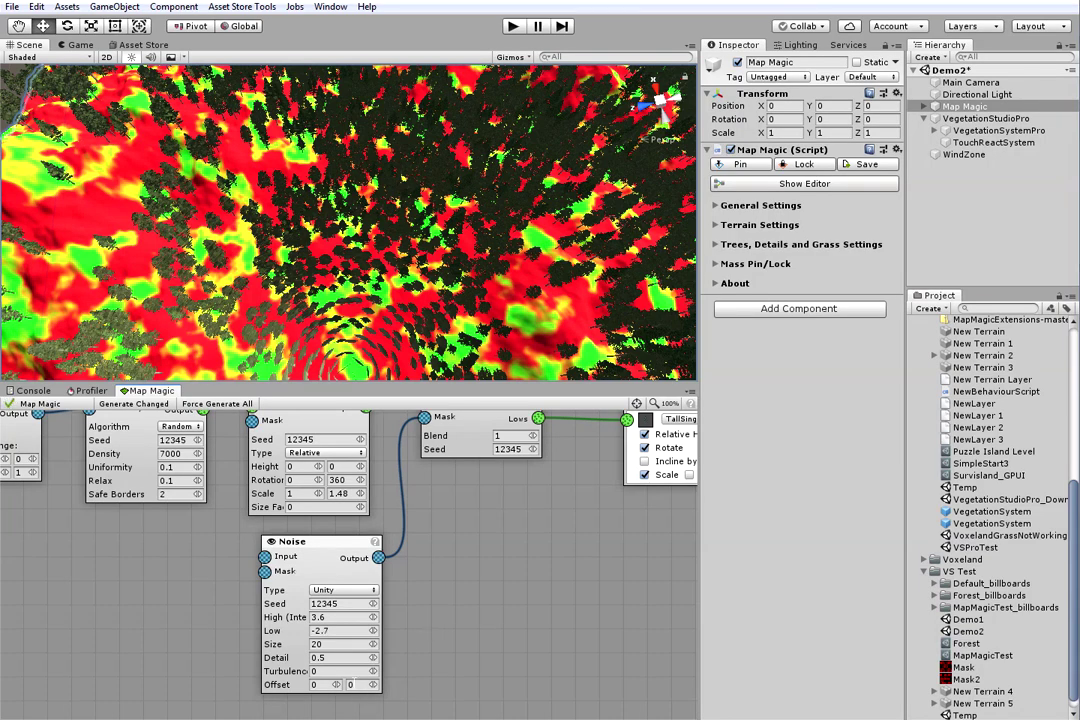
{"action": "left_click_drag", "start_coordinate": [422, 640], "coordinate": [481, 646]}
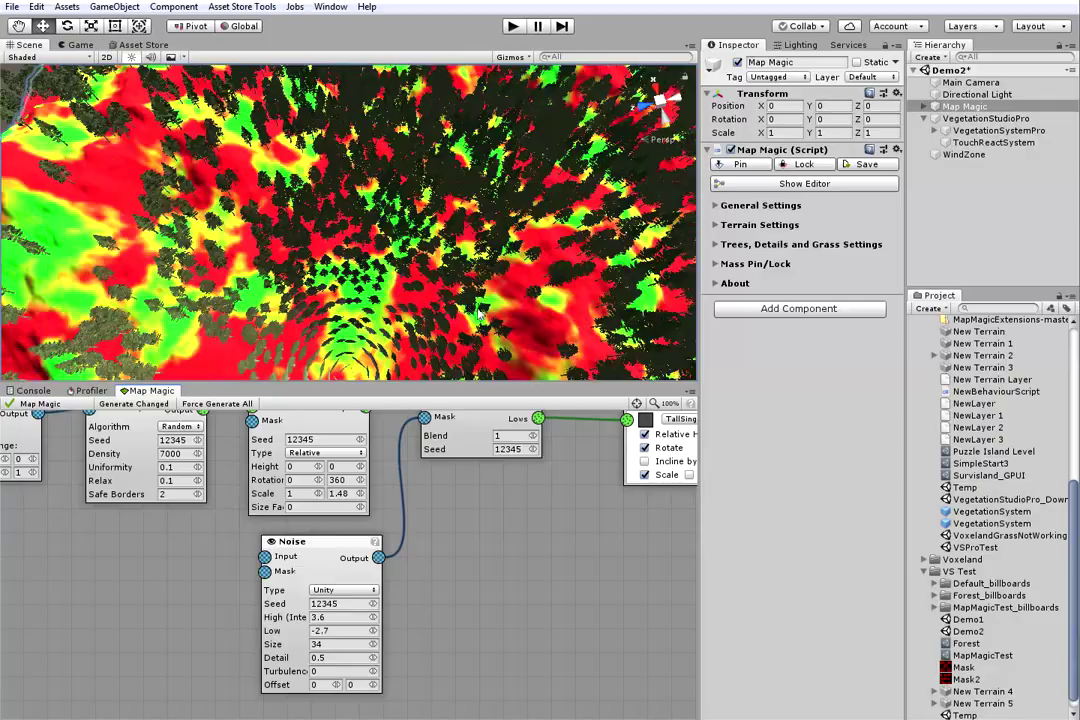
Examine how pines and birches are distributed over the noise preview, from above and at ground level
{"action": "scroll", "coordinate": [517, 288], "scroll_direction": "down", "scroll_amount": 4}
{"action": "scroll", "coordinate": [517, 288], "scroll_direction": "up", "scroll_amount": 3}
{"action": "middle_click_drag", "start_coordinate": [524, 290], "coordinate": [517, 286]}
{"action": "right_click_drag", "start_coordinate": [518, 287], "coordinate": [488, 232]}
{"action": "key", "text": "w"}
{"action": "middle_click_drag", "start_coordinate": [488, 232], "coordinate": [366, 306]}
{"action": "right_click_drag", "start_coordinate": [366, 306], "coordinate": [938, 324]}
{"action": "right_click_drag", "start_coordinate": [317, 235], "coordinate": [240, 205]}
Clear the noise preview from the terrain and look around the mixed forest
{"action": "right_click", "coordinate": [516, 517]}
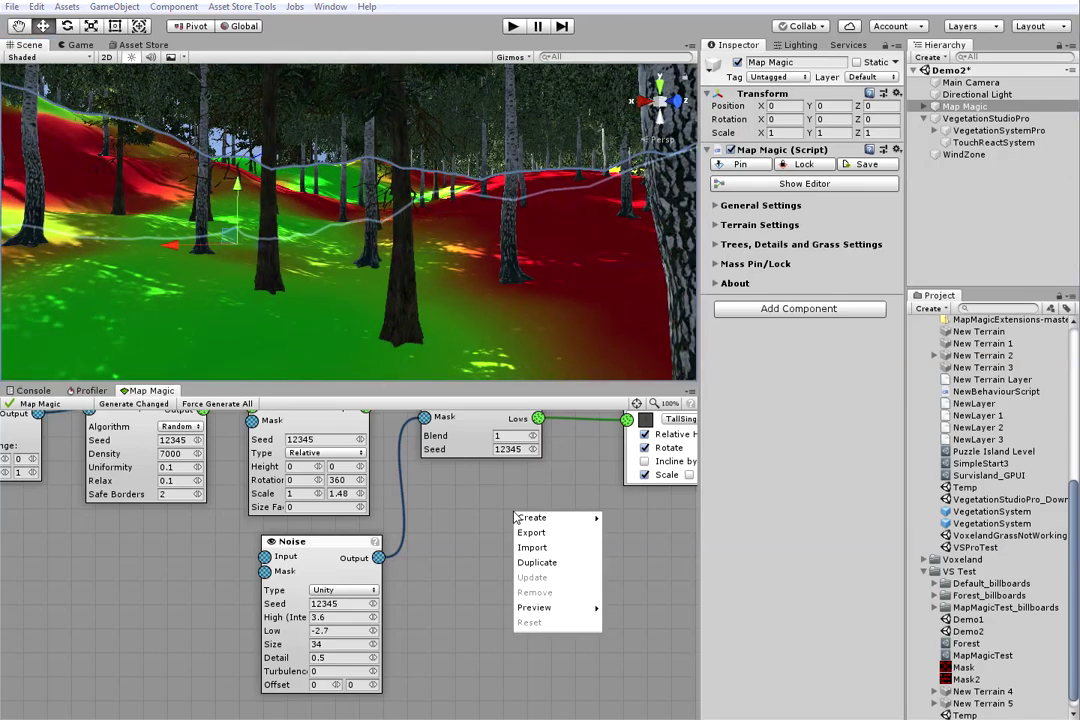
{"action": "mouse_move", "coordinate": [550, 608]}
{"action": "left_click", "coordinate": [634, 637]}
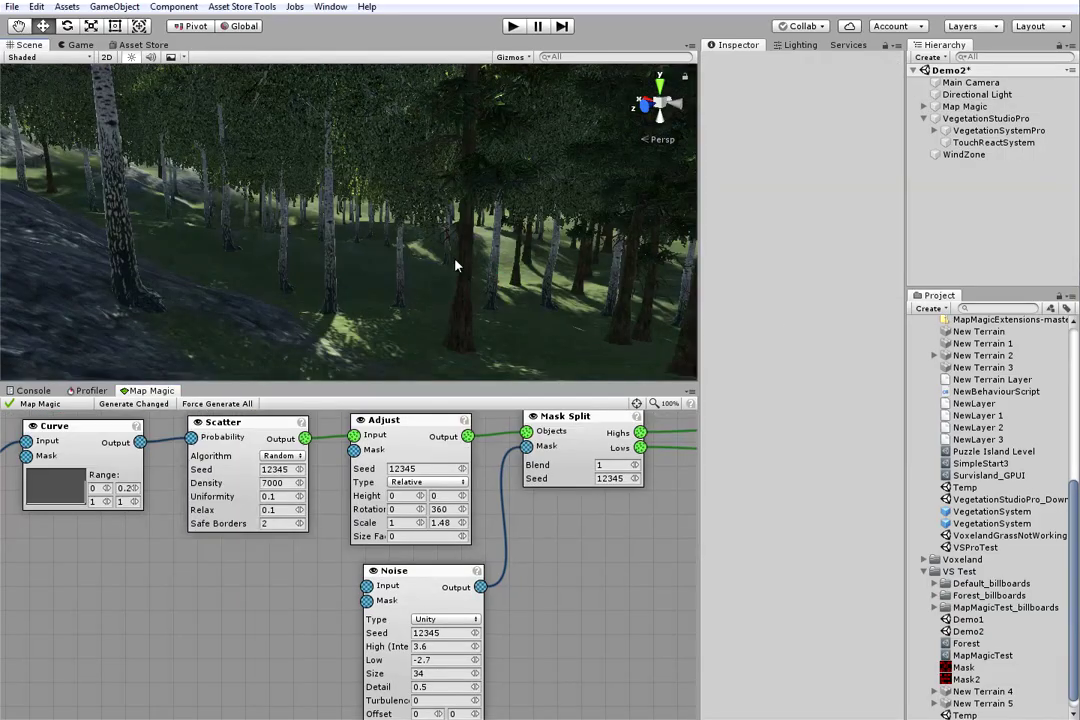
{"action": "right_click_drag", "start_coordinate": [383, 217], "coordinate": [1079, 235]}
{"action": "right_click_drag", "start_coordinate": [1001, 232], "coordinate": [1043, 222]}
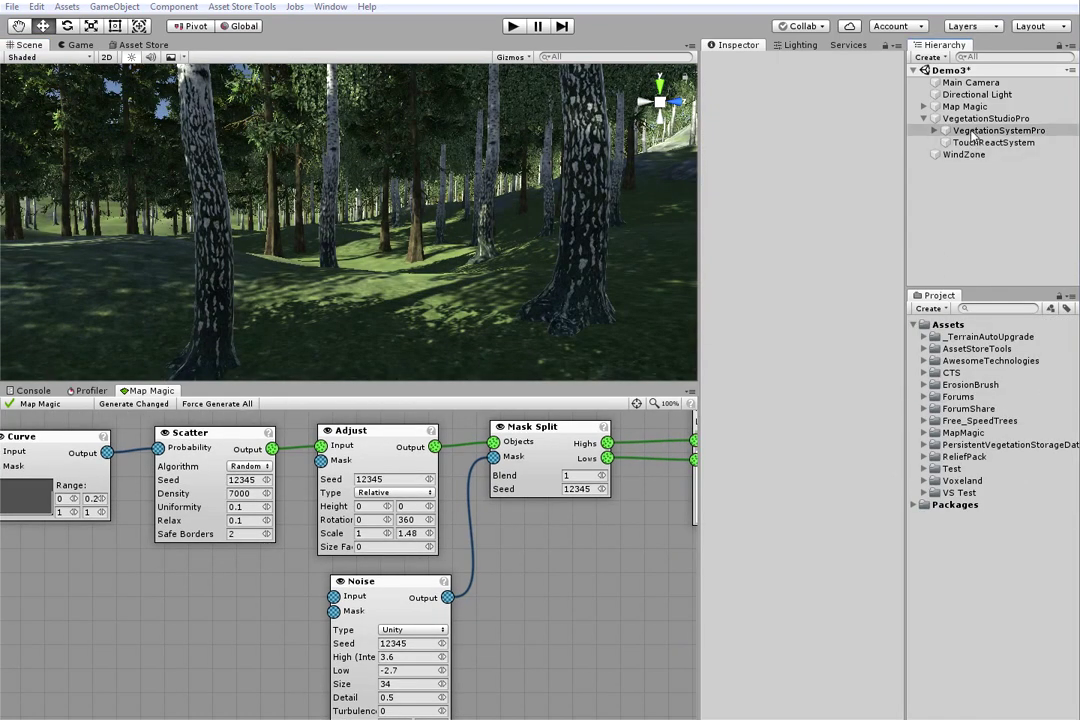
Add an RGBA Channel texture mask group to VegetationSystemPro and name it Grass
{"action": "left_click", "coordinate": [970, 131]}
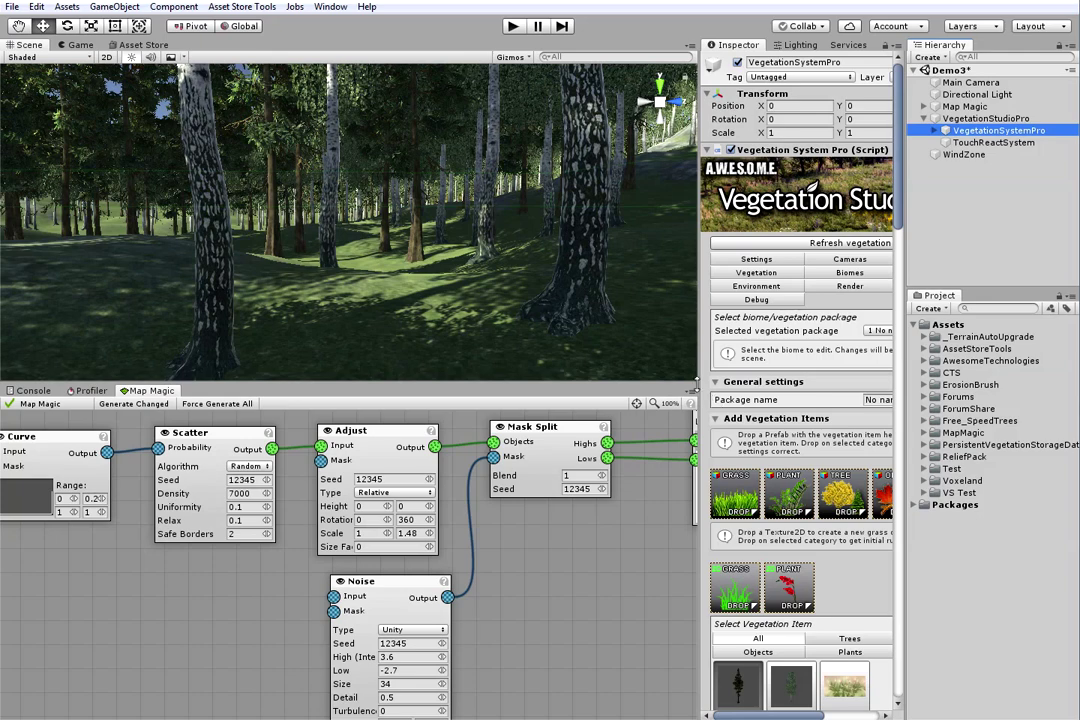
{"action": "left_click_drag", "start_coordinate": [697, 385], "coordinate": [539, 387]}
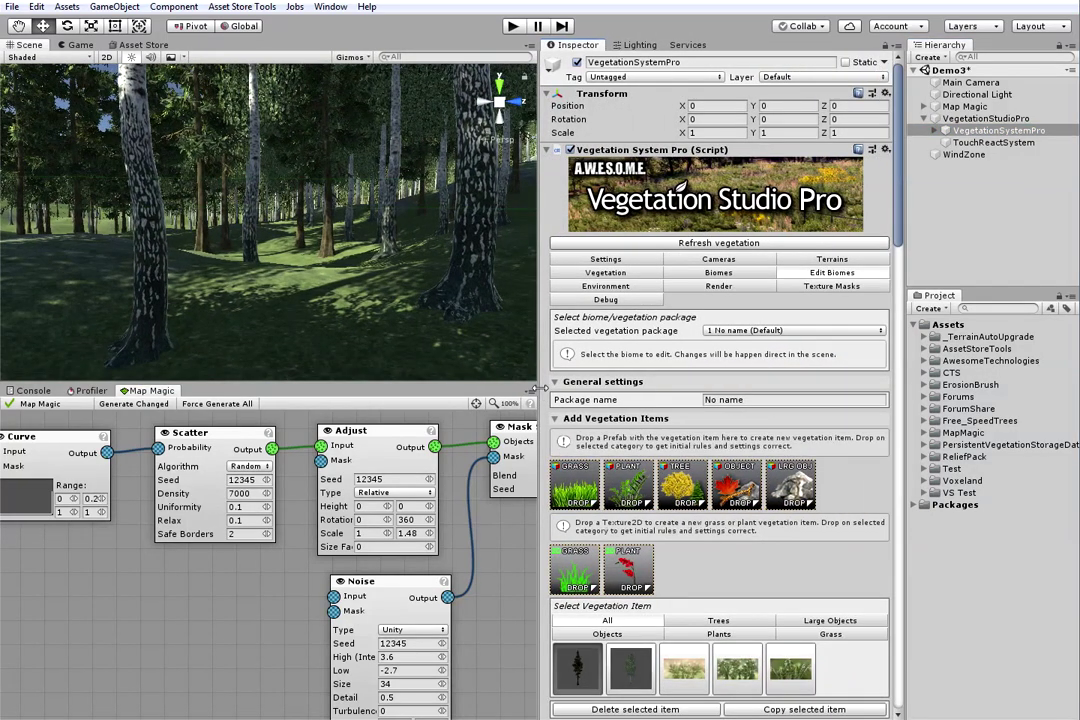
{"action": "left_click", "coordinate": [819, 287]}
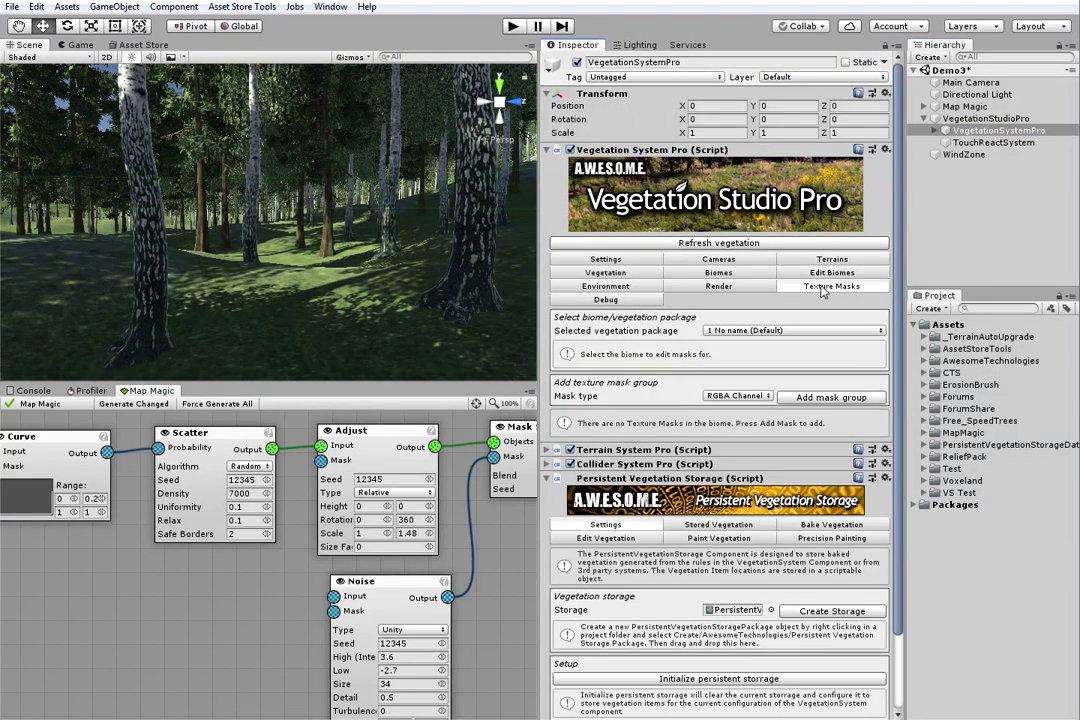
{"action": "left_click", "coordinate": [828, 398]}
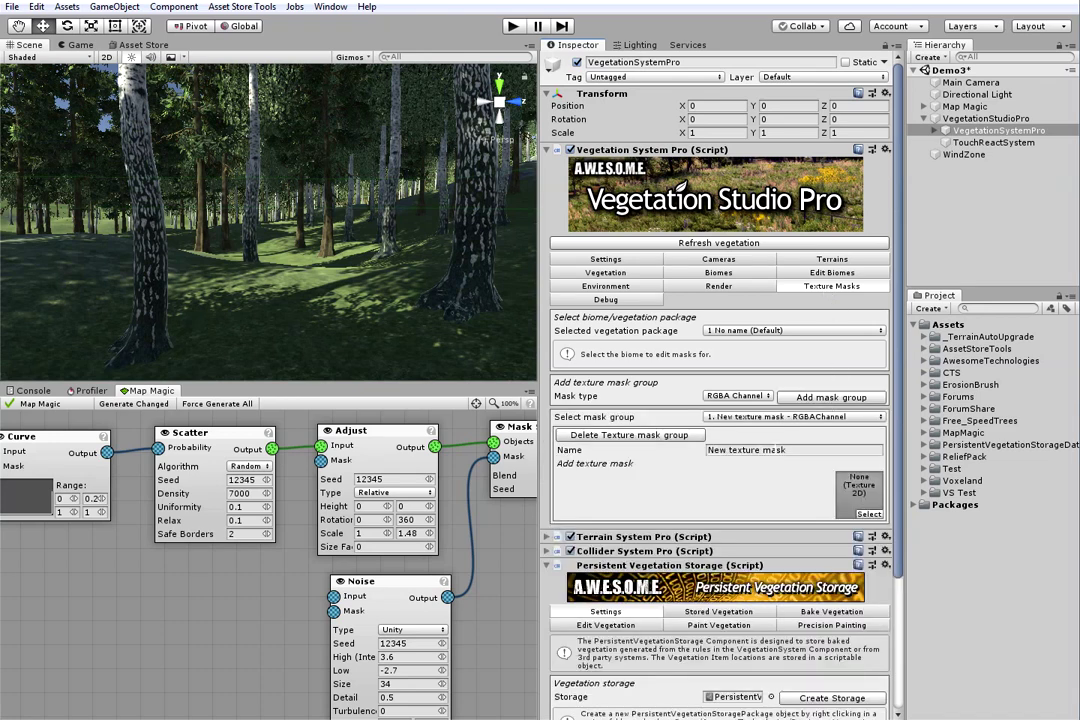
{"action": "left_click", "coordinate": [742, 449]}
{"action": "type", "text": "Grass"}
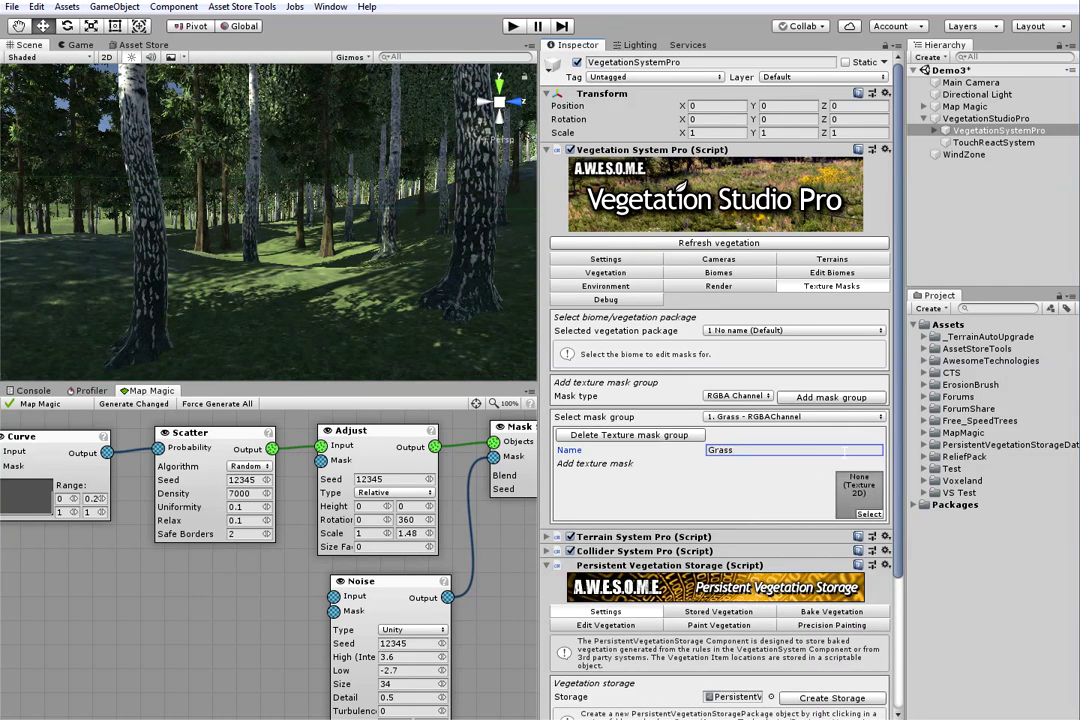
Open the Sedge grass item in the biome settings and add a texture mask include rule
{"action": "scroll", "coordinate": [830, 340], "scroll_direction": "down", "scroll_amount": 3}
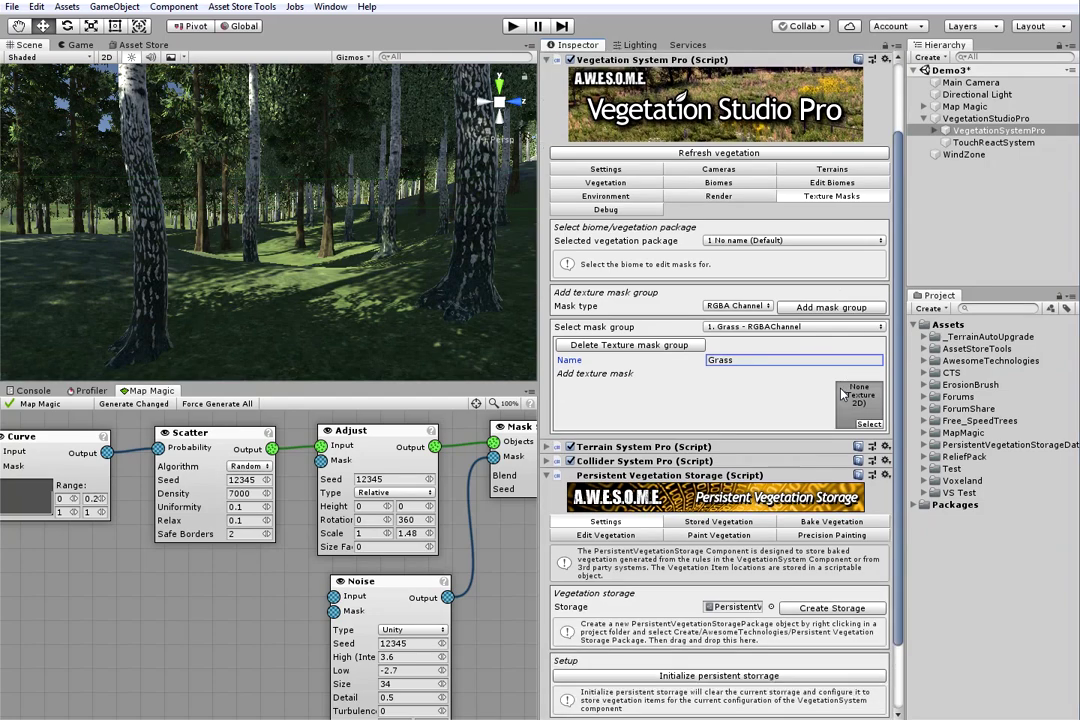
{"action": "scroll", "coordinate": [811, 268], "scroll_direction": "up", "scroll_amount": 2}
{"action": "left_click", "coordinate": [816, 230]}
{"action": "scroll", "coordinate": [826, 405], "scroll_direction": "down", "scroll_amount": 3}
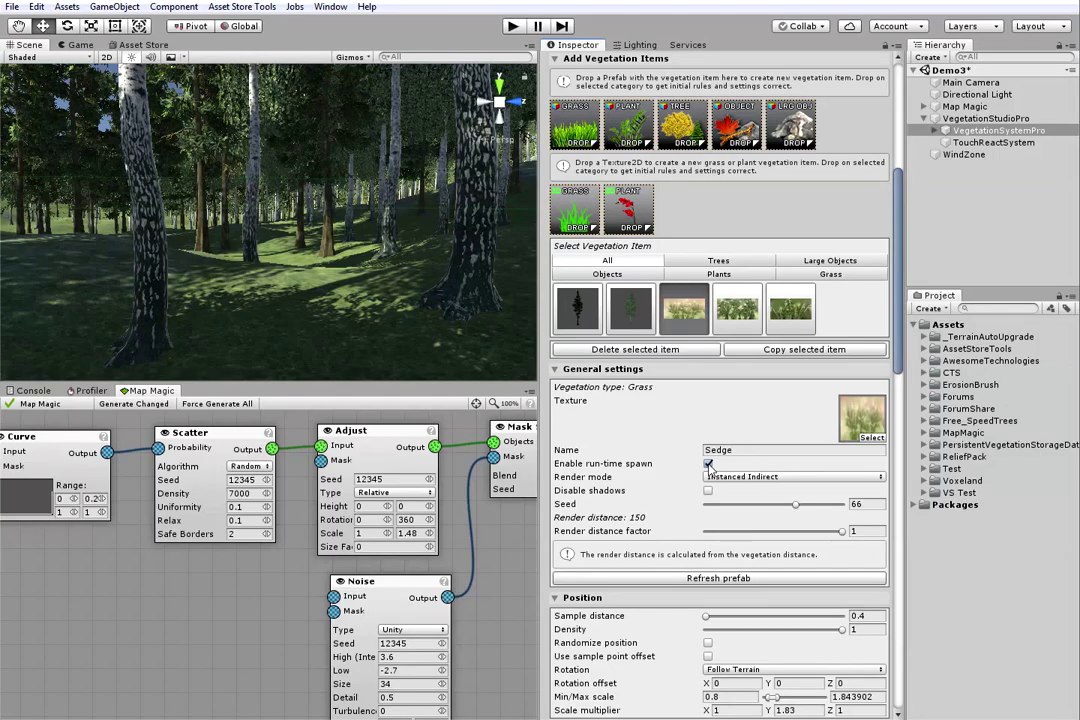
{"action": "scroll", "coordinate": [708, 466], "scroll_direction": "down", "scroll_amount": 15}
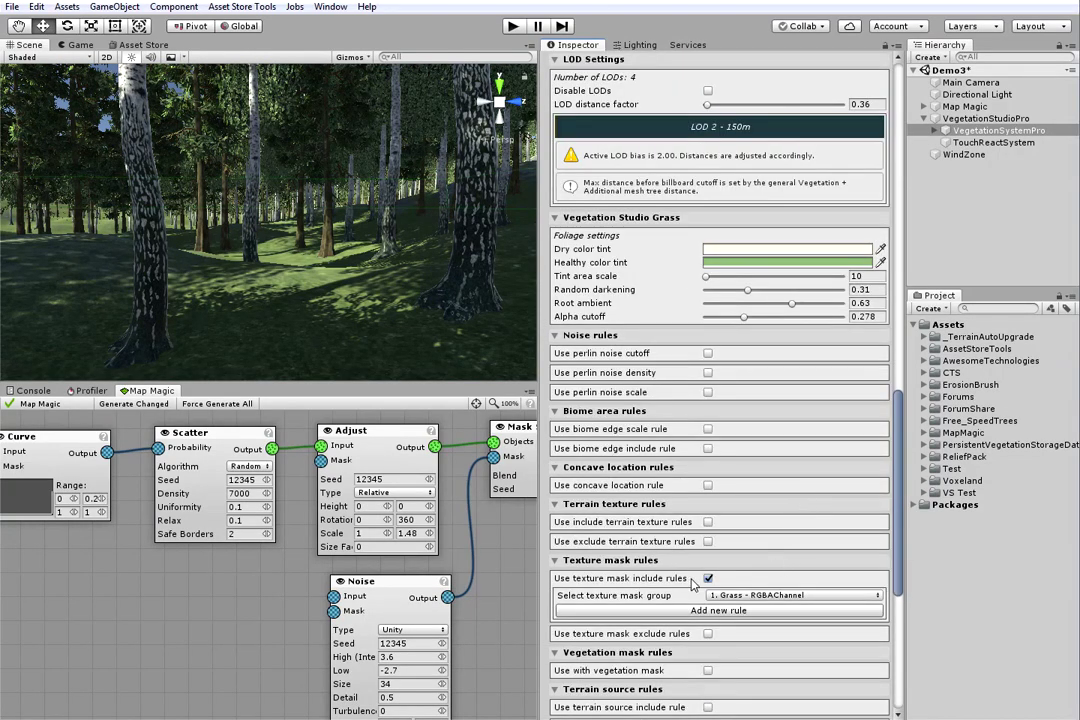
{"action": "left_click", "coordinate": [707, 581]}
{"action": "left_click", "coordinate": [707, 581]}
{"action": "left_click", "coordinate": [741, 619]}
Assign the Grass - RGBAChannel mask group and the R Channel to the Sedge include rule
{"action": "scroll", "coordinate": [750, 608], "scroll_direction": "down", "scroll_amount": 3}
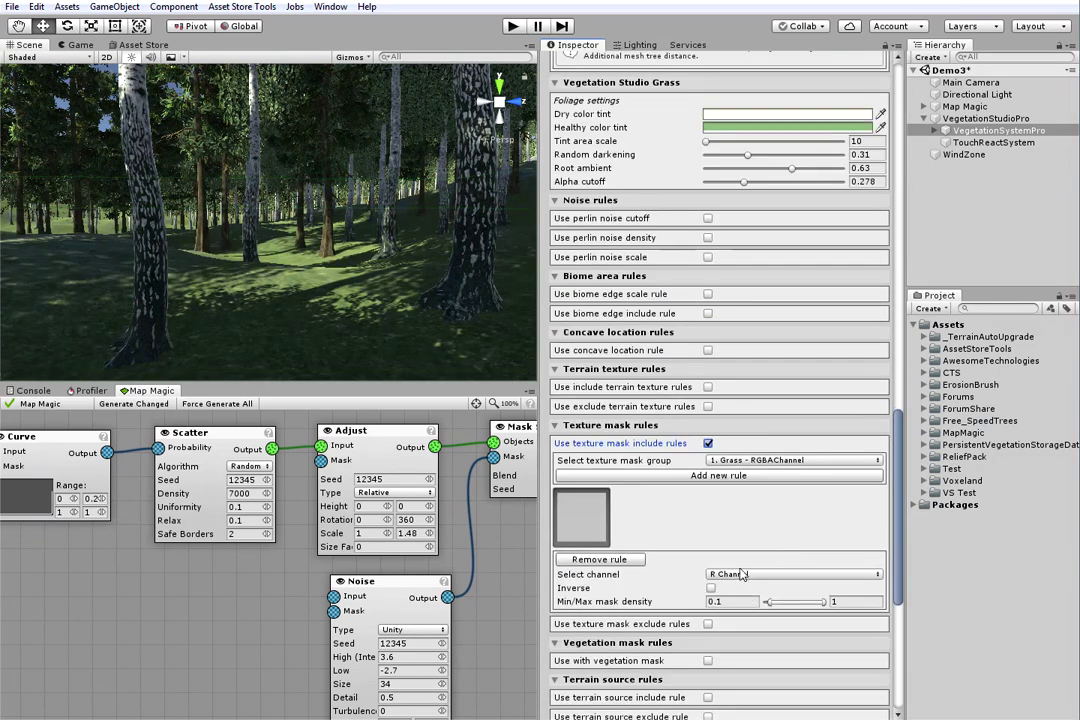
{"action": "left_click", "coordinate": [752, 461]}
{"action": "left_click", "coordinate": [751, 480]}
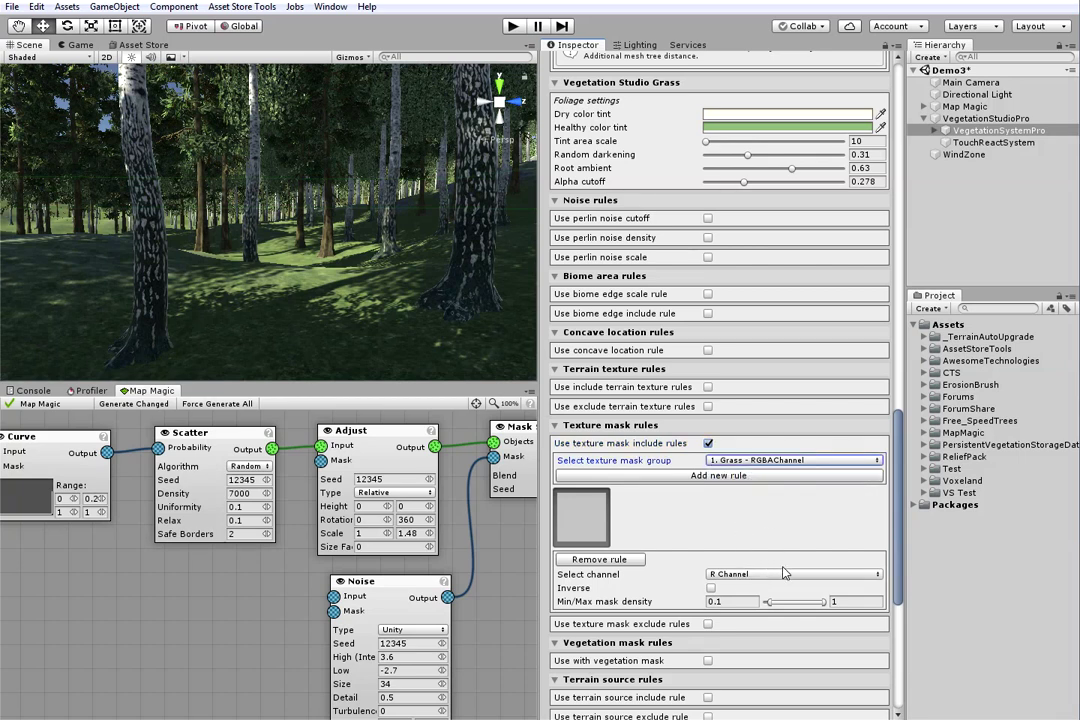
{"action": "left_click", "coordinate": [785, 573]}
{"action": "left_click", "coordinate": [760, 580]}
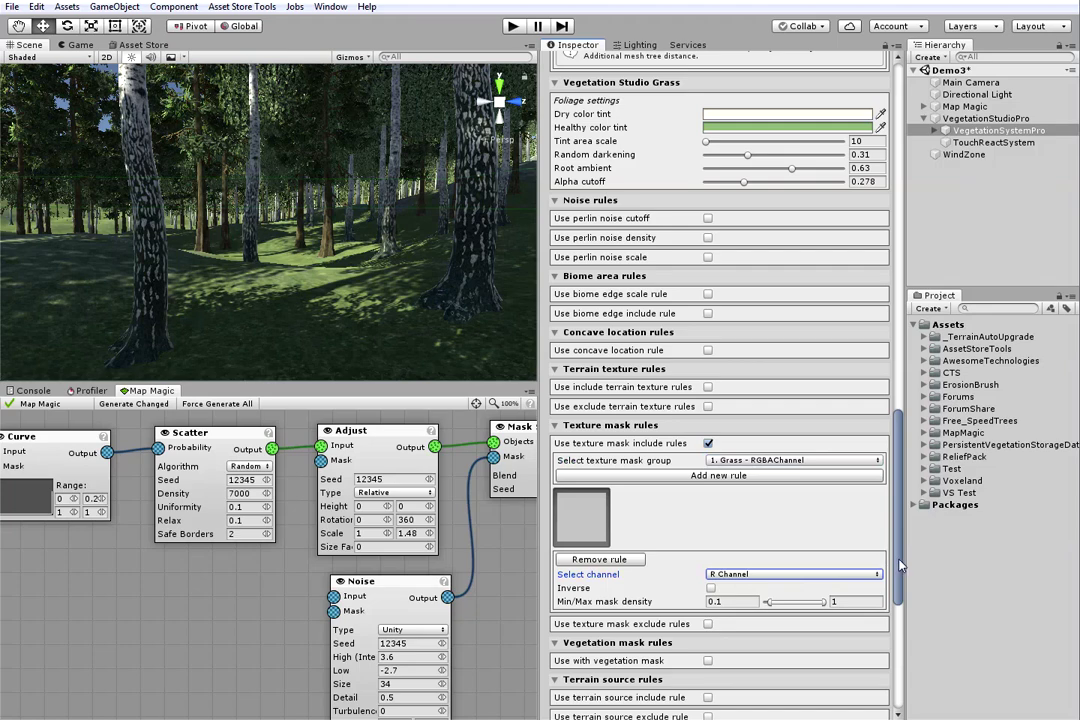
Add a texture mask include rule to the Nettle item, using the Grass mask group and the G Channel
{"action": "left_click_drag", "start_coordinate": [898, 566], "coordinate": [898, 258]}
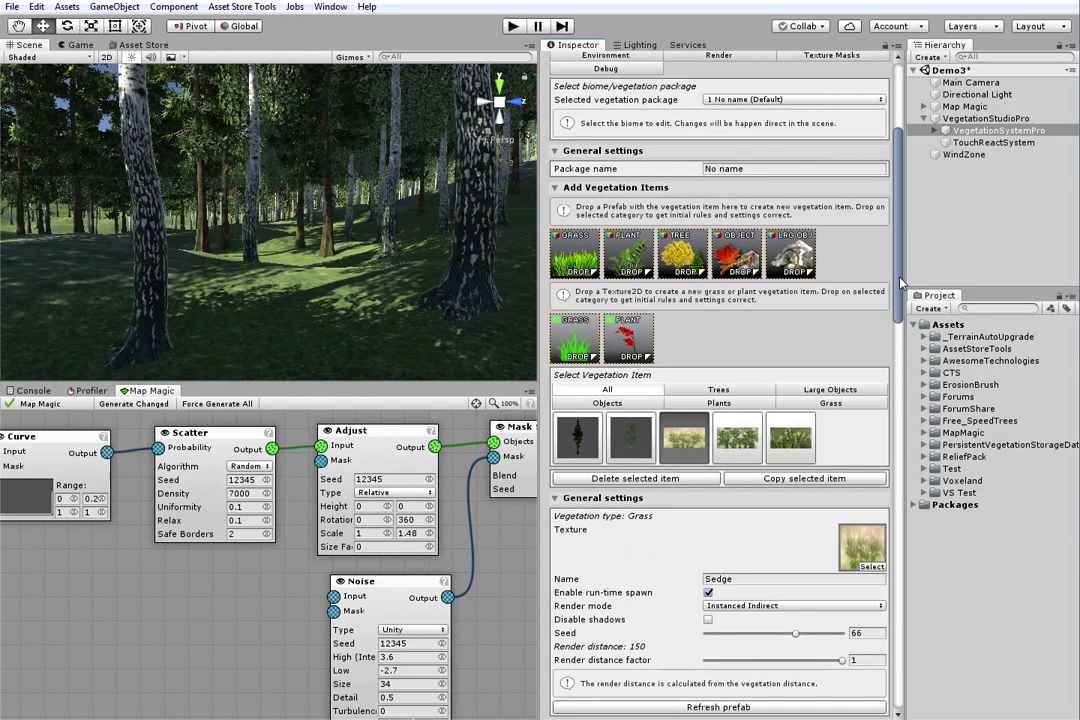
{"action": "left_click", "coordinate": [790, 438]}
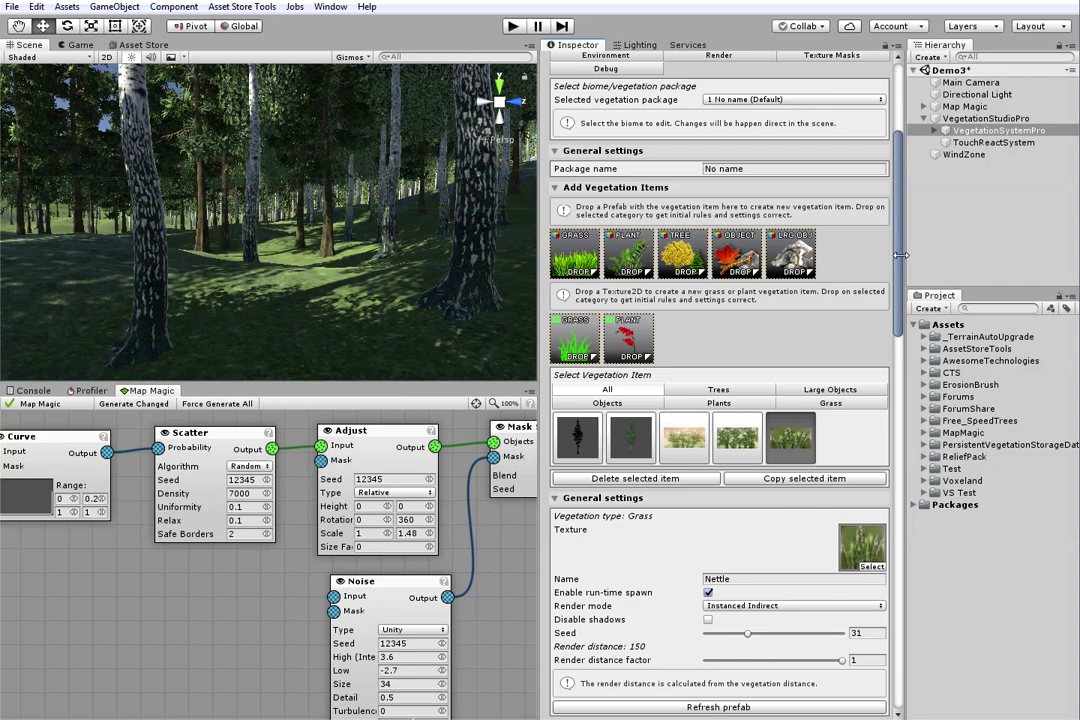
{"action": "left_click_drag", "start_coordinate": [900, 262], "coordinate": [896, 549]}
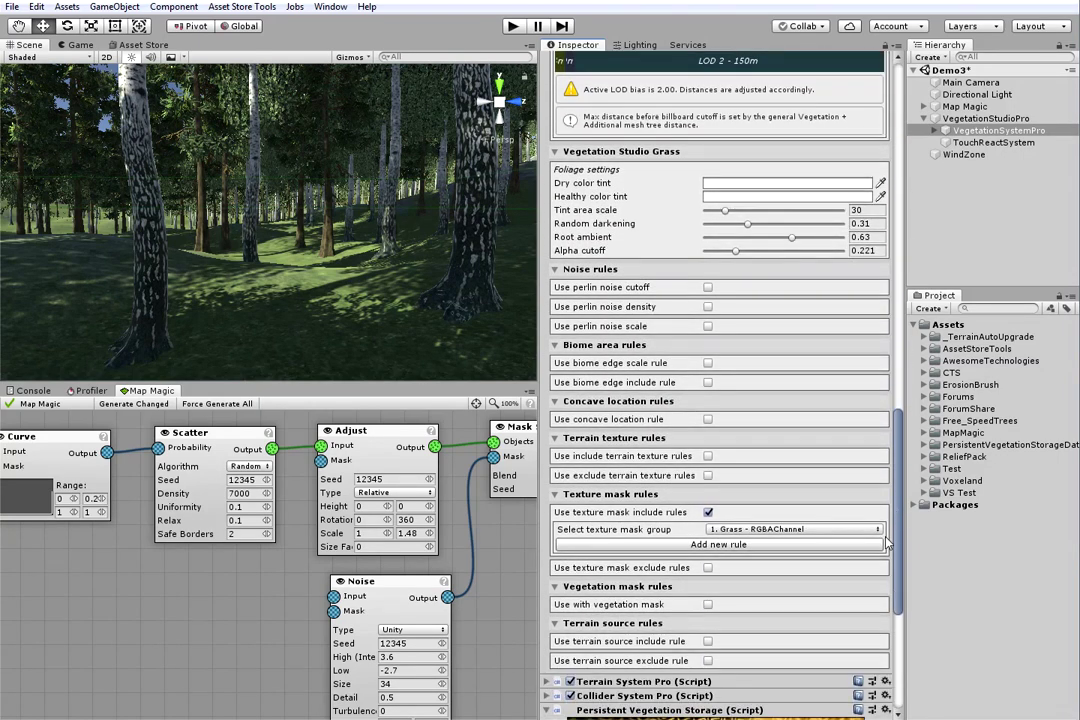
{"action": "left_click", "coordinate": [770, 533]}
{"action": "left_click", "coordinate": [754, 546]}
{"action": "left_click", "coordinate": [752, 546]}
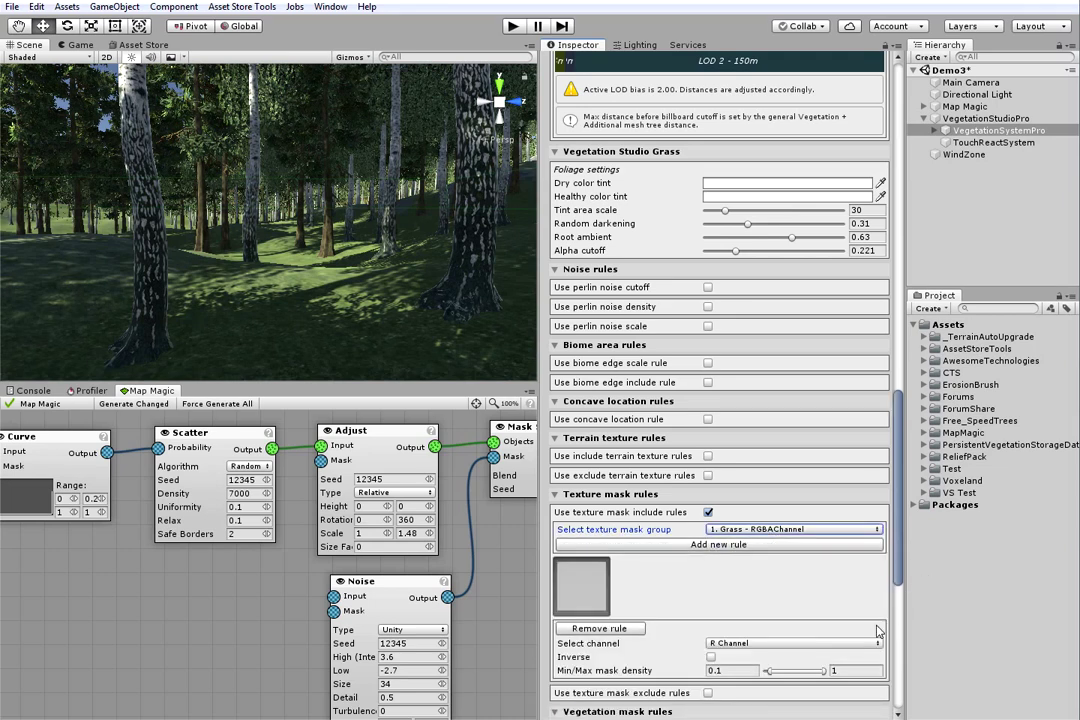
{"action": "left_click", "coordinate": [762, 643]}
{"action": "left_click", "coordinate": [772, 677]}
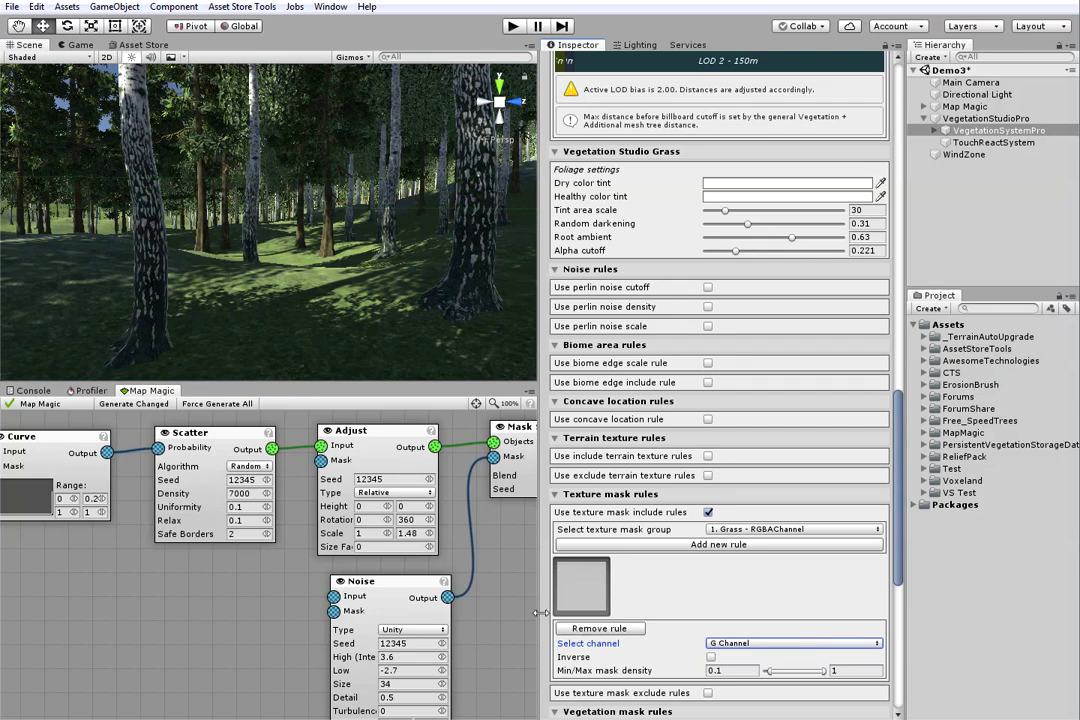
Create a group enclosing the nodes from Curve to VS Pro Objects, including Noise, and move it higher in the Map Magic graph
{"action": "left_click_drag", "start_coordinate": [541, 612], "coordinate": [712, 632]}
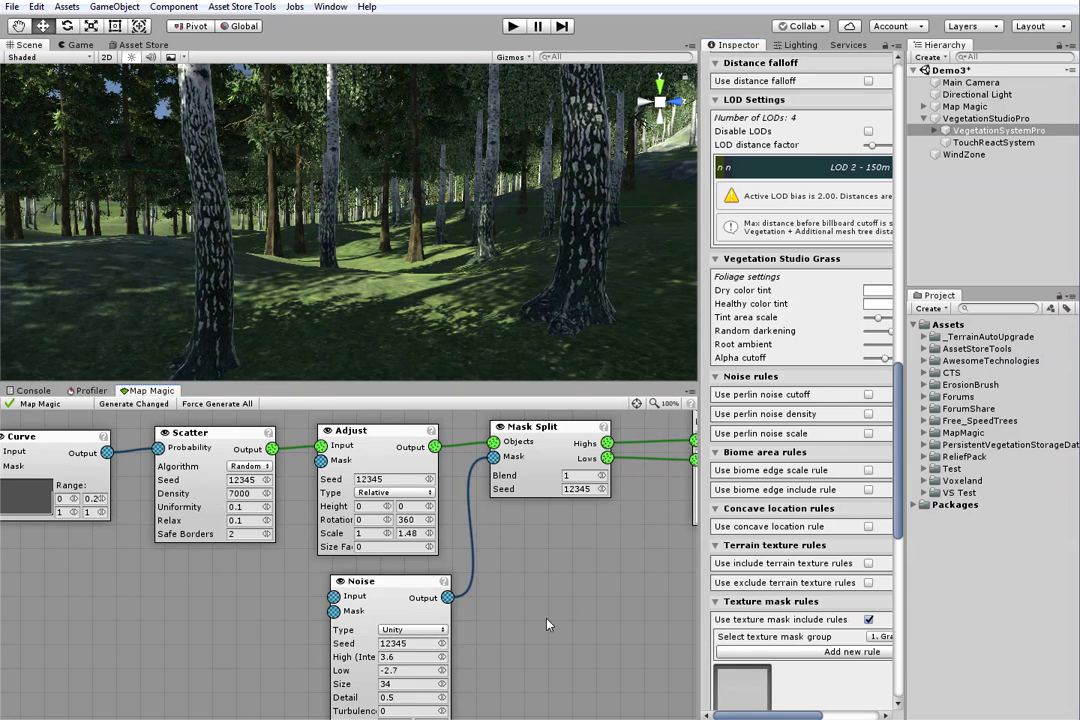
{"action": "middle_click_drag", "start_coordinate": [549, 619], "coordinate": [535, 622]}
{"action": "scroll", "coordinate": [535, 628], "scroll_direction": "down", "scroll_amount": 5}
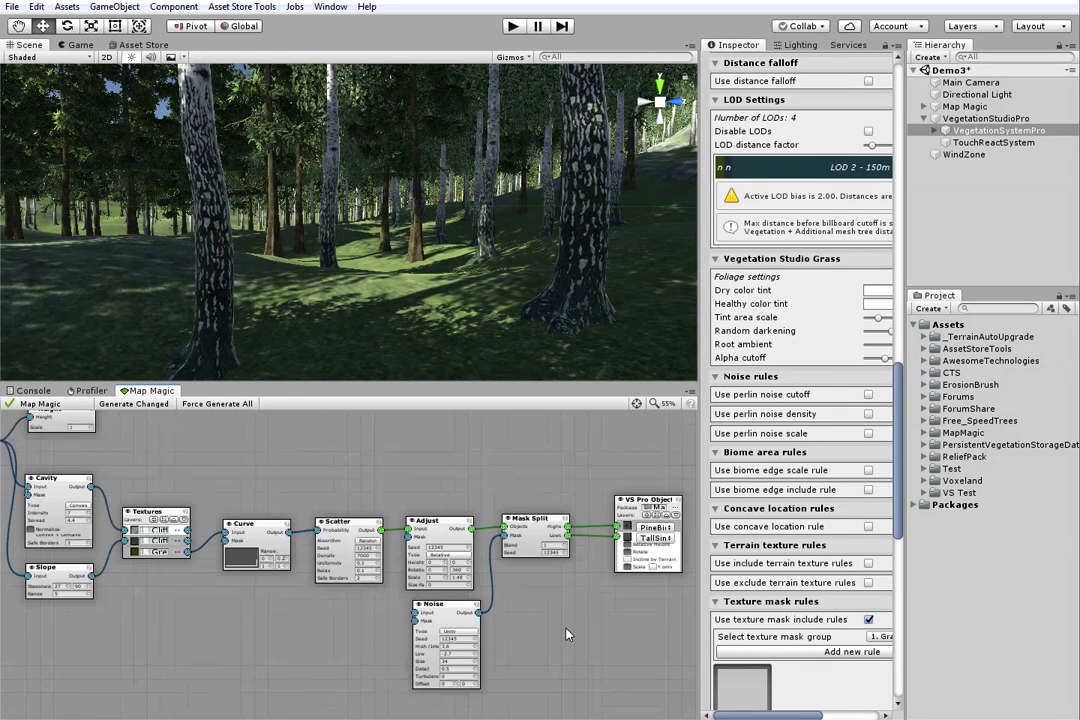
{"action": "right_click", "coordinate": [137, 438]}
{"action": "mouse_move", "coordinate": [165, 433]}
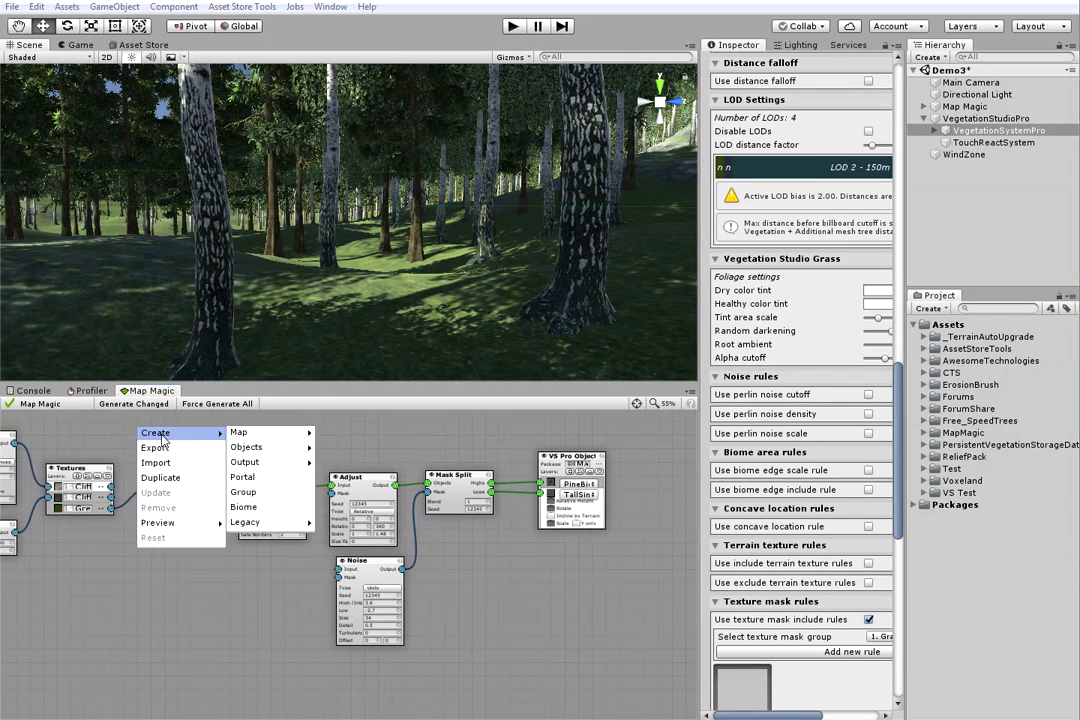
{"action": "left_click", "coordinate": [274, 493]}
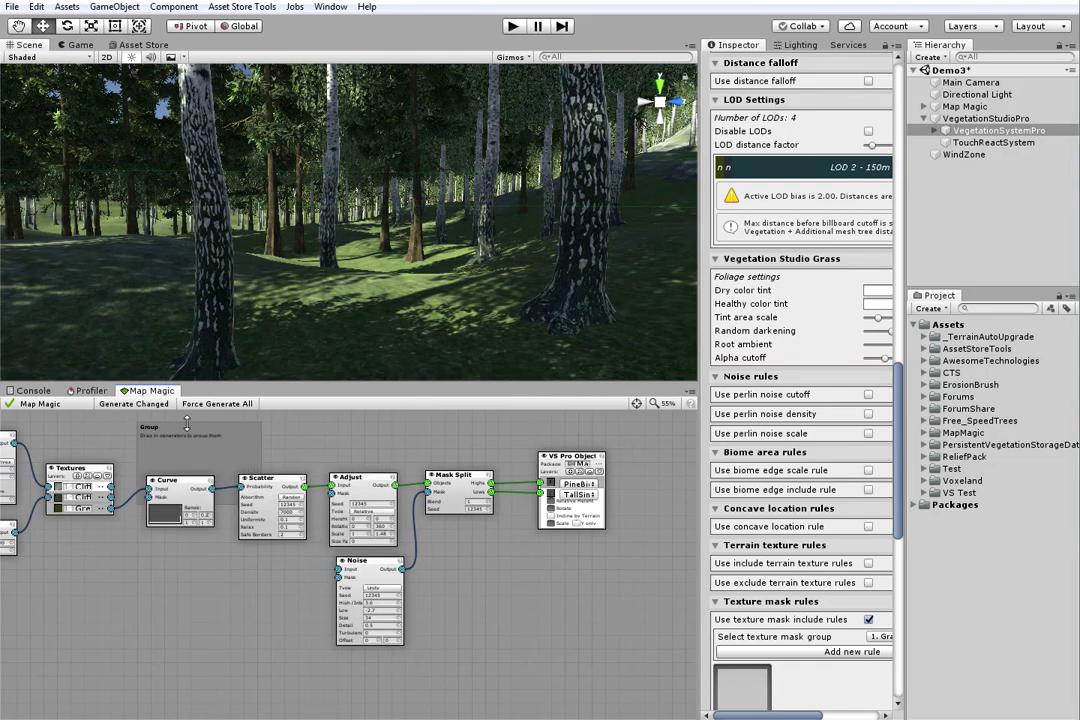
{"action": "key", "text": "BackSpace"}
{"action": "left_click_drag", "start_coordinate": [260, 454], "coordinate": [621, 670]}
{"action": "left_click_drag", "start_coordinate": [171, 663], "coordinate": [225, 463]}
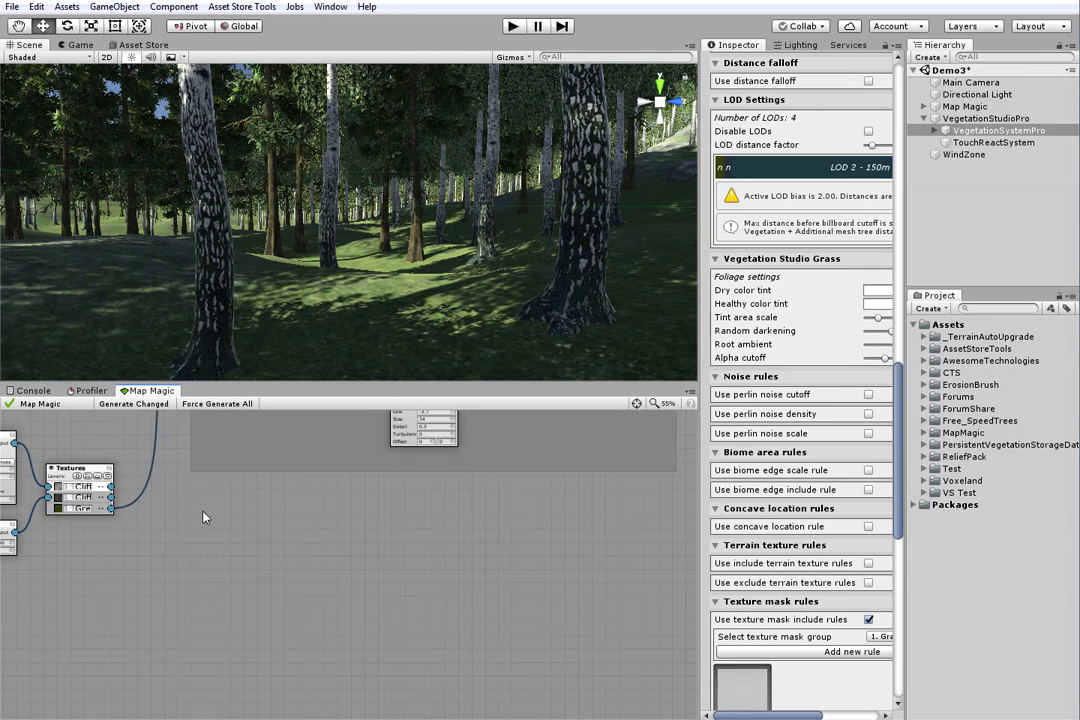
Create a VS Pro Maps output node beside the Textures node and assign the MapMagicTest vegetation package to it
{"action": "scroll", "coordinate": [195, 540], "scroll_direction": "up", "scroll_amount": 5}
{"action": "right_click", "coordinate": [249, 503]}
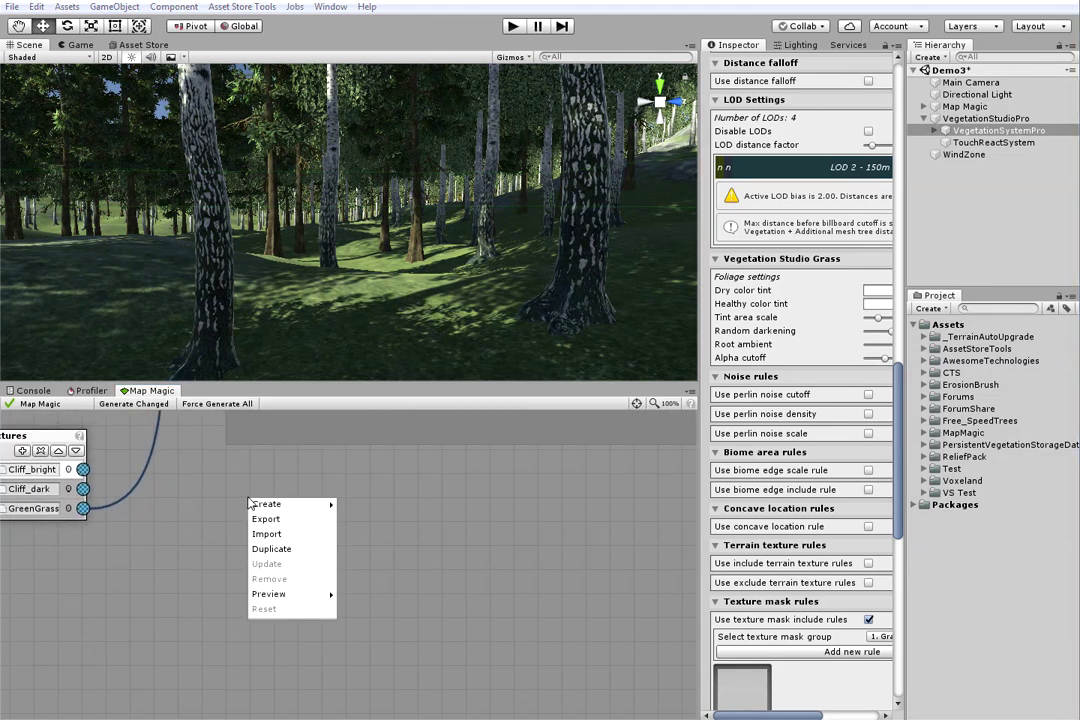
{"action": "mouse_move", "coordinate": [262, 504]}
{"action": "mouse_move", "coordinate": [376, 541]}
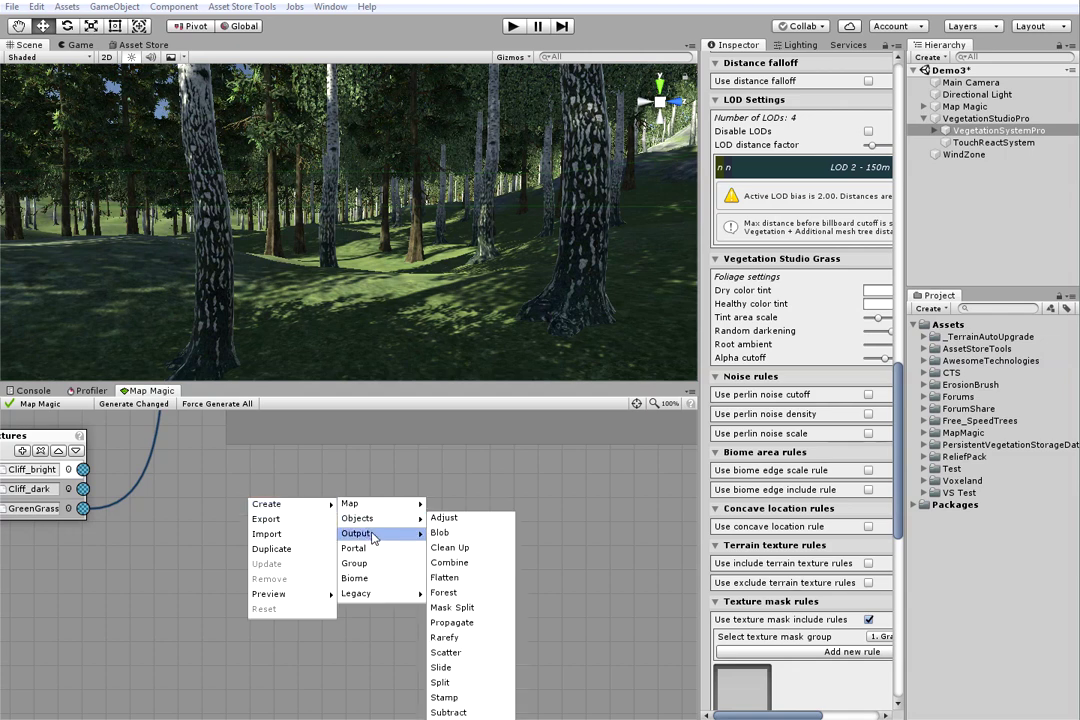
{"action": "left_click", "coordinate": [447, 579]}
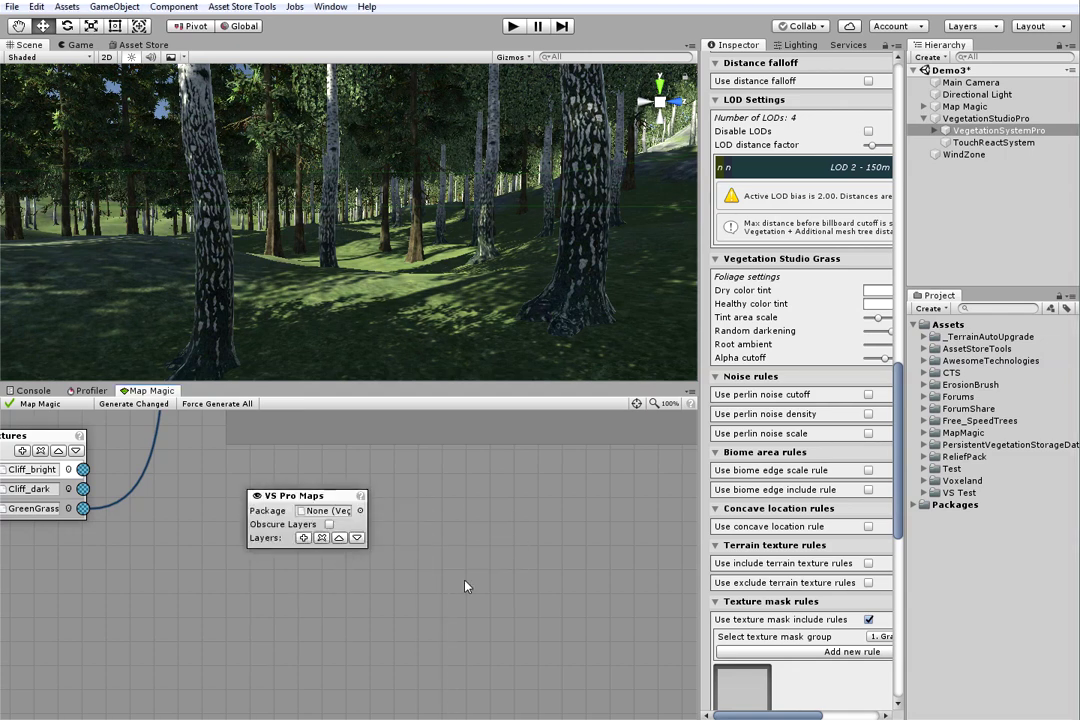
{"action": "left_click", "coordinate": [360, 511]}
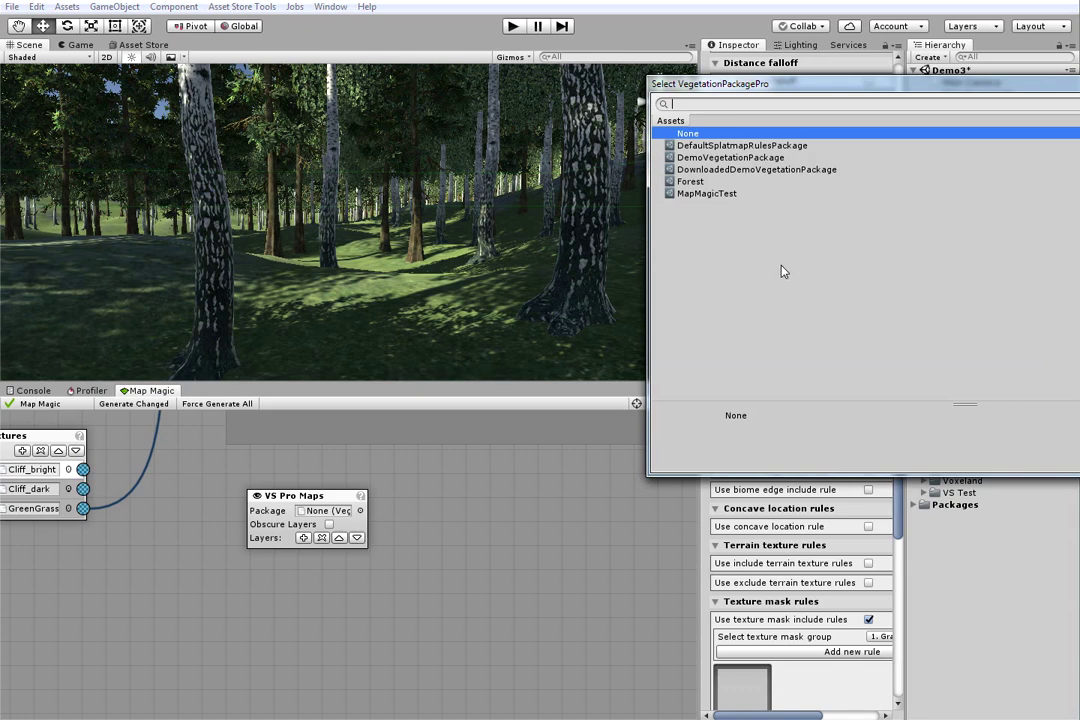
{"action": "double_click", "coordinate": [686, 193]}
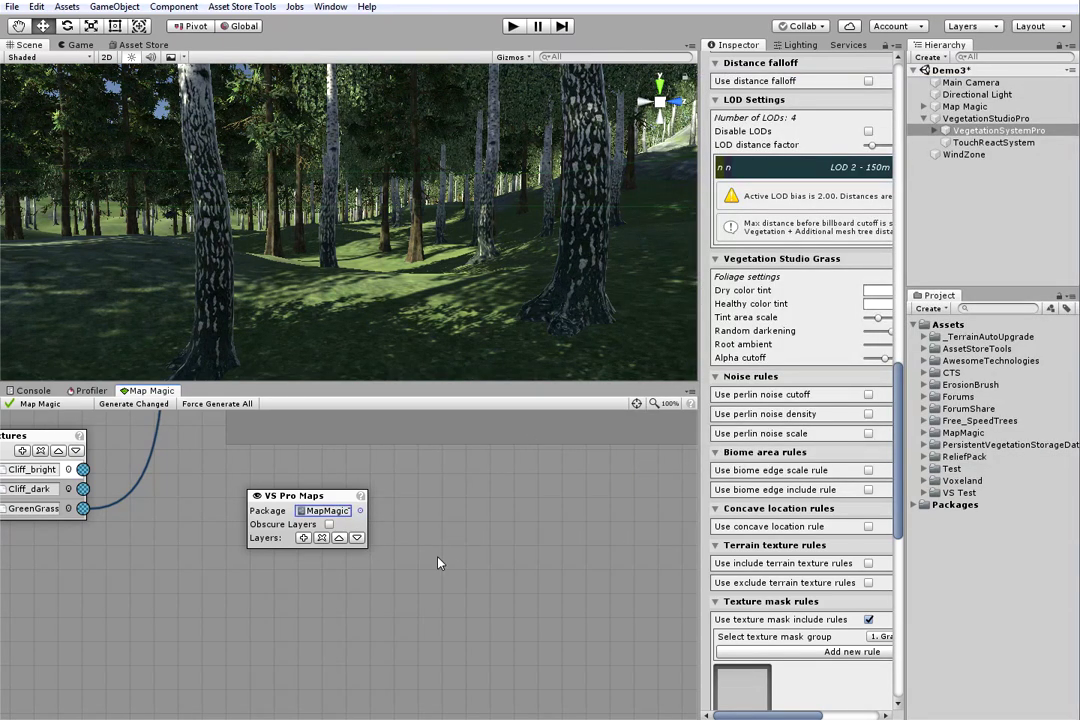
Add a Sedge layer using the Grass mask group's Red channel to VS Pro Maps and feed it from the GreenGrass texture output
{"action": "middle_click_drag", "start_coordinate": [437, 563], "coordinate": [522, 591]}
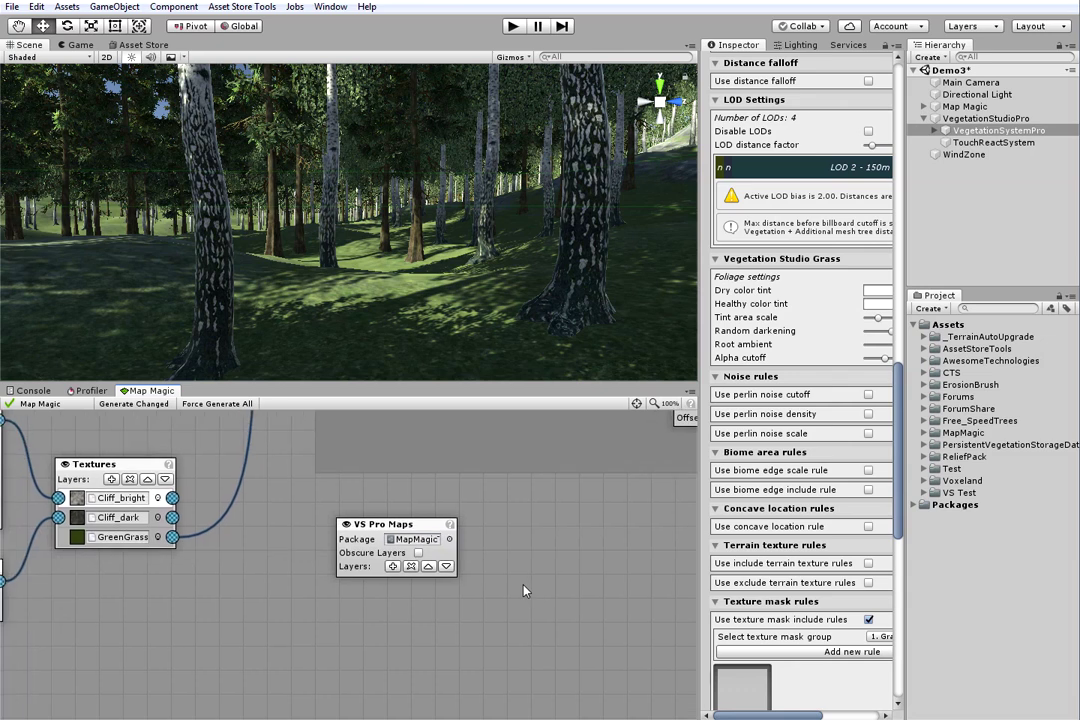
{"action": "left_click", "coordinate": [393, 566]}
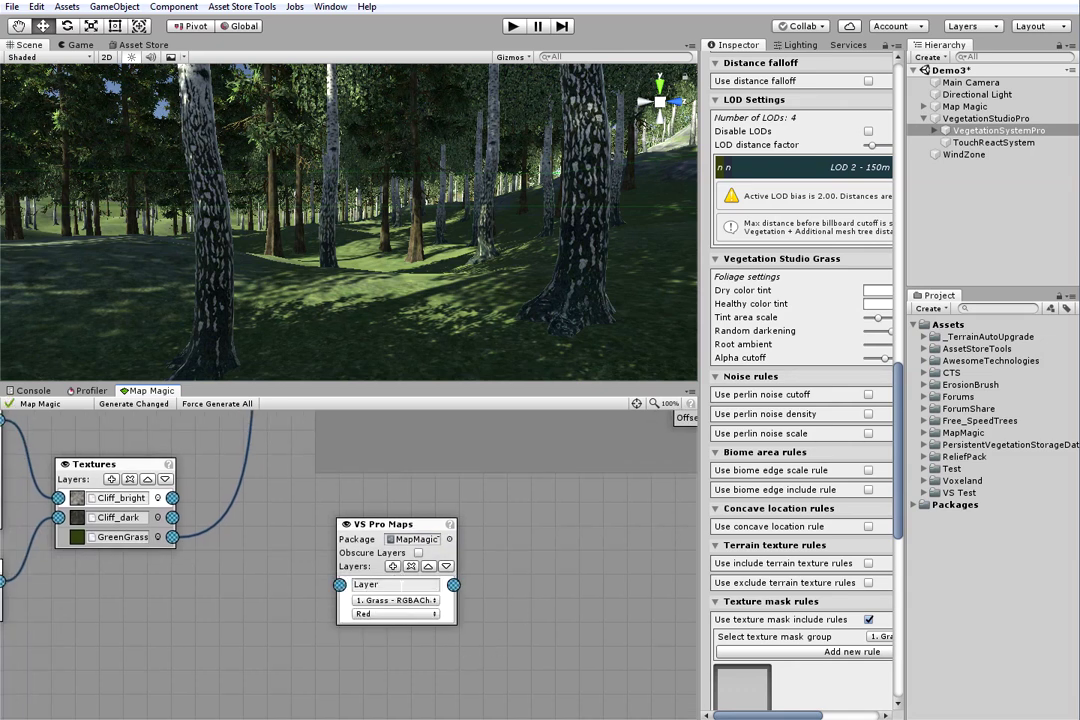
{"action": "left_click", "coordinate": [402, 585]}
{"action": "type", "text": "Sedge"}
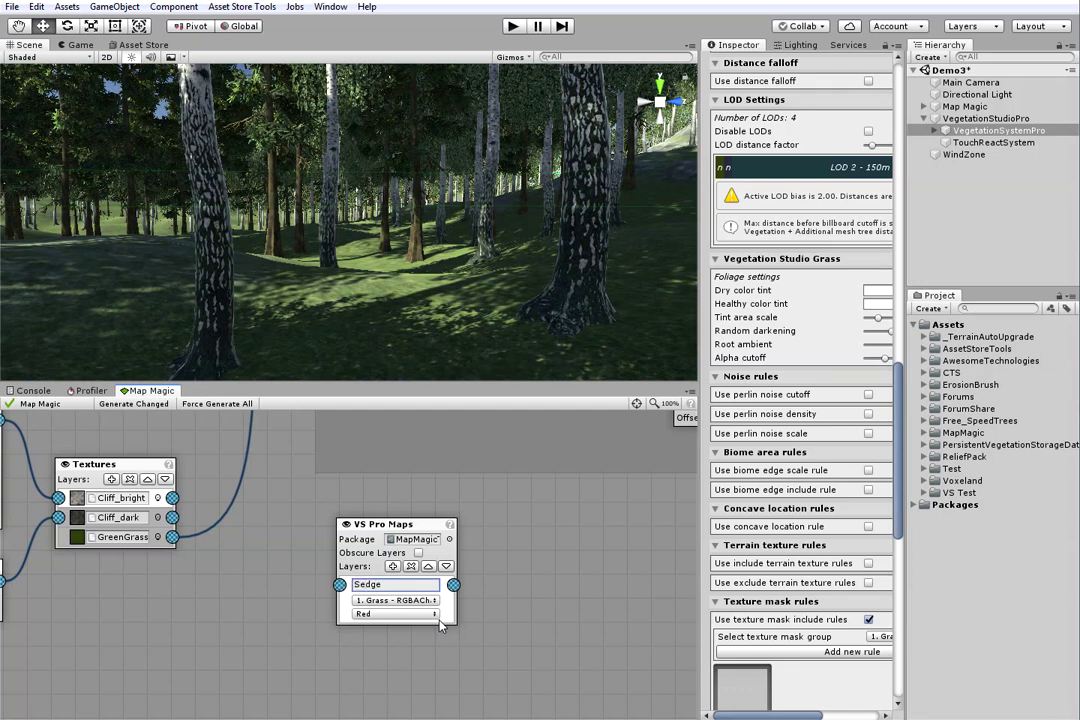
{"action": "left_click", "coordinate": [373, 600]}
{"action": "left_click", "coordinate": [378, 612]}
{"action": "left_click_drag", "start_coordinate": [340, 584], "coordinate": [172, 537]}
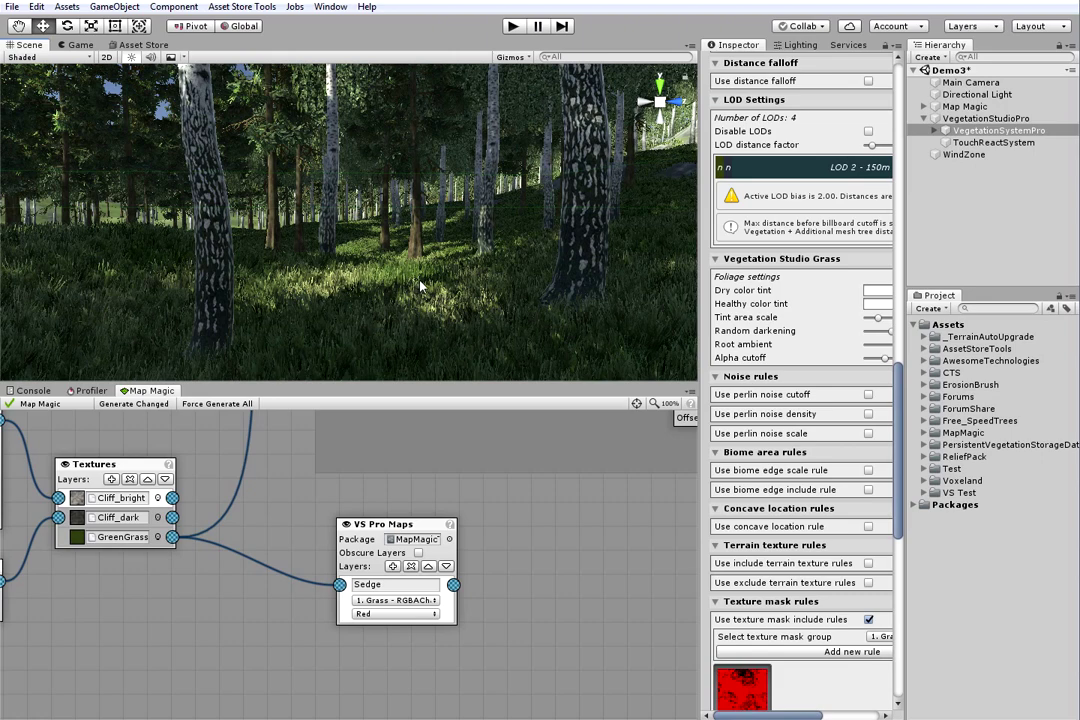
Set the tree Scatter node's density to 4000
{"action": "middle_click_drag", "start_coordinate": [228, 564], "coordinate": [262, 675]}
{"action": "middle_click_drag", "start_coordinate": [450, 470], "coordinate": [243, 612]}
{"action": "scroll", "coordinate": [337, 593], "scroll_direction": "down", "scroll_amount": 1}
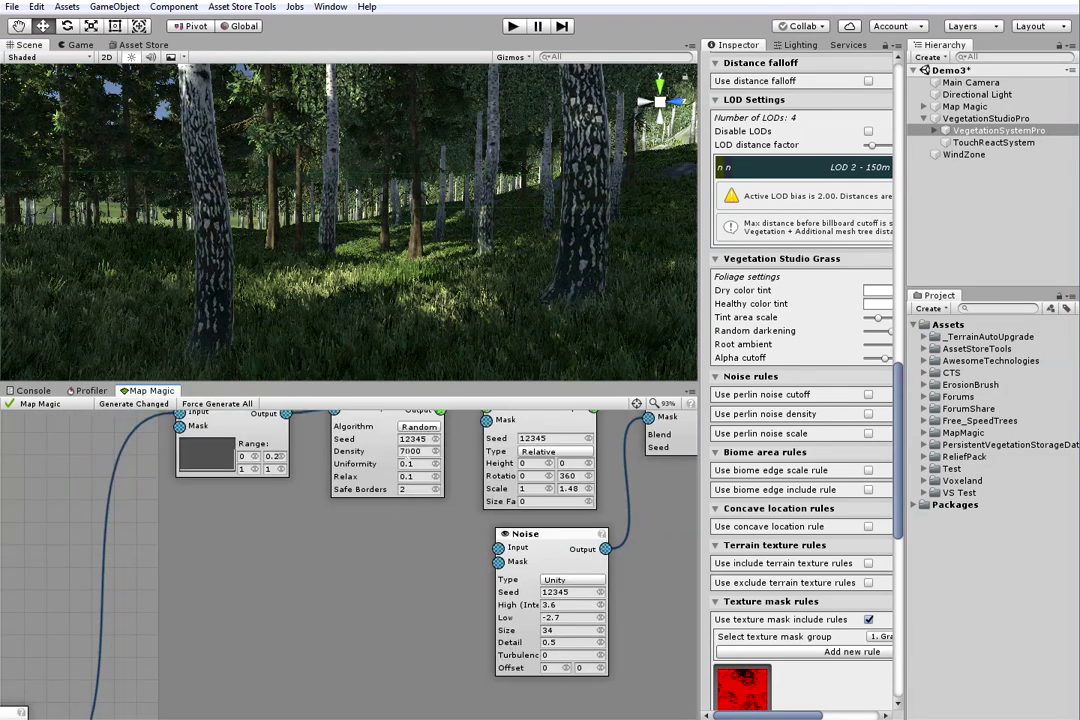
{"action": "left_click", "coordinate": [412, 451]}
{"action": "type", "text": "4000"}
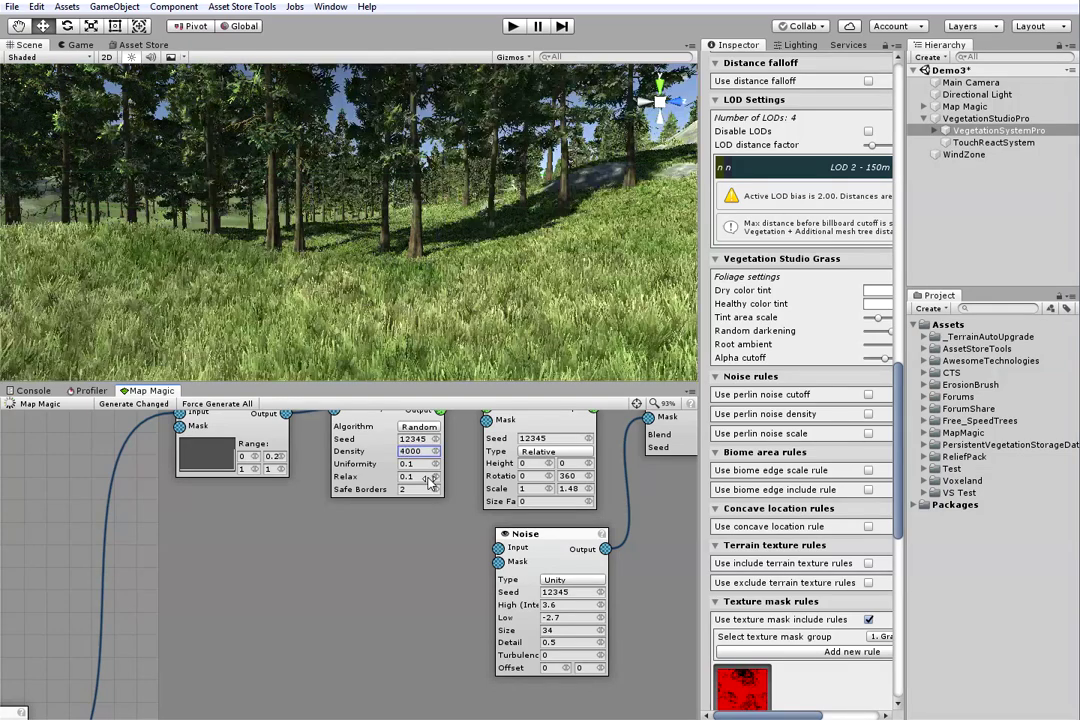
Examine the sedge grass under the trees and around the rocky slopes from several viewpoints in the scene
{"action": "right_click_drag", "start_coordinate": [419, 260], "coordinate": [430, 262]}
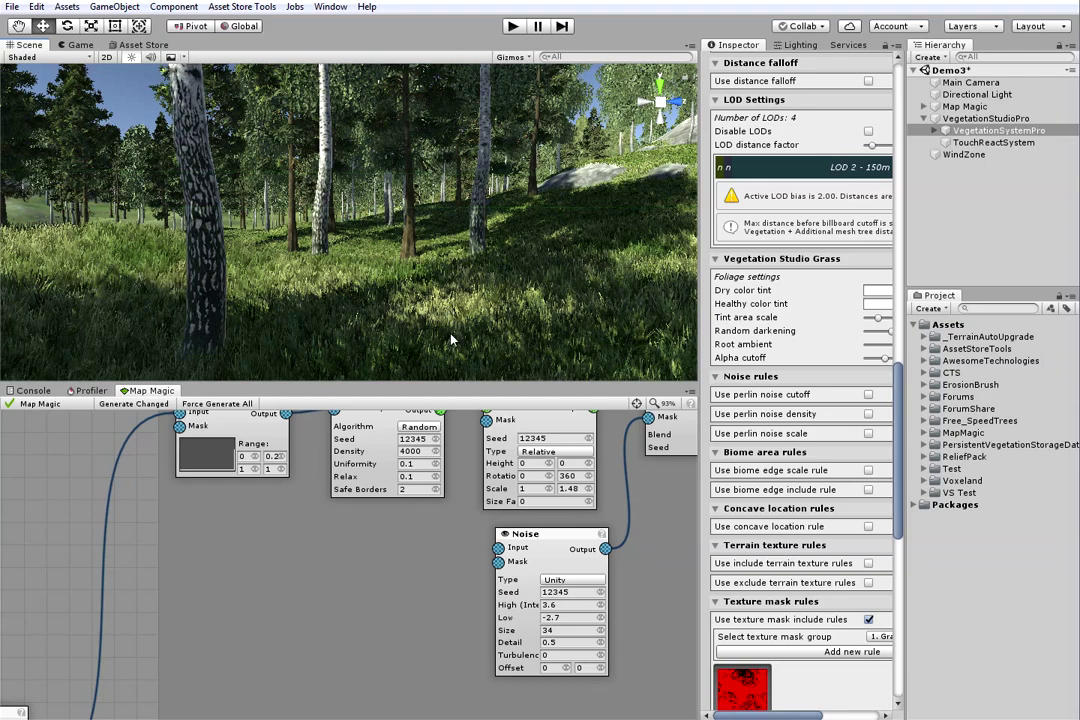
{"action": "middle_click_drag", "start_coordinate": [278, 659], "coordinate": [388, 424]}
{"action": "right_click_drag", "start_coordinate": [425, 305], "coordinate": [428, 220]}
{"action": "mouse_move", "coordinate": [430, 221]}
{"action": "middle_mouse_down"}
{"action": "mouse_move", "coordinate": [430, 207]}
{"action": "mouse_move", "coordinate": [437, 244]}
{"action": "middle_mouse_up"}
{"action": "right_click_drag", "start_coordinate": [437, 244], "coordinate": [489, 240]}
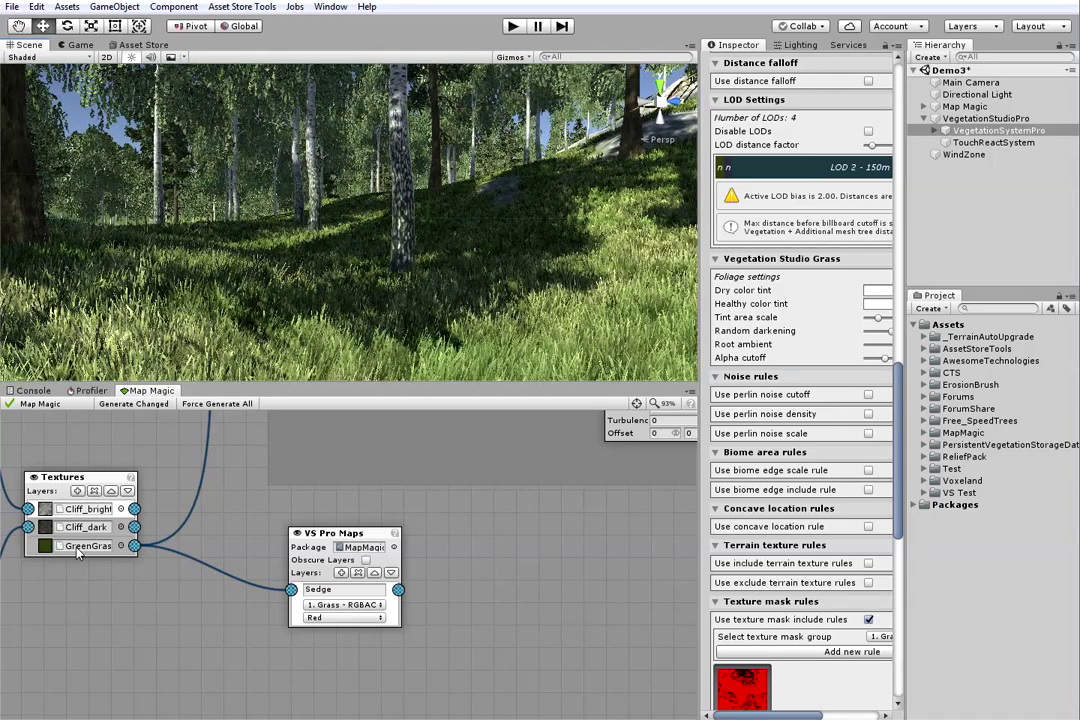
{"action": "right_click_drag", "start_coordinate": [367, 230], "coordinate": [600, 213]}
{"action": "key", "text": "w"}
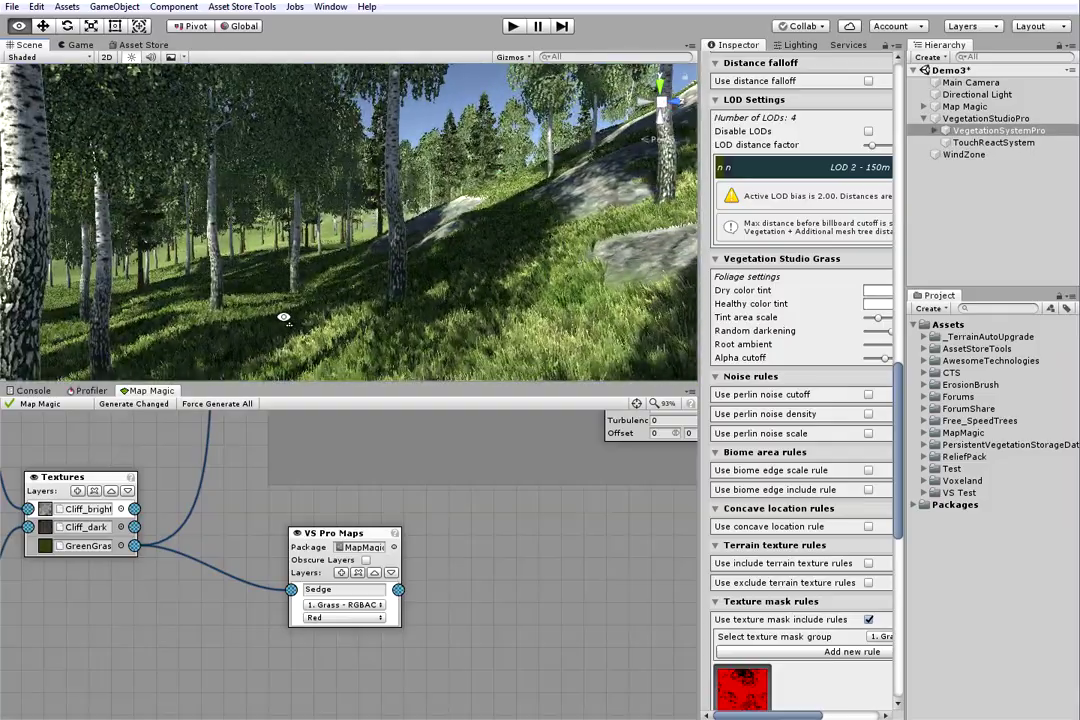
{"action": "right_click_drag", "start_coordinate": [968, 340], "coordinate": [262, 156]}
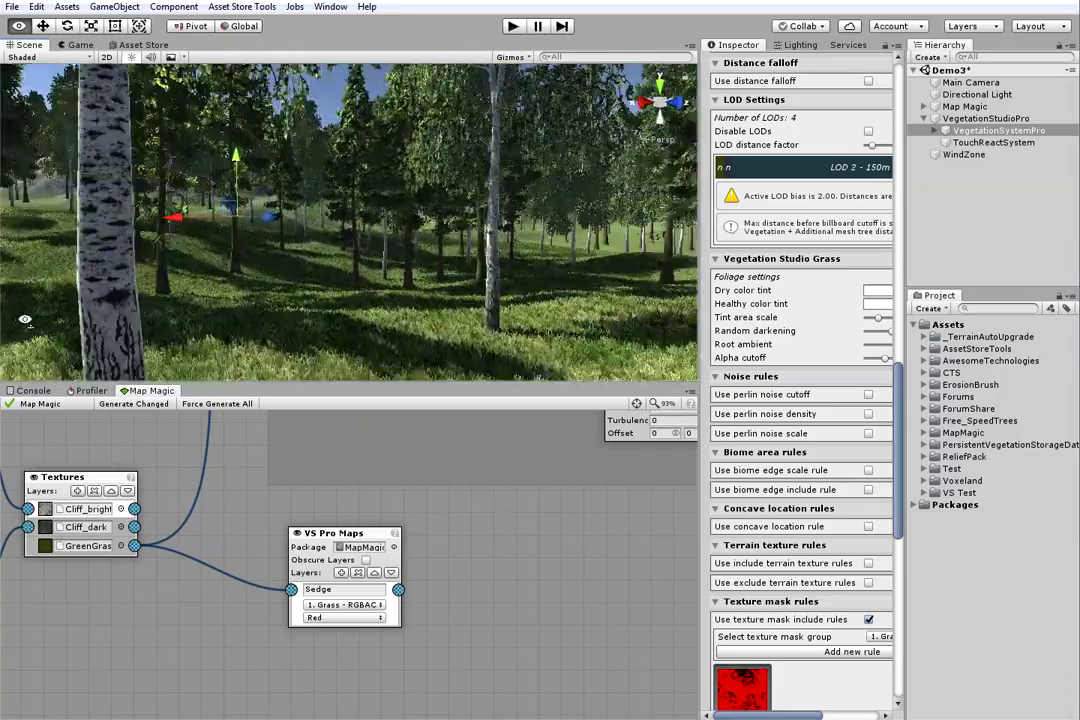
{"action": "right_click_drag", "start_coordinate": [44, 320], "coordinate": [229, 314]}
{"action": "key", "text": "q"}
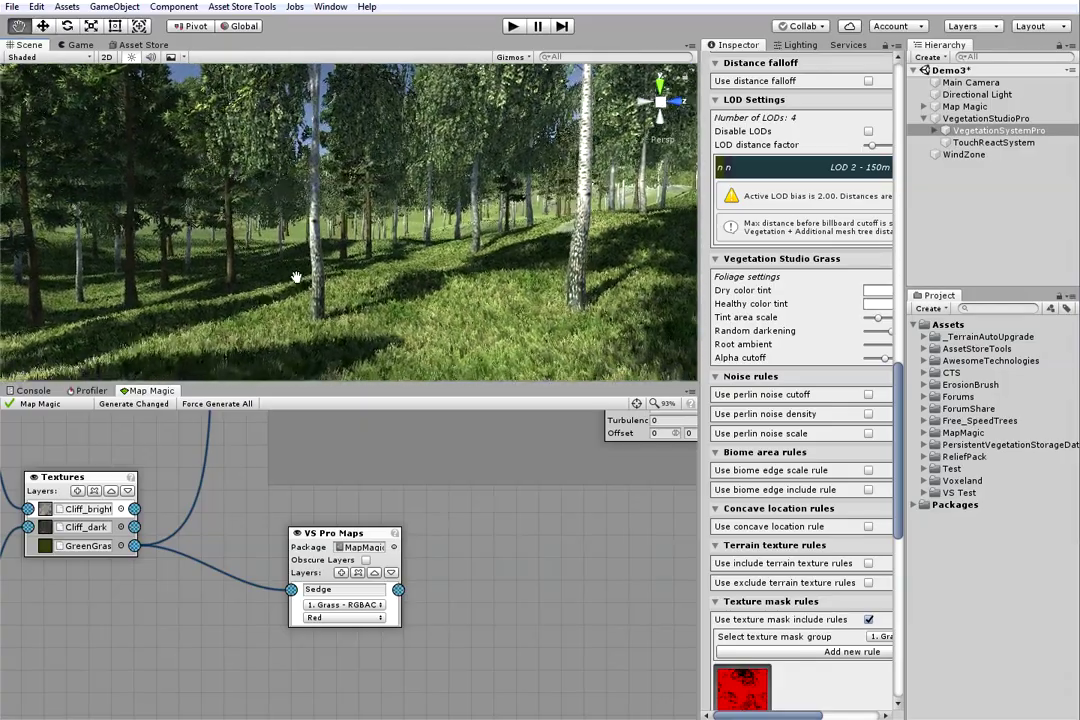
{"action": "middle_click_drag", "start_coordinate": [310, 271], "coordinate": [358, 256]}
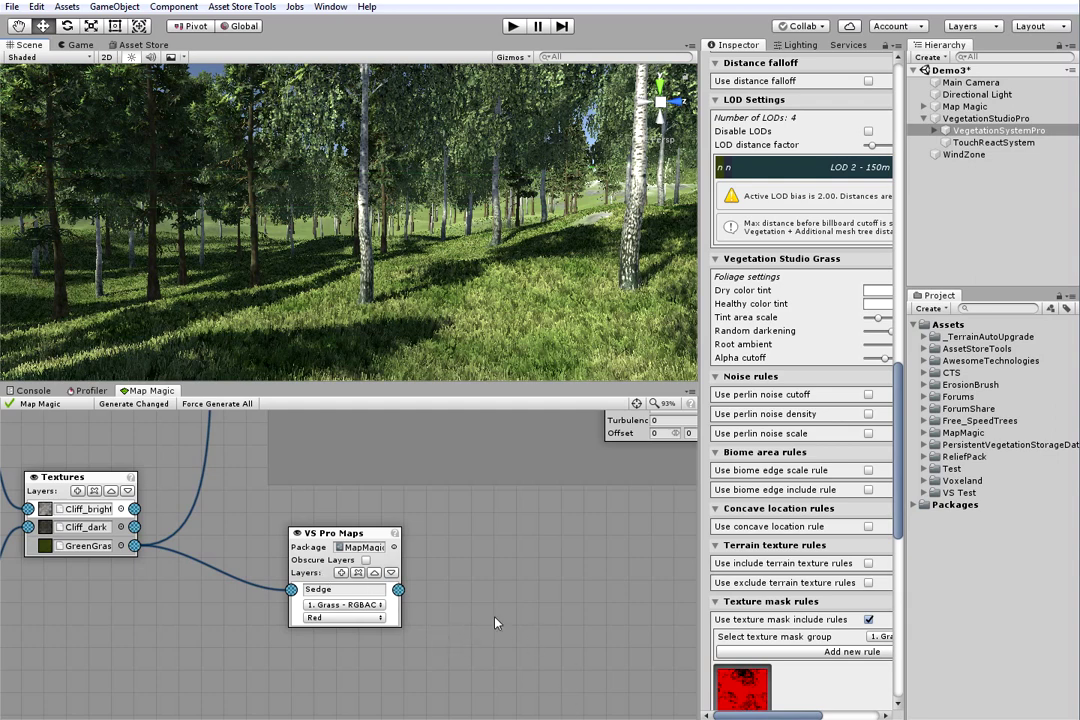
Add a Nettle layer below Sedge in the VS Pro Maps node and set its channel to Green
{"action": "middle_click_drag", "start_coordinate": [516, 615], "coordinate": [604, 585]}
{"action": "left_click", "coordinate": [429, 542]}
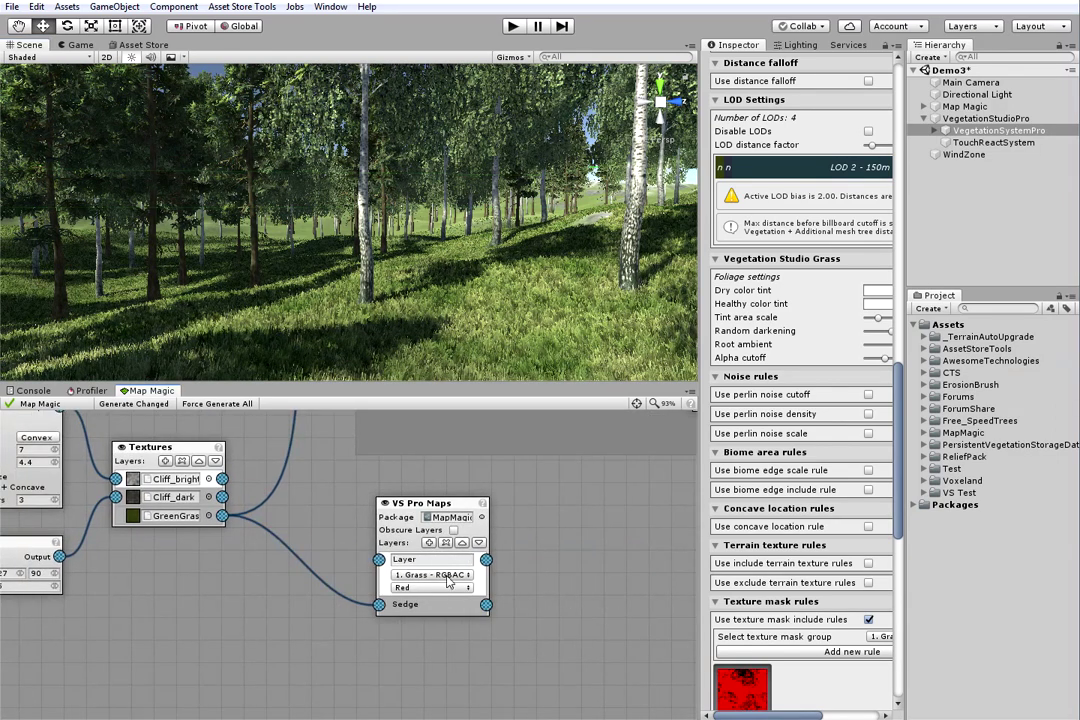
{"action": "left_click", "coordinate": [428, 559]}
{"action": "type", "text": "Nettle"}
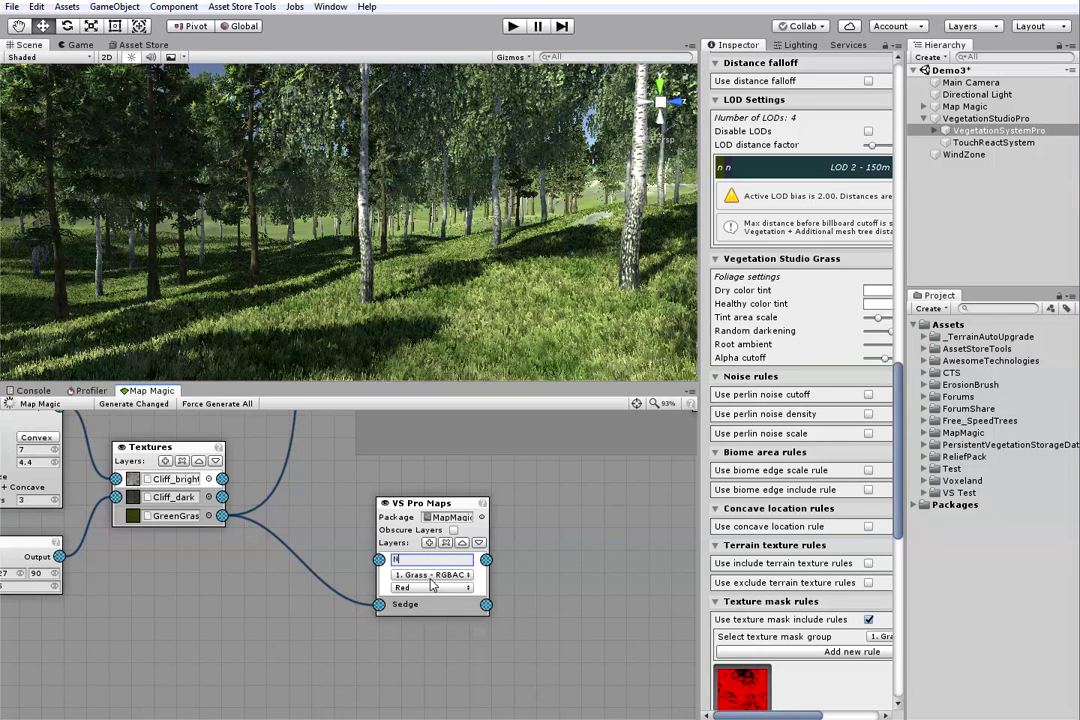
{"action": "left_click", "coordinate": [479, 543]}
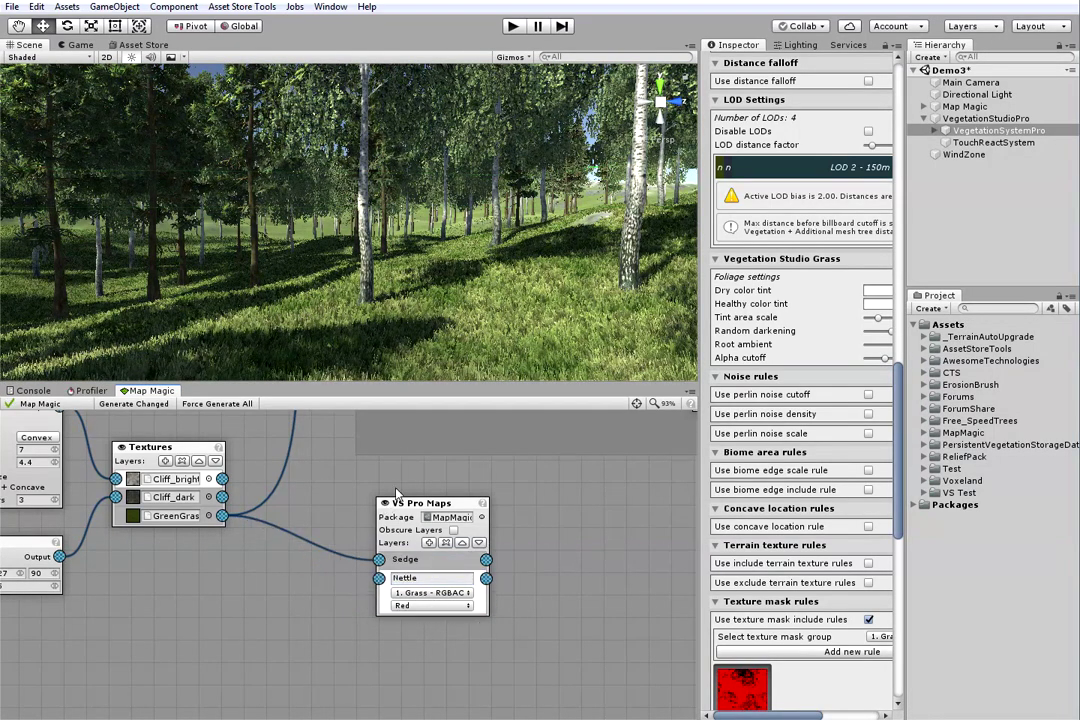
{"action": "left_click_drag", "start_coordinate": [415, 509], "coordinate": [504, 523]}
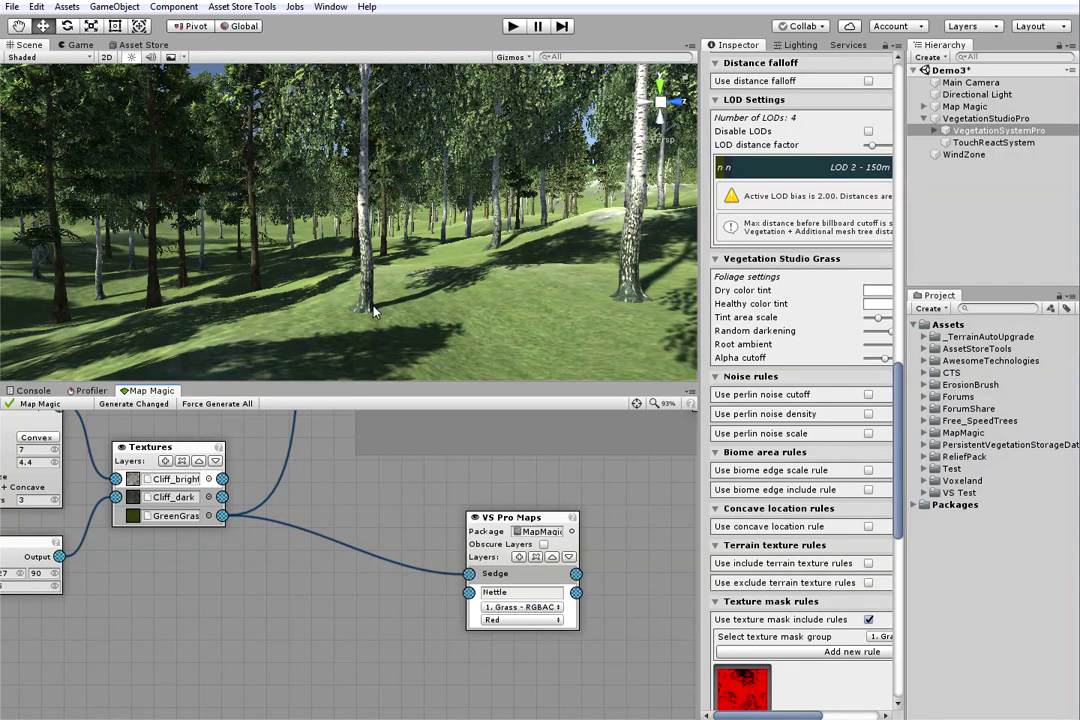
{"action": "mouse_move", "coordinate": [395, 312]}
{"action": "right_mouse_down"}
{"action": "mouse_move", "coordinate": [383, 304]}
{"action": "mouse_move", "coordinate": [397, 311]}
{"action": "right_mouse_up"}
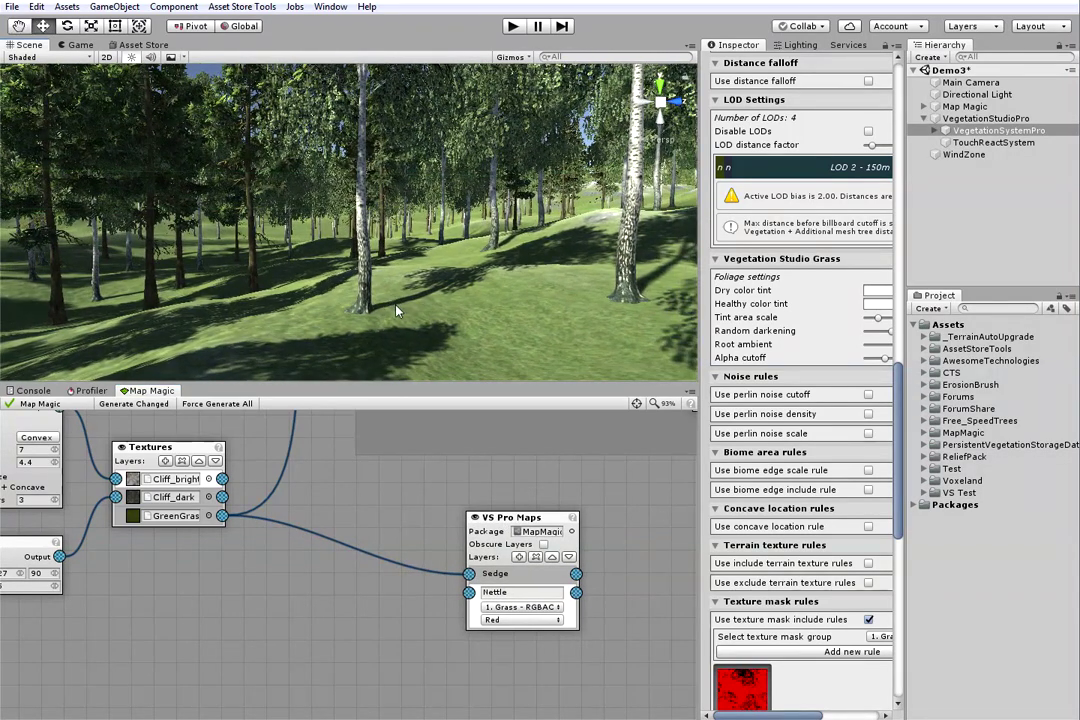
{"action": "left_click", "coordinate": [491, 620]}
{"action": "left_click", "coordinate": [508, 651]}
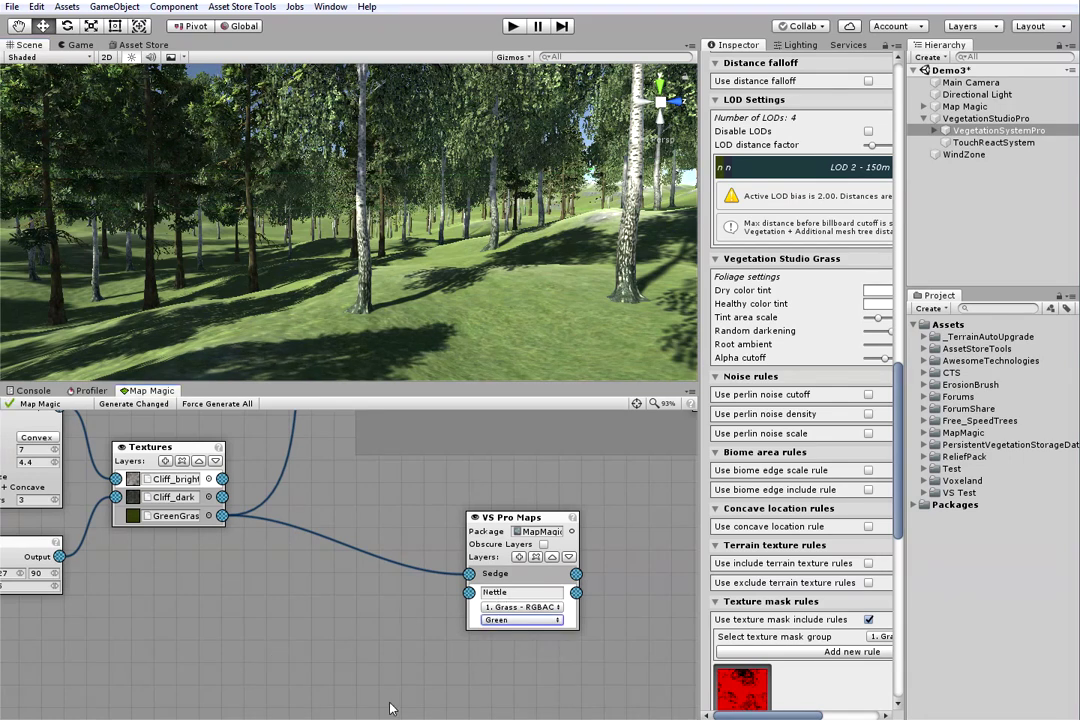
Create a Noise map node below the Textures node and connect its output to the Nettle layer input
{"action": "right_click_drag", "start_coordinate": [451, 292], "coordinate": [456, 298]}
{"action": "right_click", "coordinate": [295, 601]}
{"action": "mouse_move", "coordinate": [310, 602]}
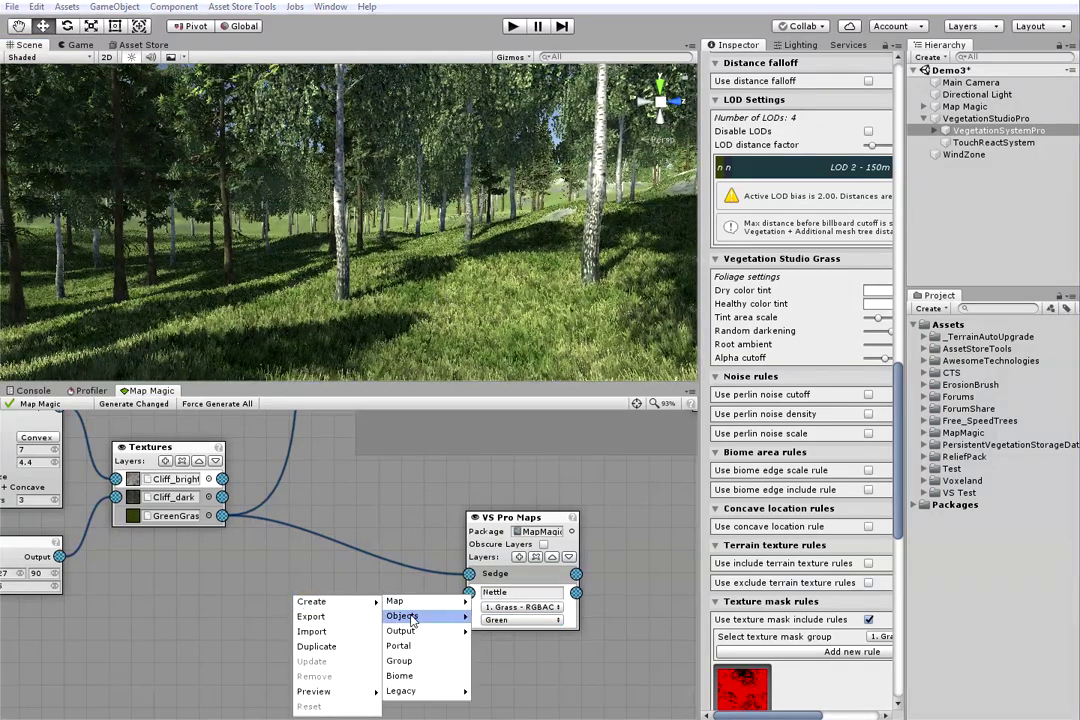
{"action": "mouse_move", "coordinate": [405, 602]}
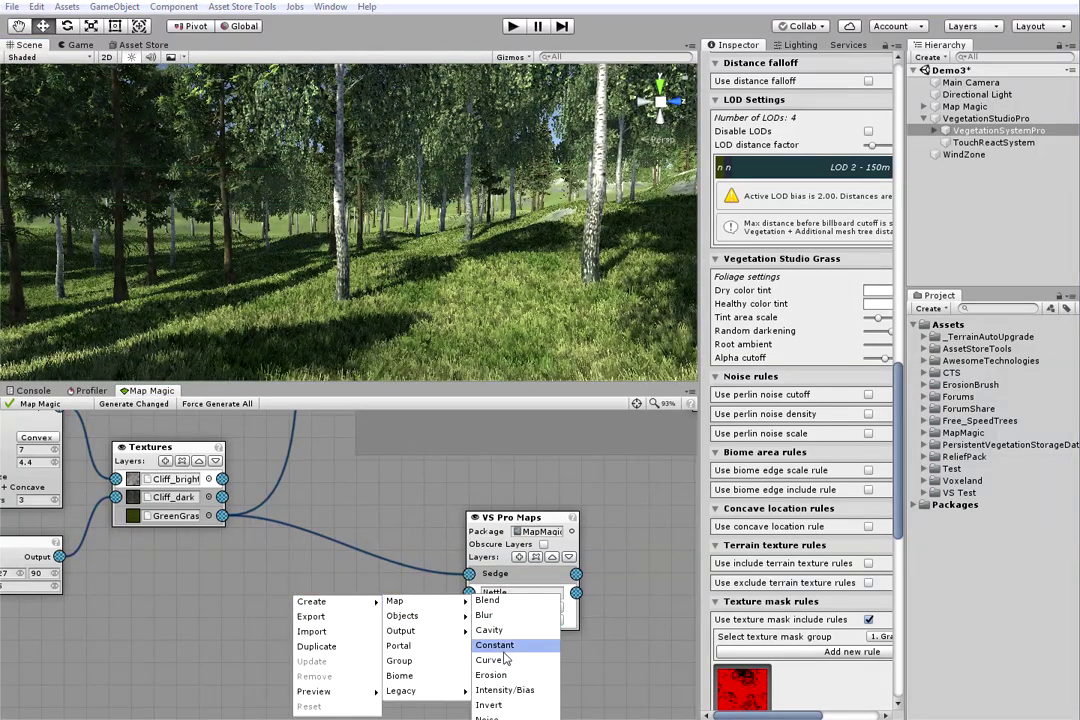
{"action": "left_click", "coordinate": [487, 716]}
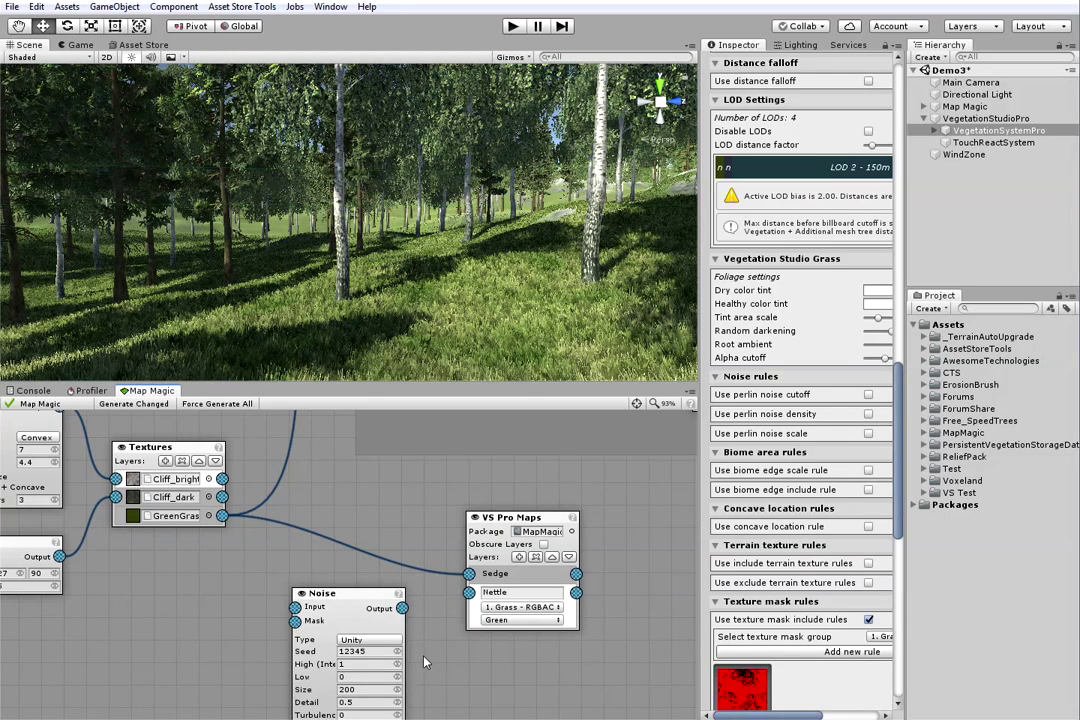
{"action": "middle_click_drag", "start_coordinate": [440, 668], "coordinate": [411, 633]}
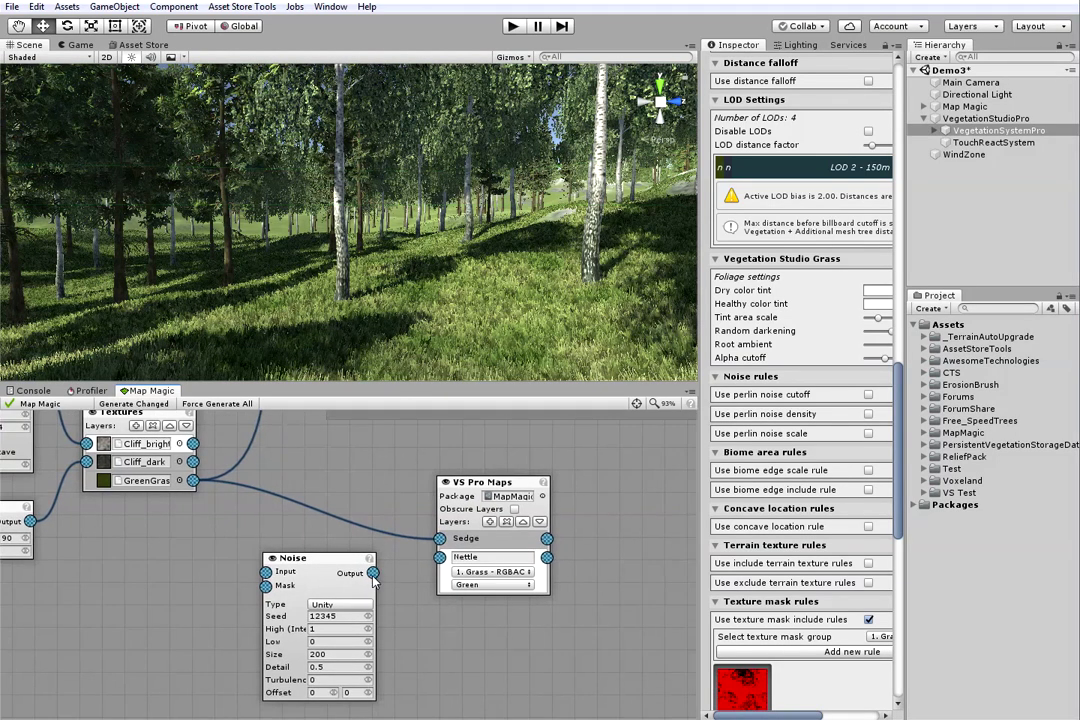
{"action": "left_click_drag", "start_coordinate": [372, 573], "coordinate": [444, 565]}
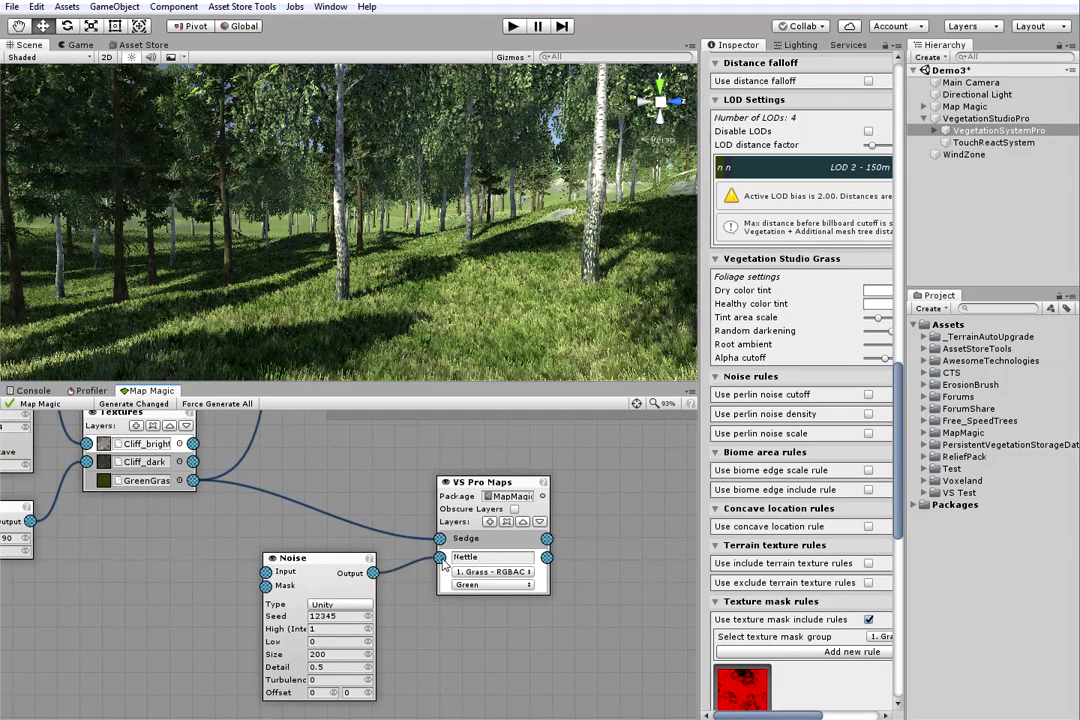
Set the new Noise node's size to 20, high intensity to 5 and low to -5
{"action": "left_click", "coordinate": [331, 655]}
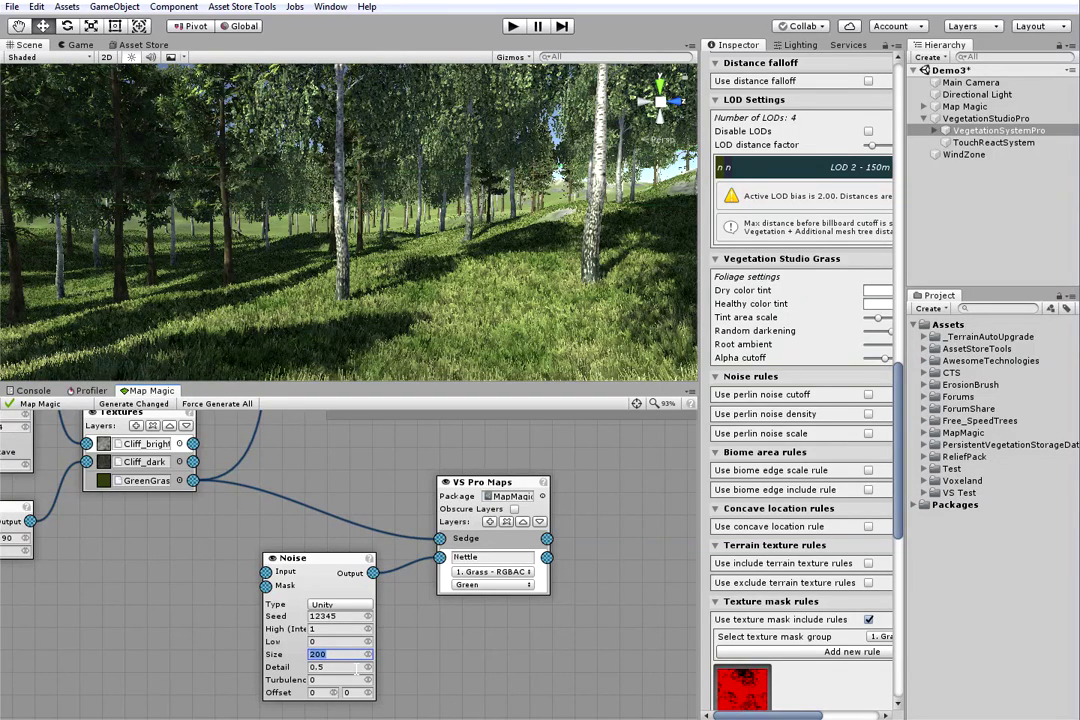
{"action": "type", "text": "20"}
{"action": "left_click", "coordinate": [326, 630]}
{"action": "type", "text": "5"}
{"action": "key", "text": "Tab"}
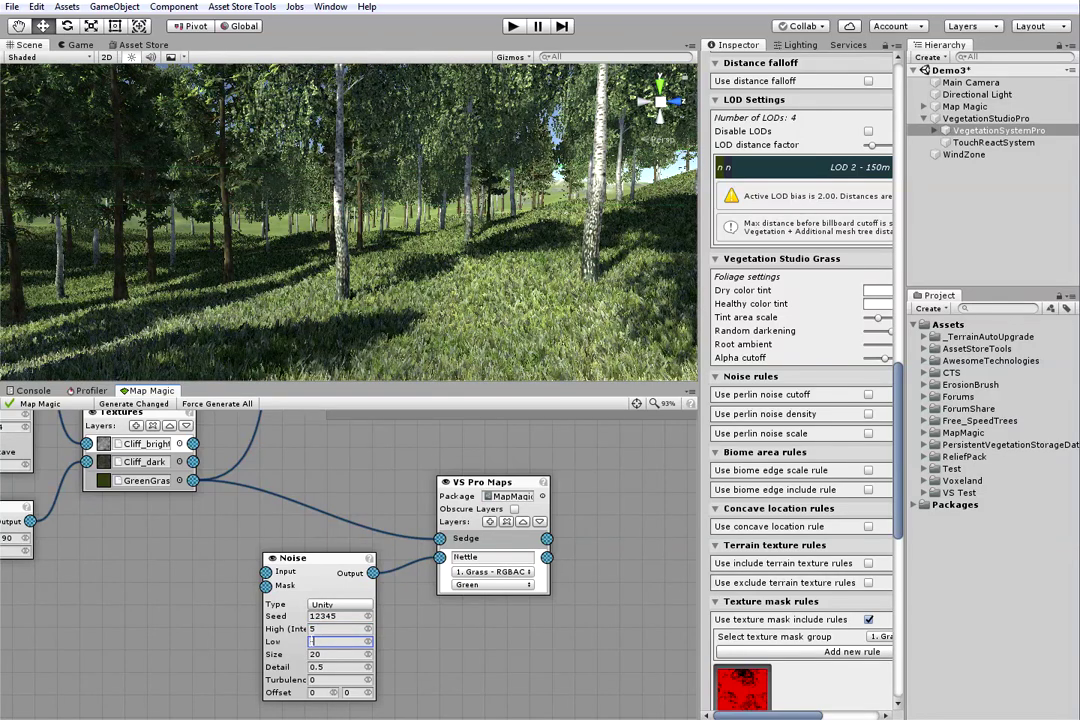
{"action": "type", "text": "-5"}
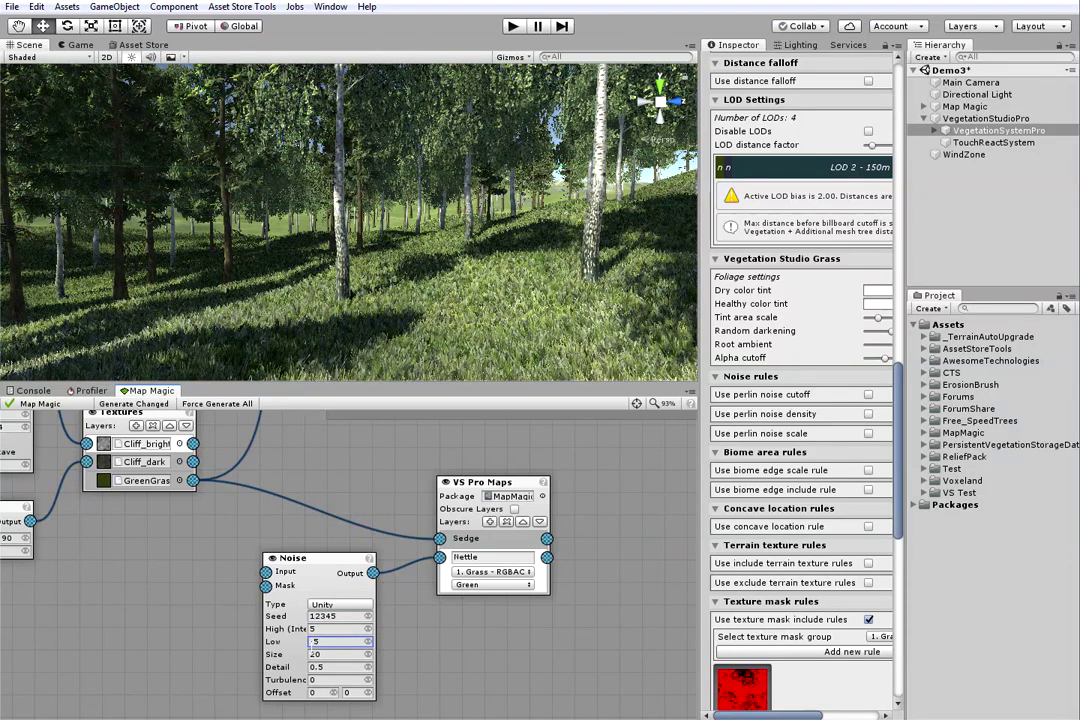
Preview the Noise output on the terrain and inspect how the nettle distribution follows it
{"action": "right_click", "coordinate": [374, 578]}
{"action": "mouse_move", "coordinate": [424, 672]}
{"action": "left_click", "coordinate": [500, 671]}
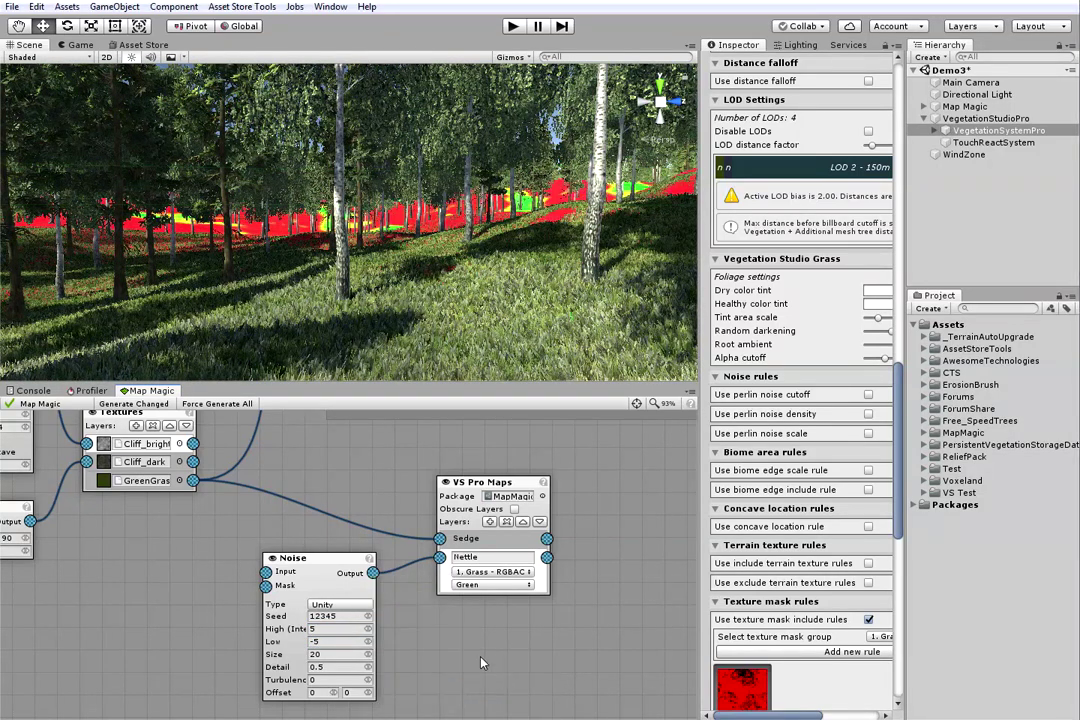
{"action": "right_click_drag", "start_coordinate": [430, 215], "coordinate": [347, 252]}
{"action": "scroll", "coordinate": [440, 290], "scroll_direction": "up", "scroll_amount": 5}
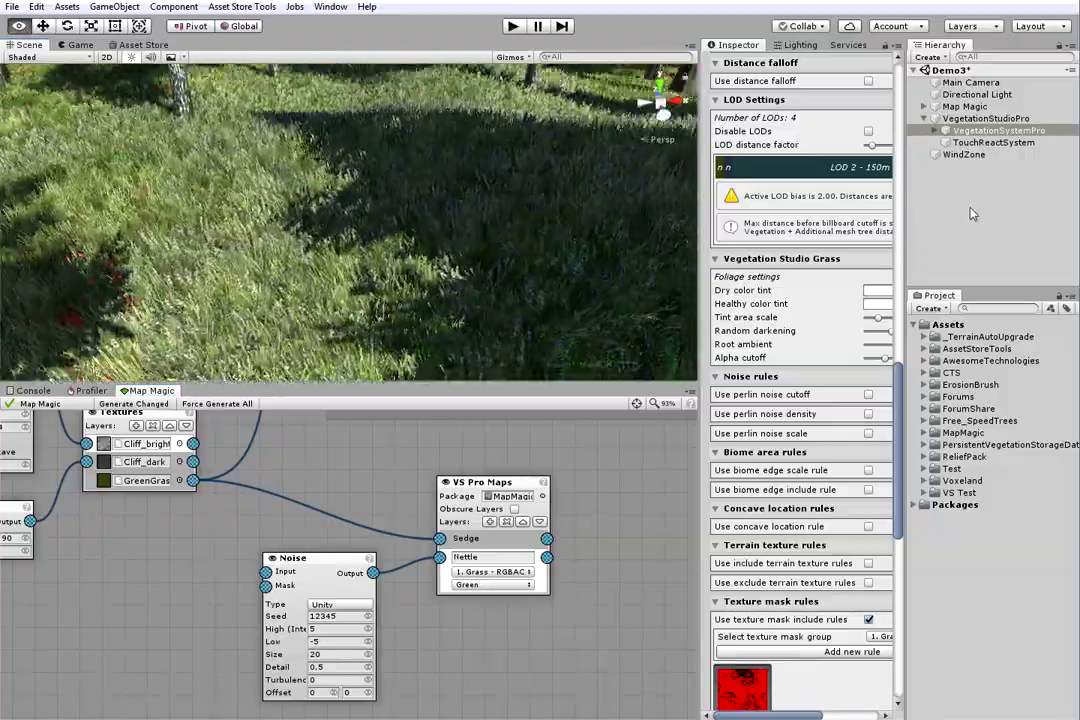
{"action": "right_click_drag", "start_coordinate": [908, 339], "coordinate": [780, 264]}
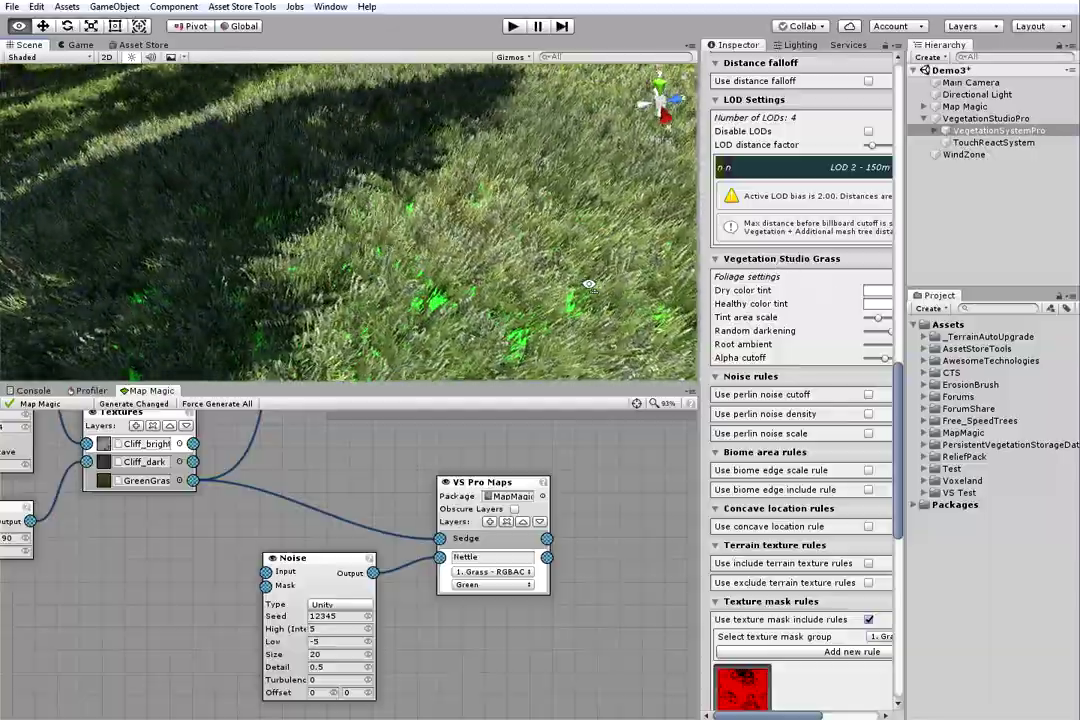
{"action": "right_click_drag", "start_coordinate": [588, 285], "coordinate": [828, 248]}
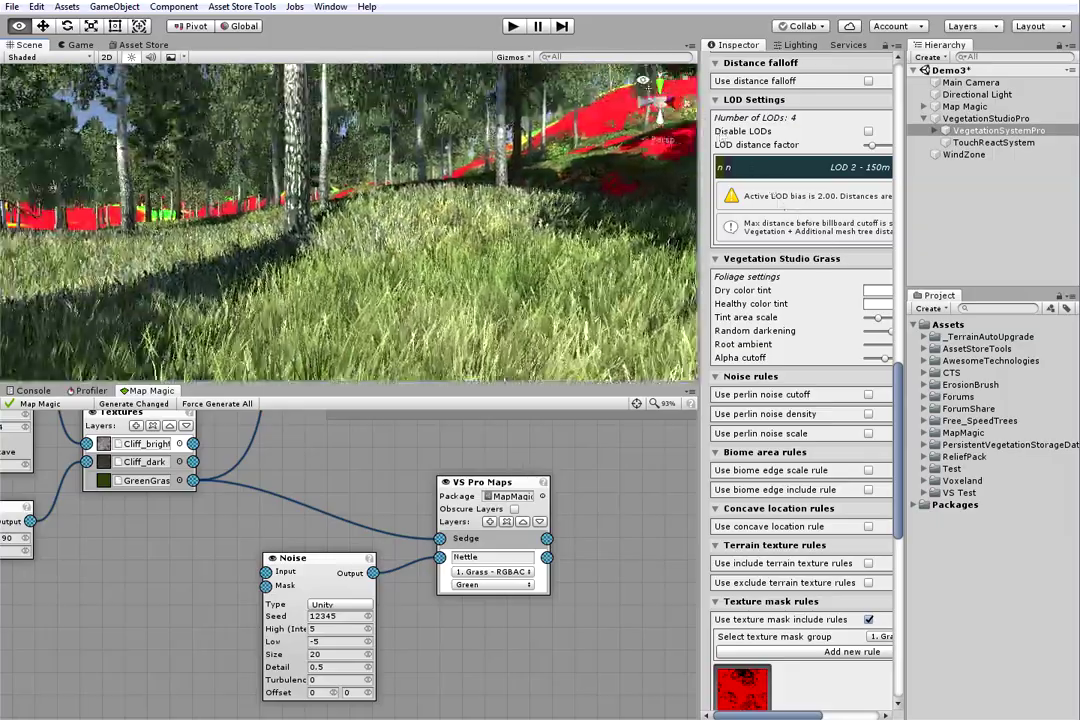
Enable Obscure Layers on the VS Pro Maps node and inspect how the grass layers regenerate
{"action": "right_click_drag", "start_coordinate": [758, 197], "coordinate": [600, 390]}
{"action": "left_click", "coordinate": [514, 509]}
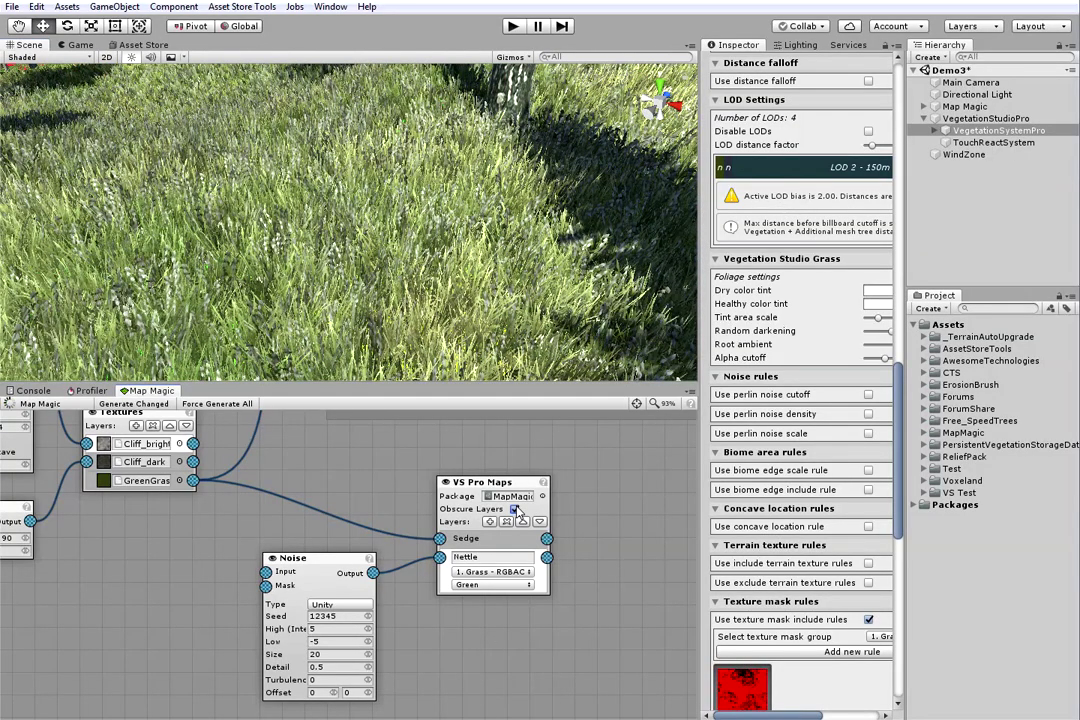
{"action": "right_click_drag", "start_coordinate": [426, 258], "coordinate": [350, 175]}
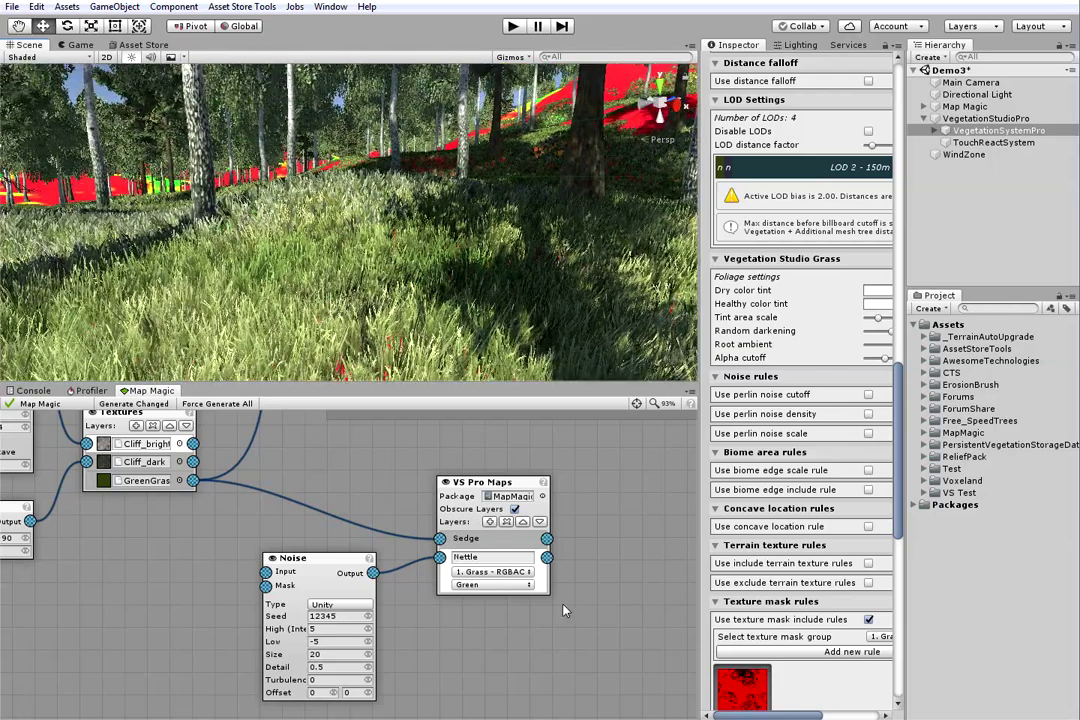
Clear the noise preview from the terrain and inspect the grass around the rocky cliffs
{"action": "right_click", "coordinate": [511, 660]}
{"action": "left_click", "coordinate": [575, 527]}
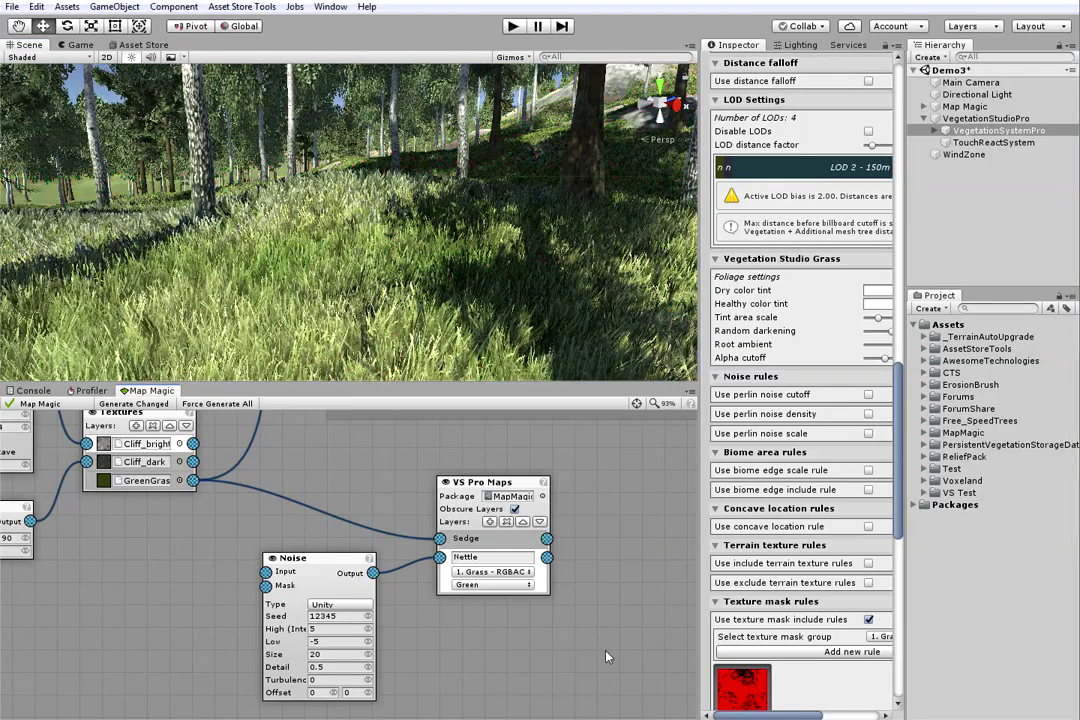
{"action": "right_click_drag", "start_coordinate": [353, 266], "coordinate": [314, 295]}
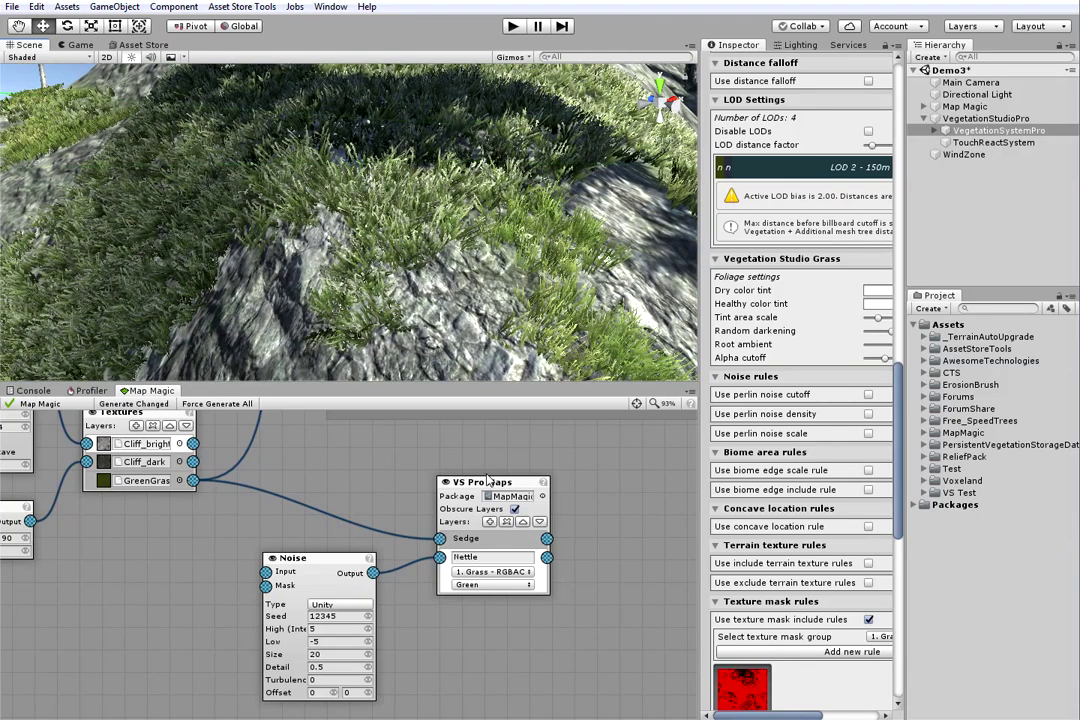
Make room before the VS Pro Maps node, create a Blend map node there and set its layer mode to Multiply
{"action": "left_click_drag", "start_coordinate": [485, 491], "coordinate": [632, 491]}
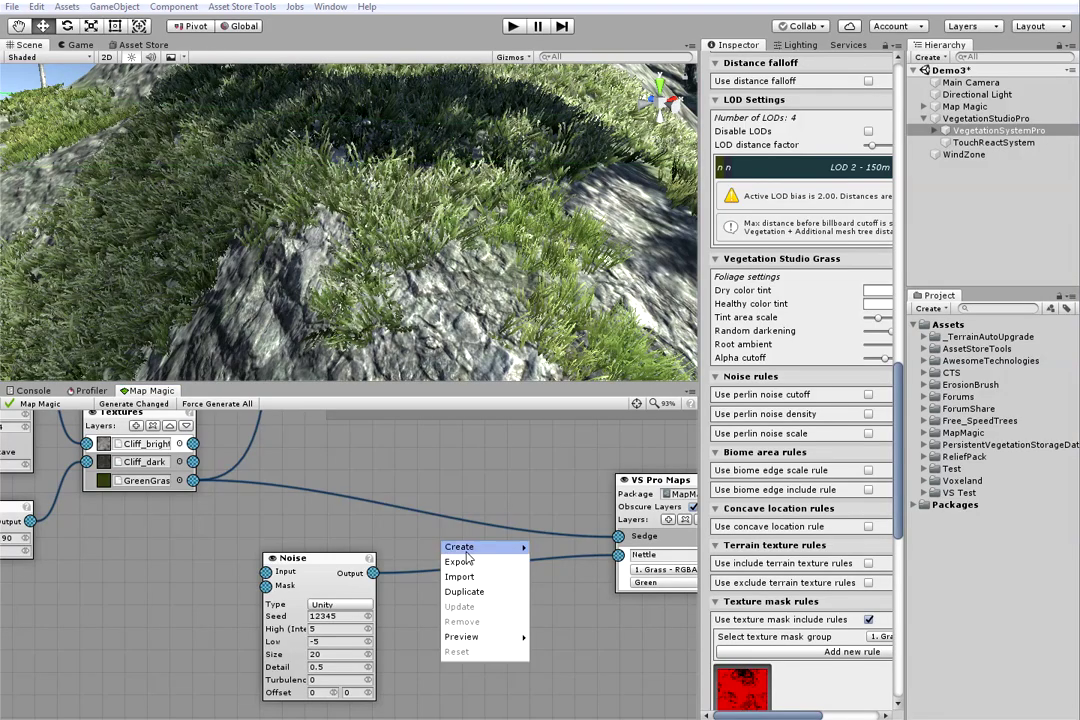
{"action": "mouse_move", "coordinate": [470, 556]}
{"action": "mouse_move", "coordinate": [578, 551]}
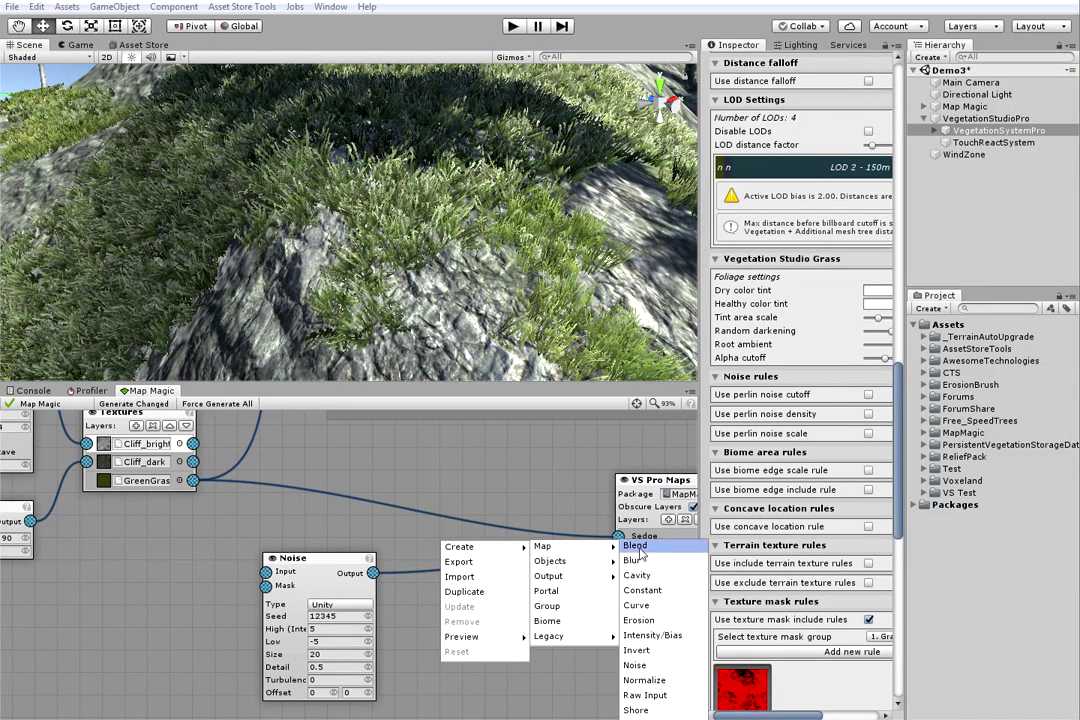
{"action": "left_click", "coordinate": [637, 547]}
{"action": "left_click", "coordinate": [470, 588]}
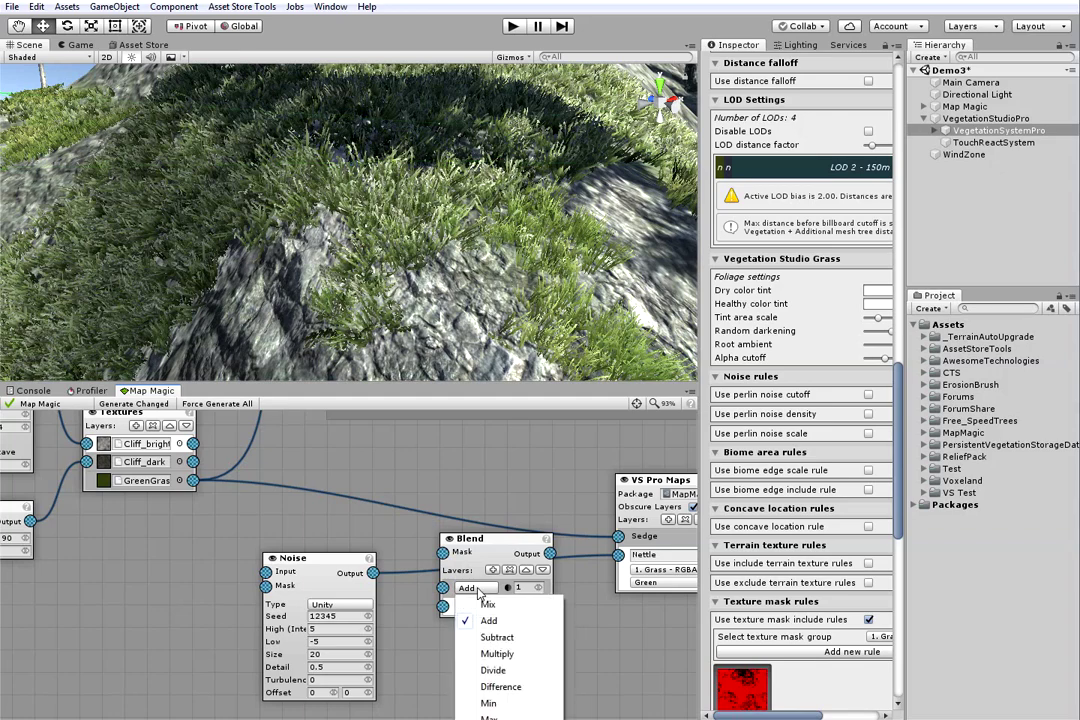
{"action": "left_click", "coordinate": [489, 655]}
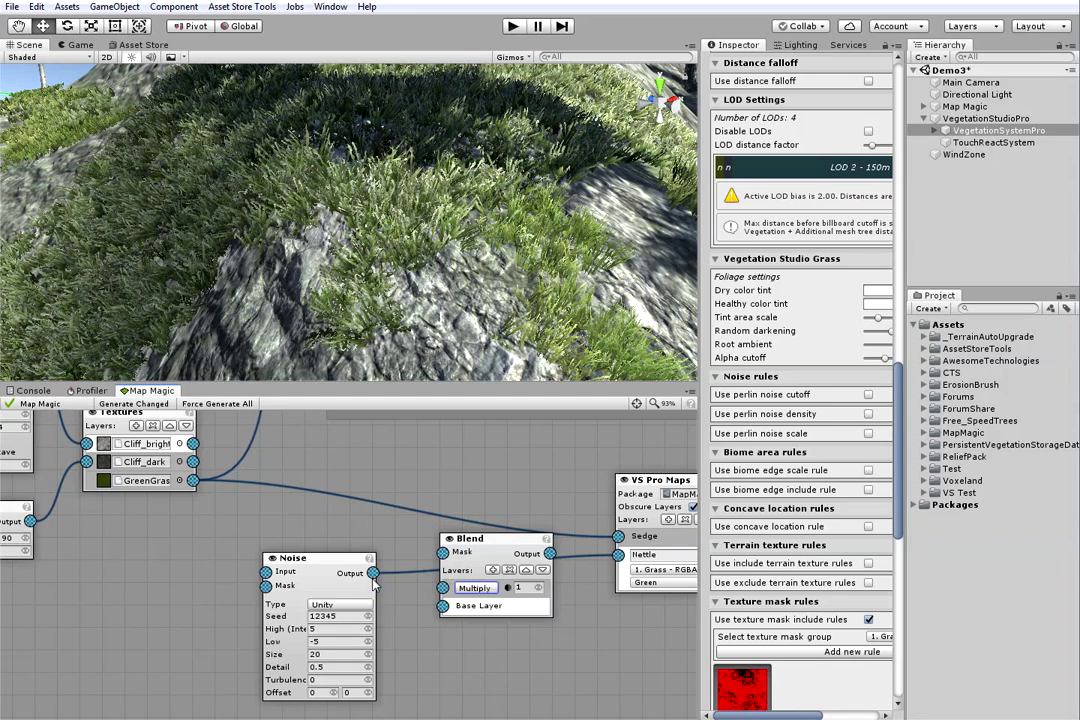
Connect GreenGrass to the Blend's Multiply layer, Noise to its Base Layer, and the Blend output to Nettle, checking the grass in the scene
{"action": "left_click_drag", "start_coordinate": [373, 573], "coordinate": [408, 590]}
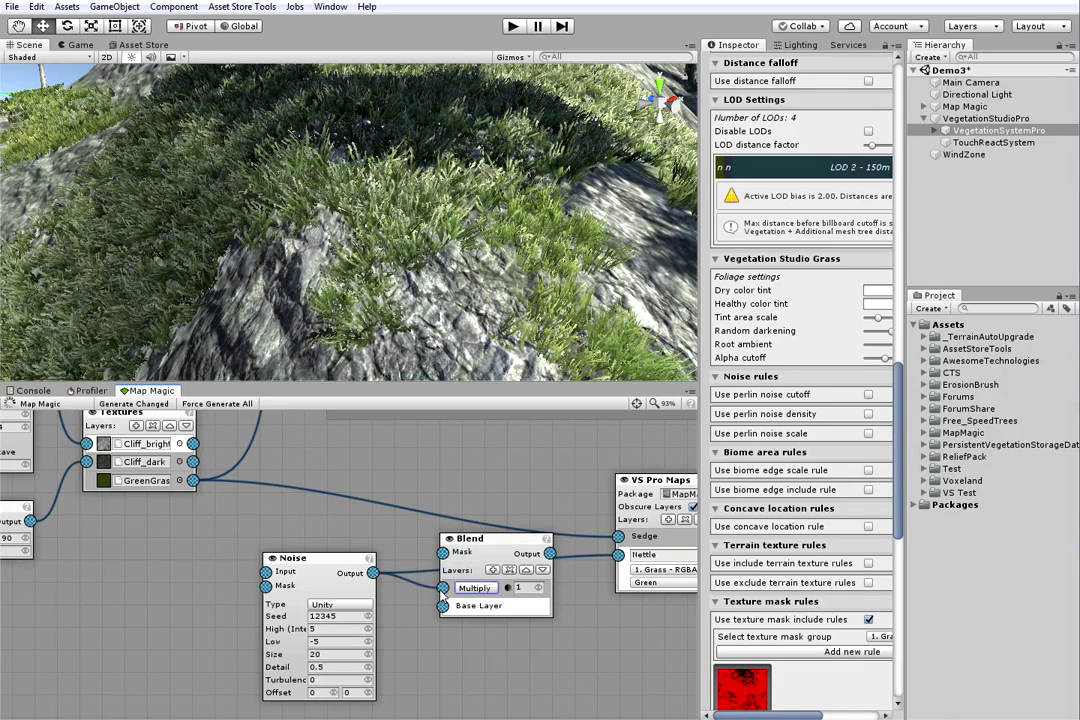
{"action": "left_click_drag", "start_coordinate": [352, 562], "coordinate": [335, 604]}
{"action": "mouse_move", "coordinate": [500, 604]}
{"action": "left_mouse_down"}
{"action": "mouse_move", "coordinate": [471, 594]}
{"action": "mouse_move", "coordinate": [510, 605]}
{"action": "left_mouse_up"}
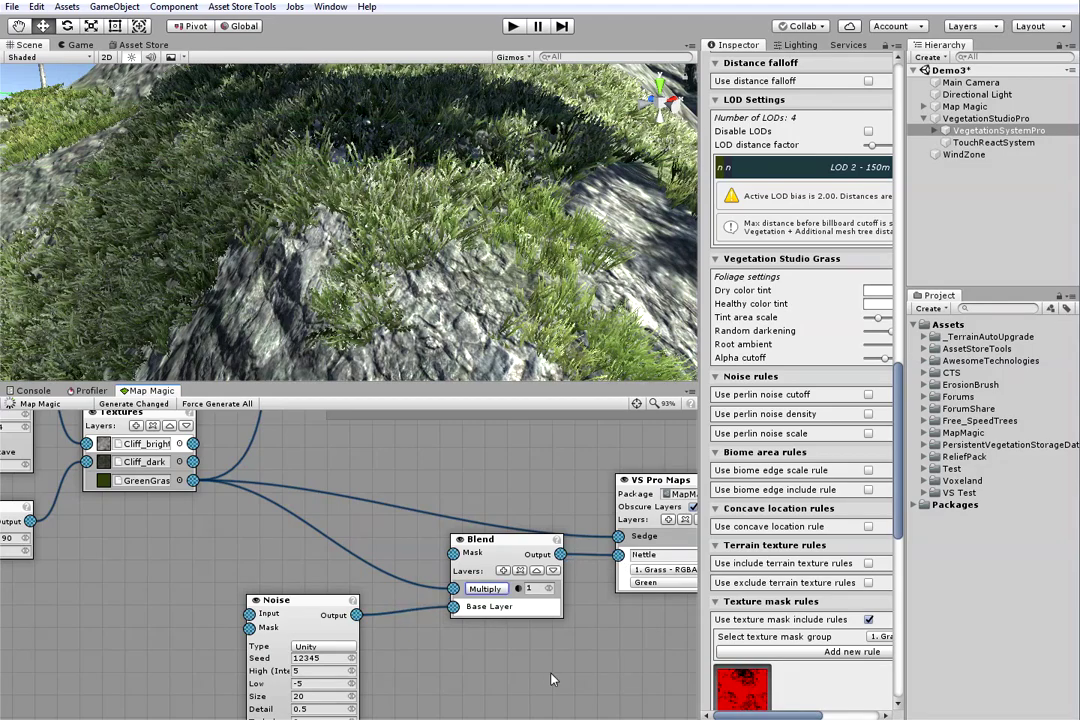
{"action": "right_click_drag", "start_coordinate": [462, 311], "coordinate": [525, 285]}
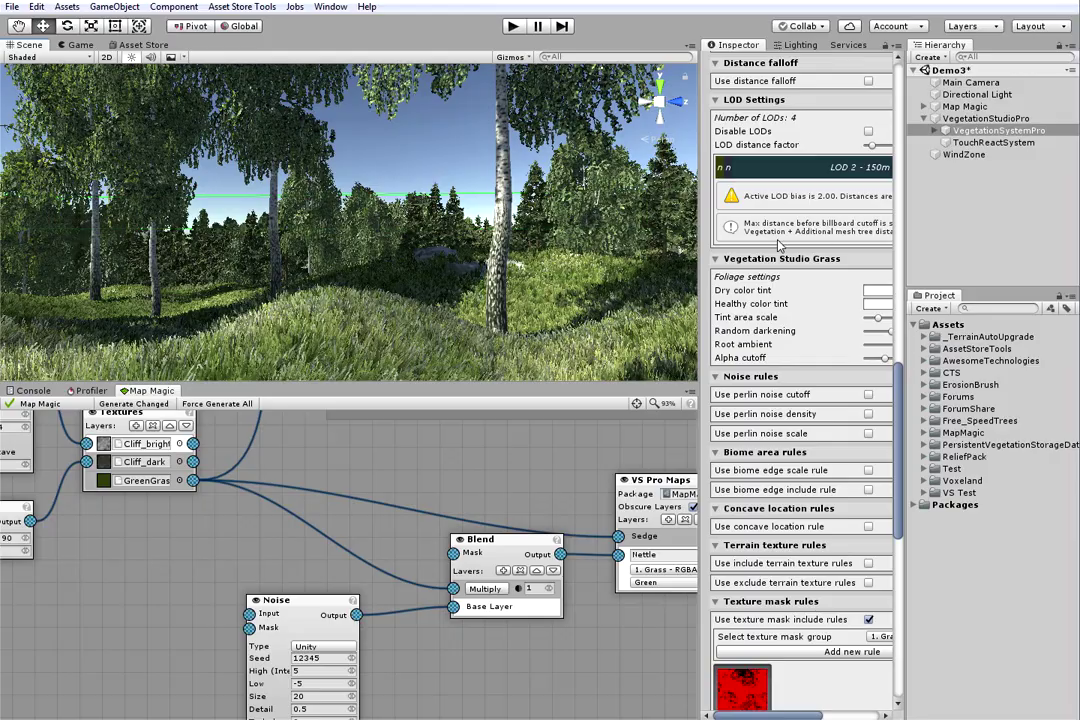
{"action": "right_click_drag", "start_coordinate": [510, 252], "coordinate": [440, 252]}
Create a node group near the Blend and VS Pro Maps nodes and name it Grass
{"action": "scroll", "coordinate": [527, 620], "scroll_direction": "down", "scroll_amount": 3}
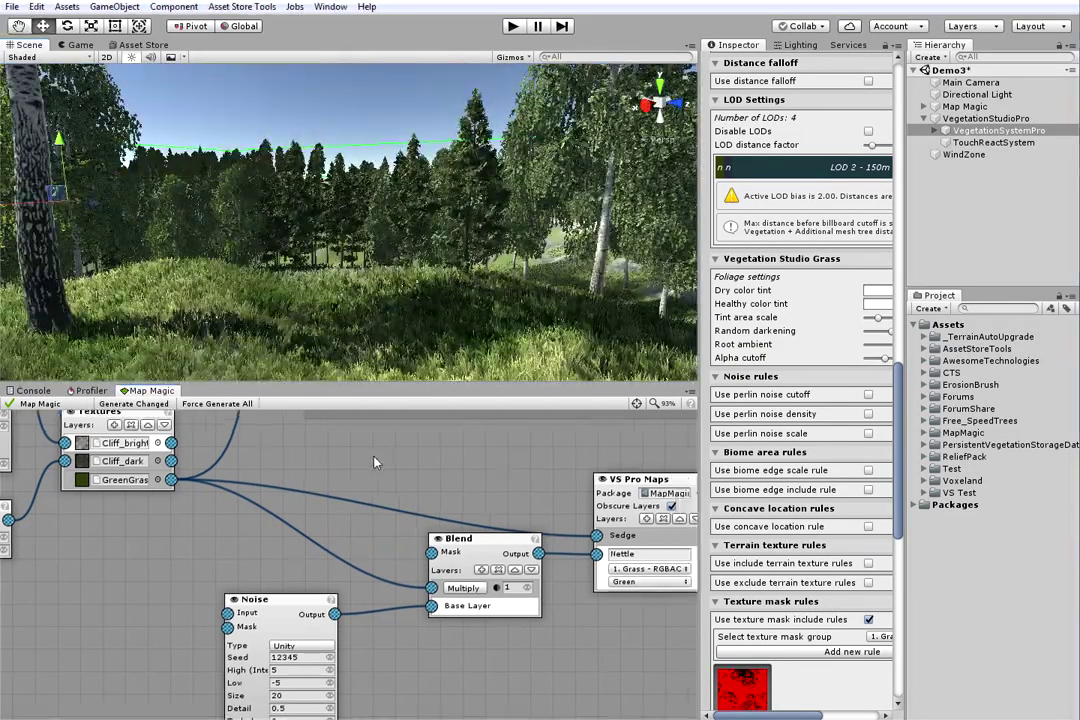
{"action": "right_click", "coordinate": [340, 448]}
{"action": "mouse_move", "coordinate": [356, 453]}
{"action": "mouse_move", "coordinate": [478, 455]}
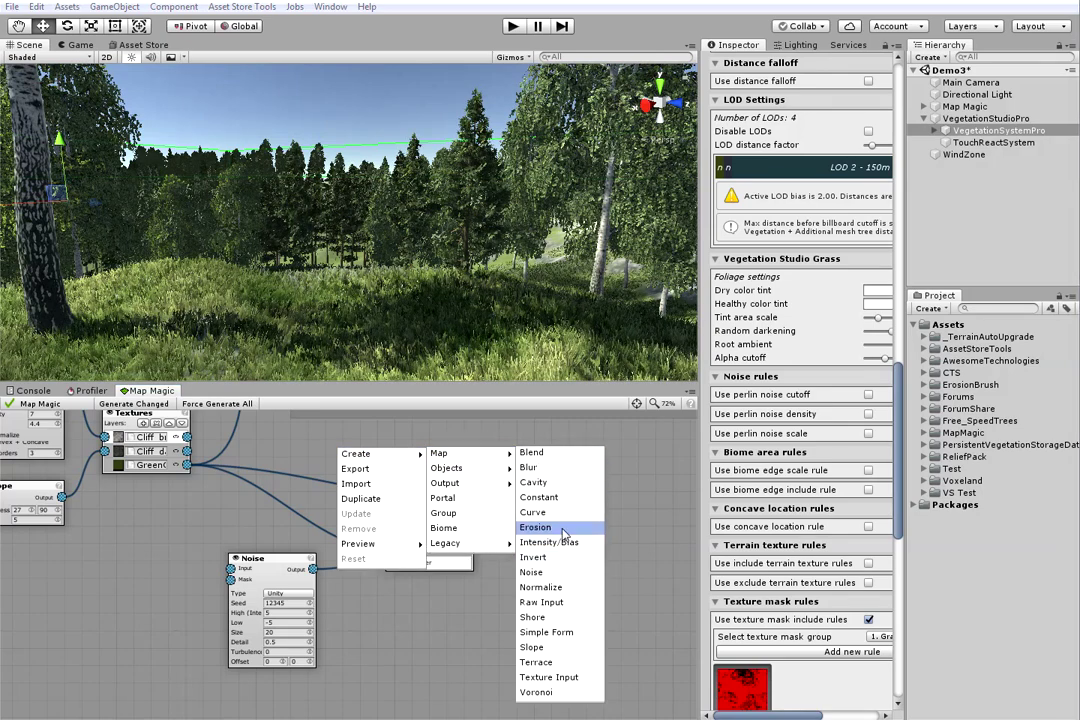
{"action": "left_click", "coordinate": [444, 512]}
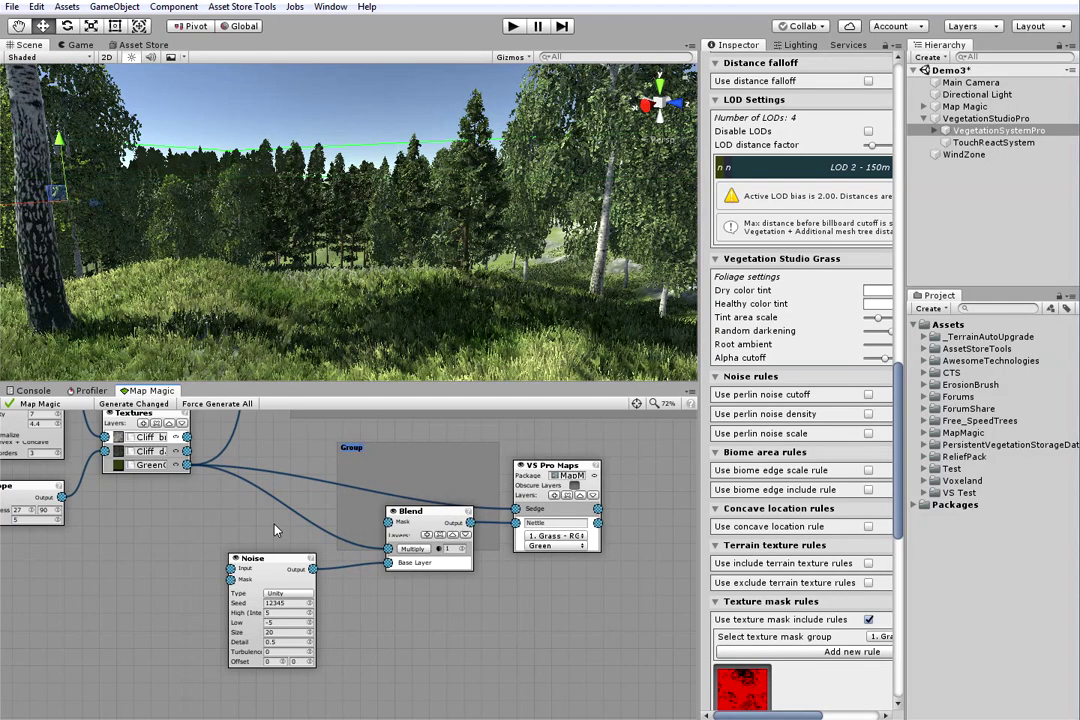
{"action": "type", "text": "Grass"}
Move and enlarge the Grass group so it encloses the Noise, Blend and VS Pro Maps nodes, clear of the Textures node
{"action": "left_click_drag", "start_coordinate": [412, 472], "coordinate": [283, 473]}
{"action": "left_click_drag", "start_coordinate": [370, 474], "coordinate": [619, 471]}
{"action": "left_click_drag", "start_coordinate": [613, 552], "coordinate": [612, 687]}
{"action": "left_click_drag", "start_coordinate": [494, 648], "coordinate": [586, 643]}
{"action": "scroll", "coordinate": [505, 625], "scroll_direction": "down", "scroll_amount": 10}
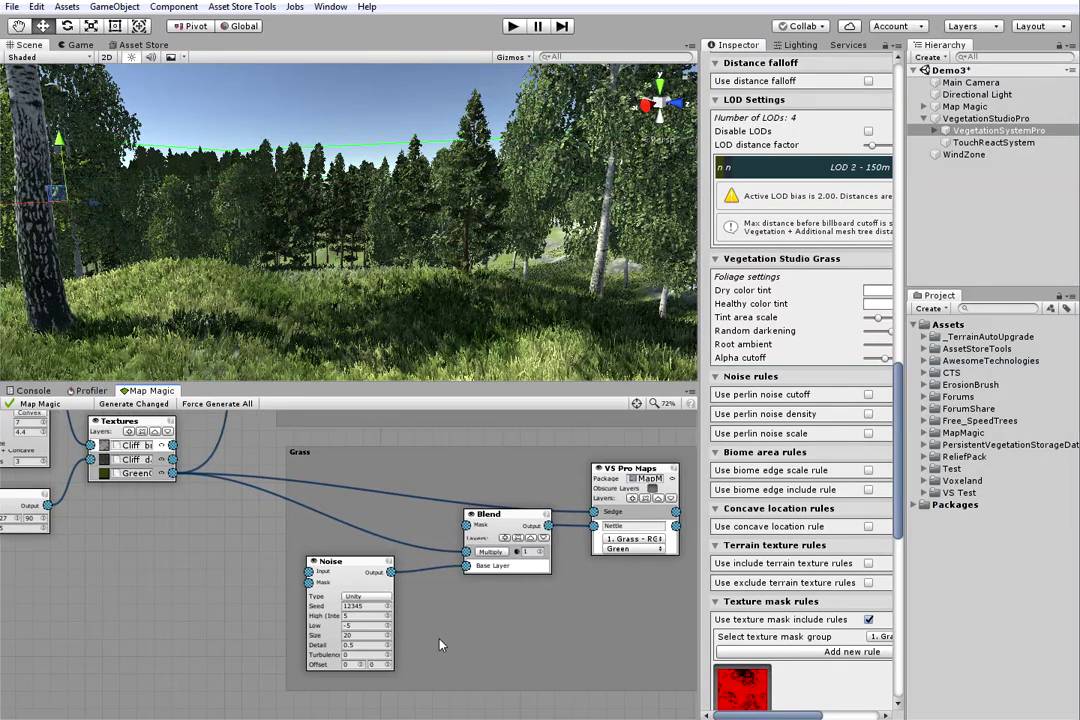
{"action": "middle_click_drag", "start_coordinate": [475, 644], "coordinate": [490, 681]}
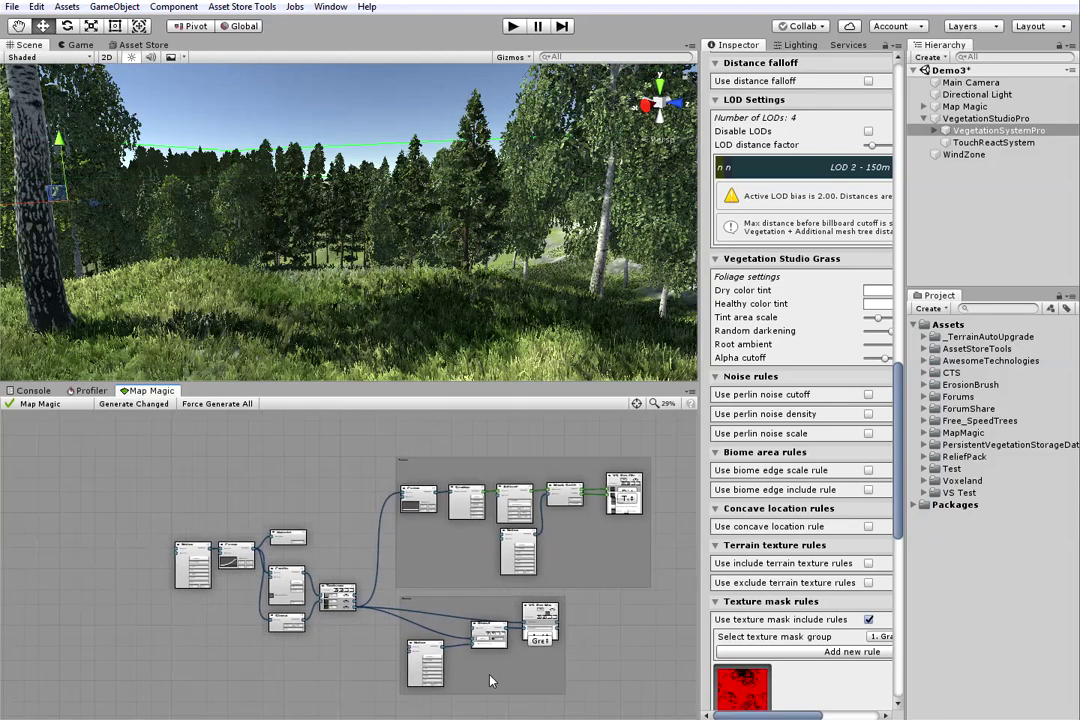
{"action": "scroll", "coordinate": [487, 686], "scroll_direction": "up", "scroll_amount": 12}
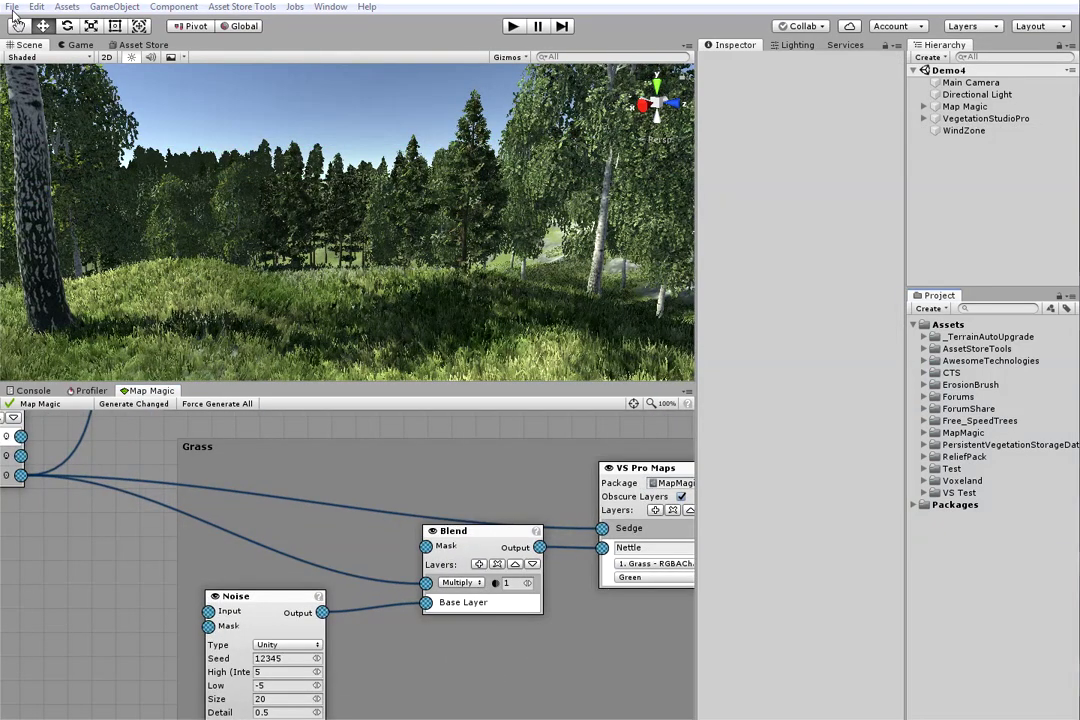
Save the scene under the name Demo in the Assets folder
{"action": "left_click", "coordinate": [12, 7]}
{"action": "left_click", "coordinate": [40, 77]}
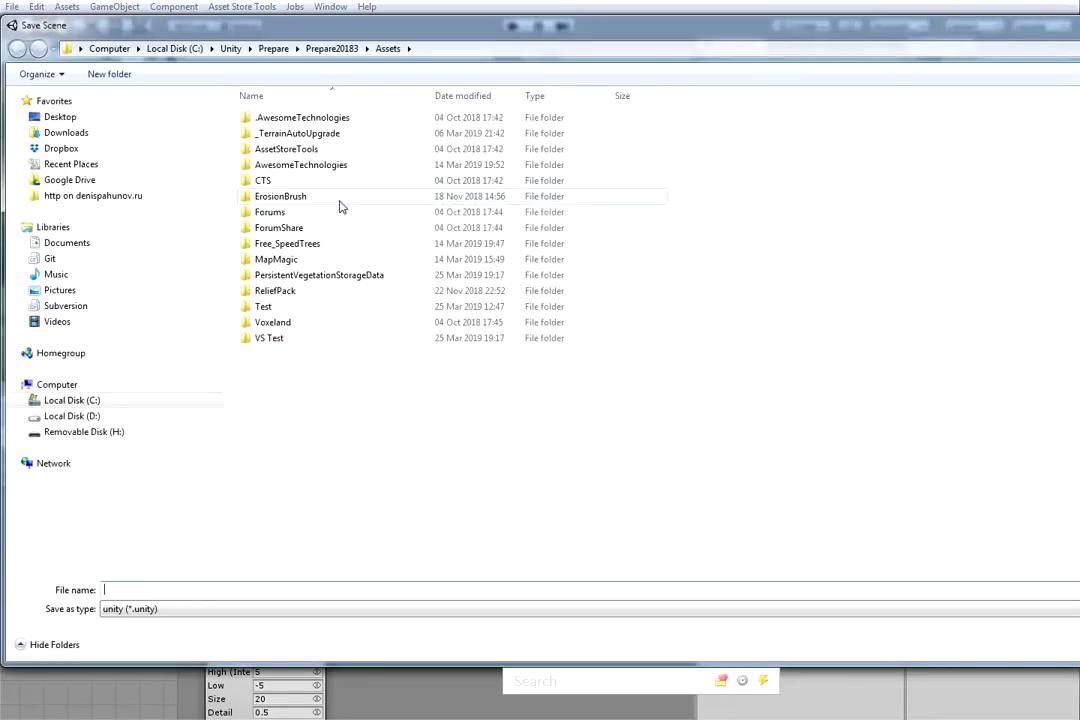
{"action": "type", "text": "Demo4"}
{"action": "key", "text": "Return"}
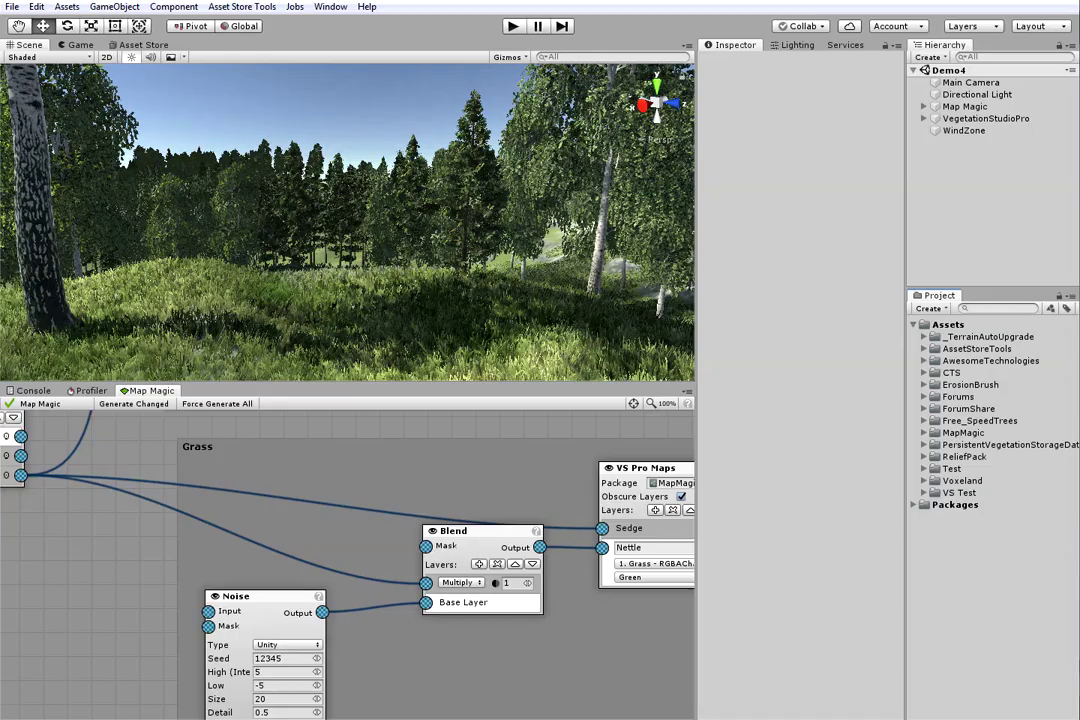
Open the DemoScene scene from the MapMagic/Demo/Scenes folder
{"action": "left_click", "coordinate": [957, 432]}
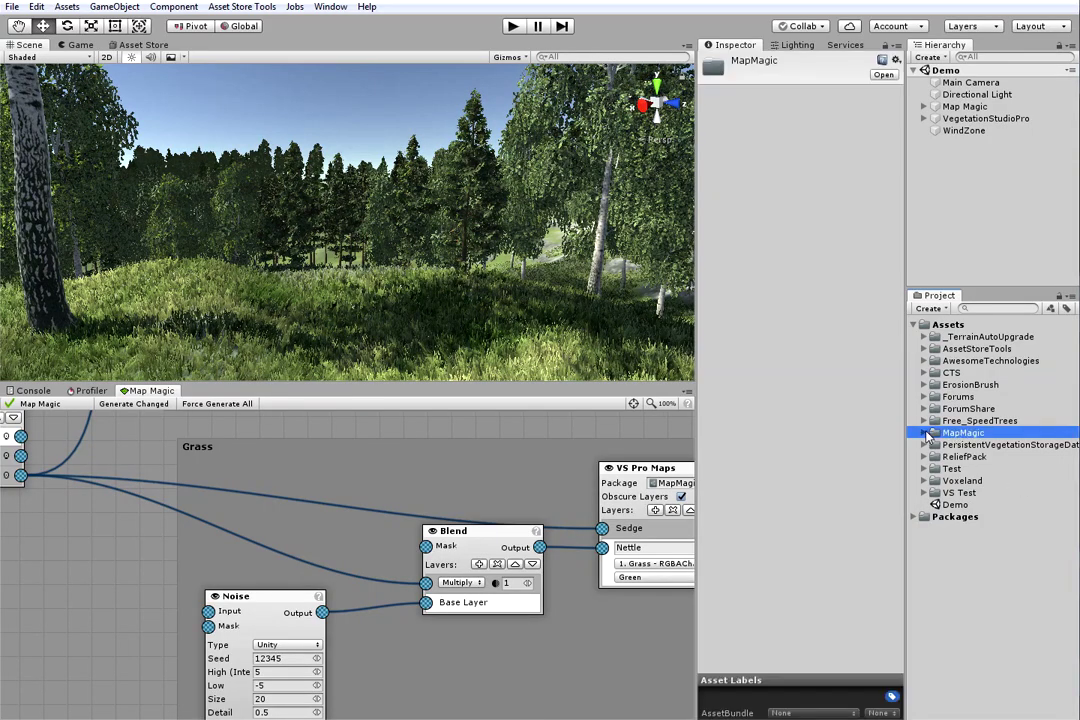
{"action": "left_click", "coordinate": [924, 432]}
{"action": "left_click", "coordinate": [934, 445]}
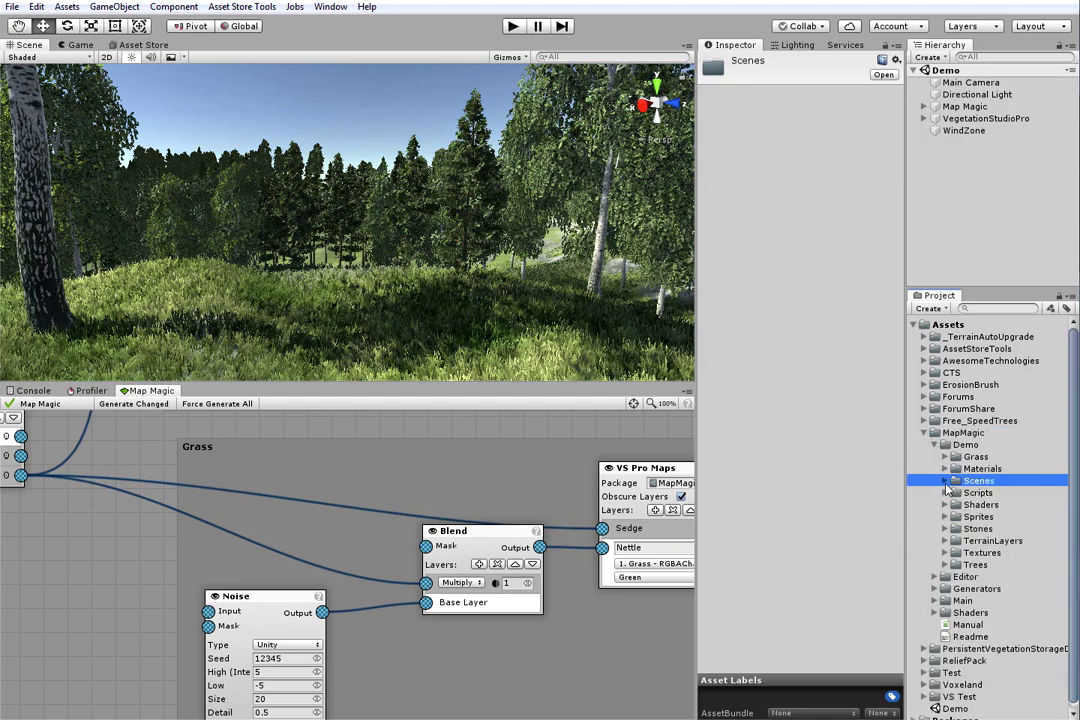
{"action": "left_click", "coordinate": [945, 482]}
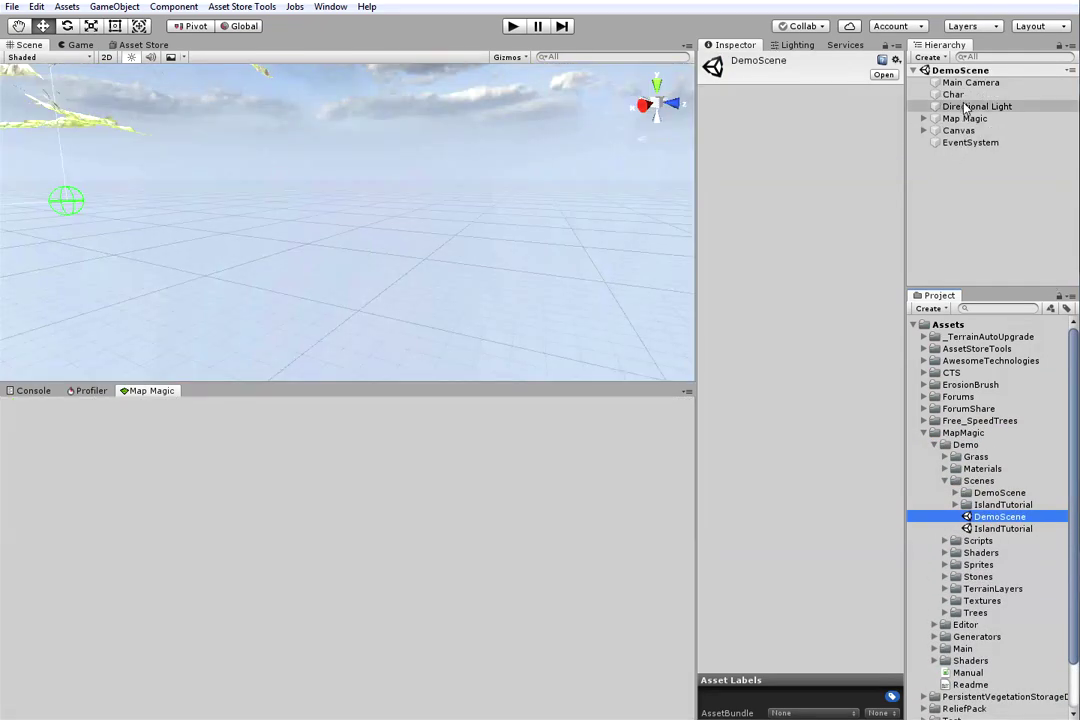
Copy the Char object from the DemoScene hierarchy
{"action": "left_click", "coordinate": [955, 94]}
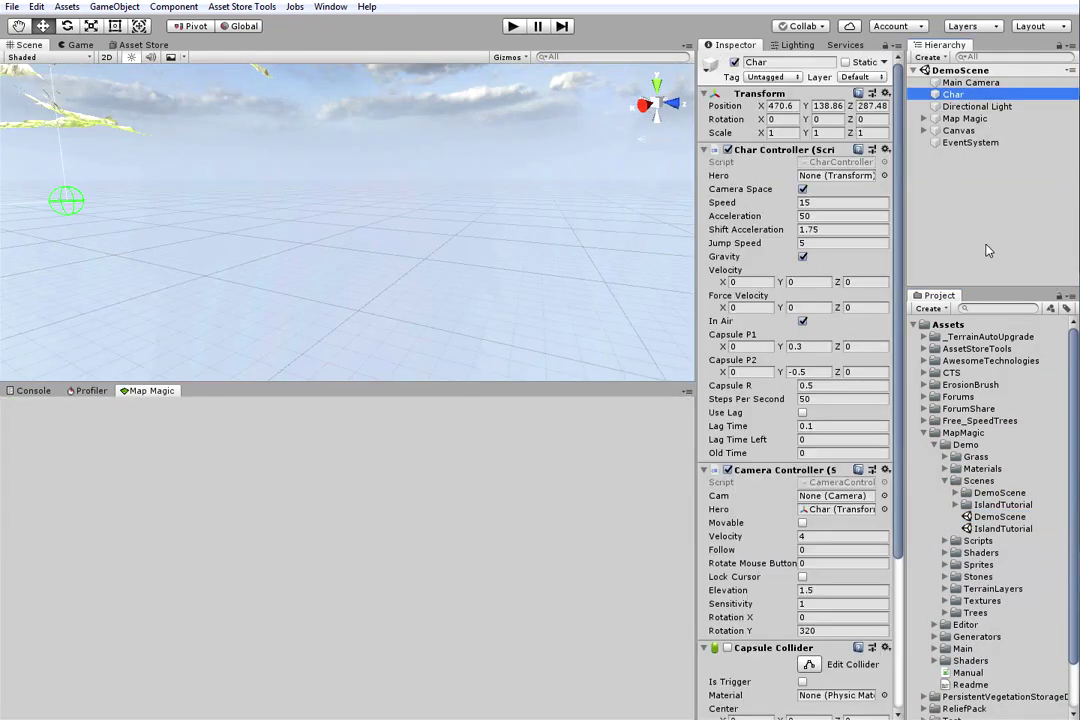
{"action": "right_click", "coordinate": [962, 96]}
{"action": "left_click", "coordinate": [998, 103]}
Reopen the saved Demo scene and paste the Char object into its hierarchy
{"action": "left_click_drag", "start_coordinate": [1075, 418], "coordinate": [1075, 480]}
{"action": "left_click", "coordinate": [958, 706]}
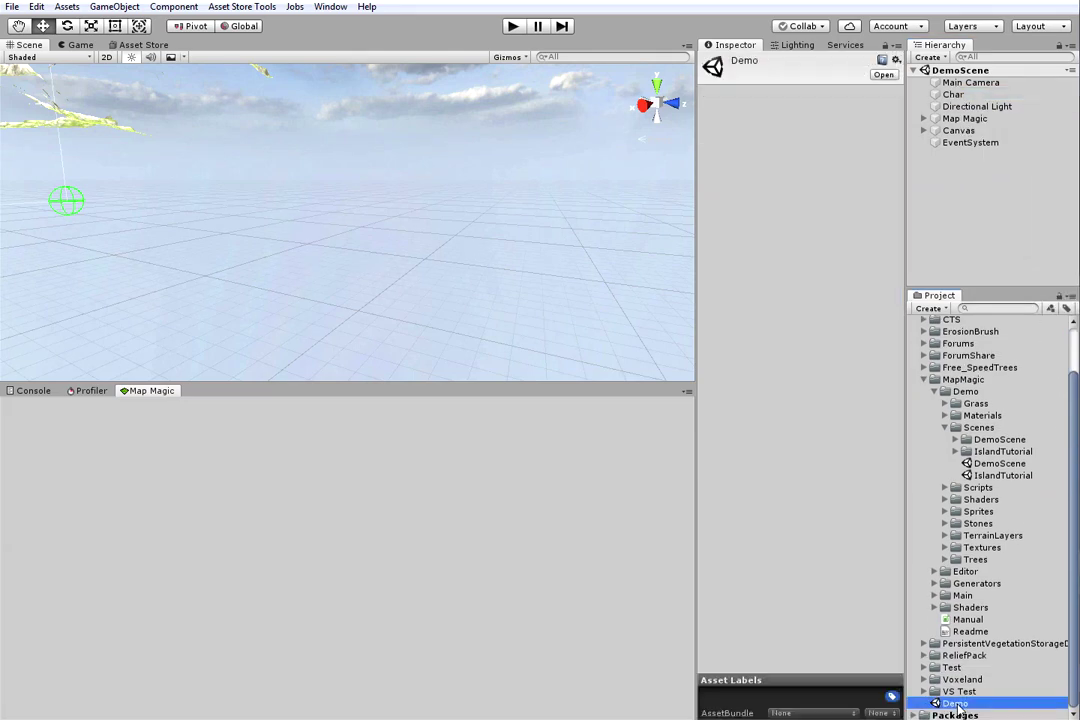
{"action": "double_click", "coordinate": [955, 704]}
{"action": "right_click", "coordinate": [908, 150]}
{"action": "left_click", "coordinate": [922, 178]}
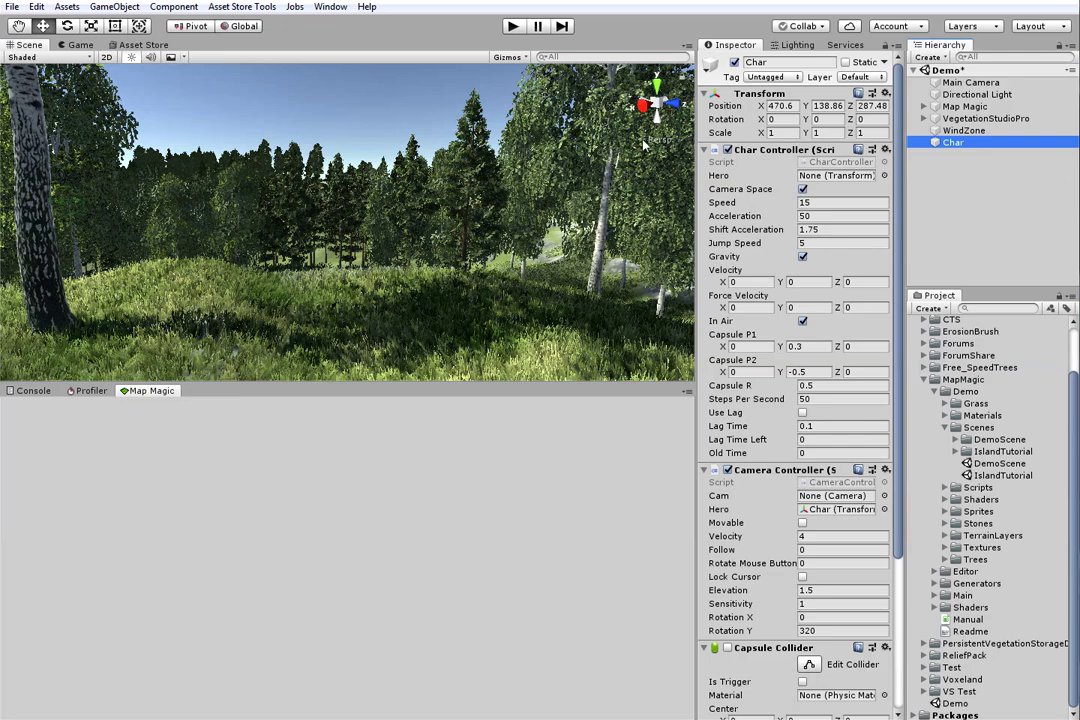
Run the scene in play mode and maximize the Game view
{"action": "left_click", "coordinate": [512, 27]}
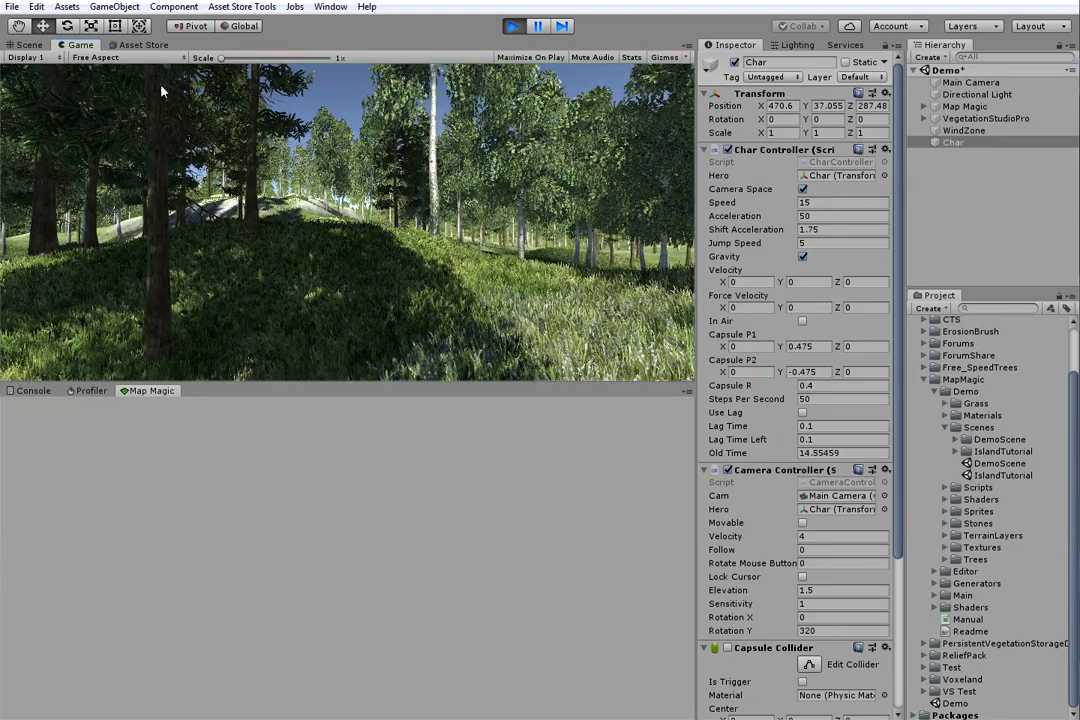
{"action": "right_click", "coordinate": [75, 47]}
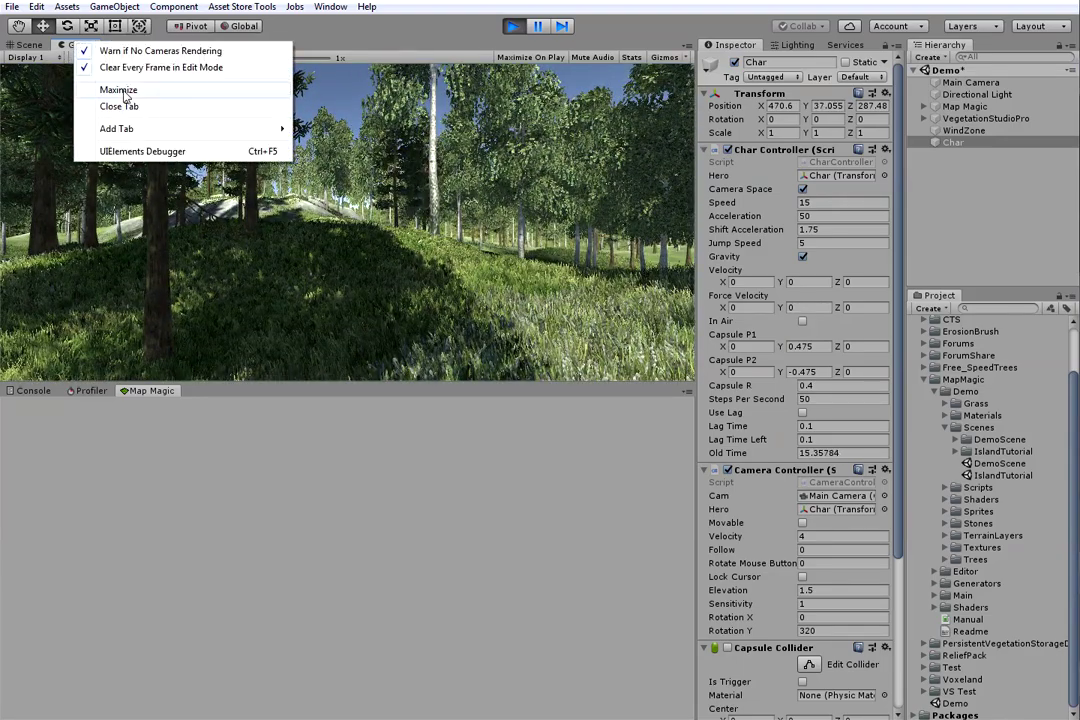
{"action": "left_click", "coordinate": [122, 91]}
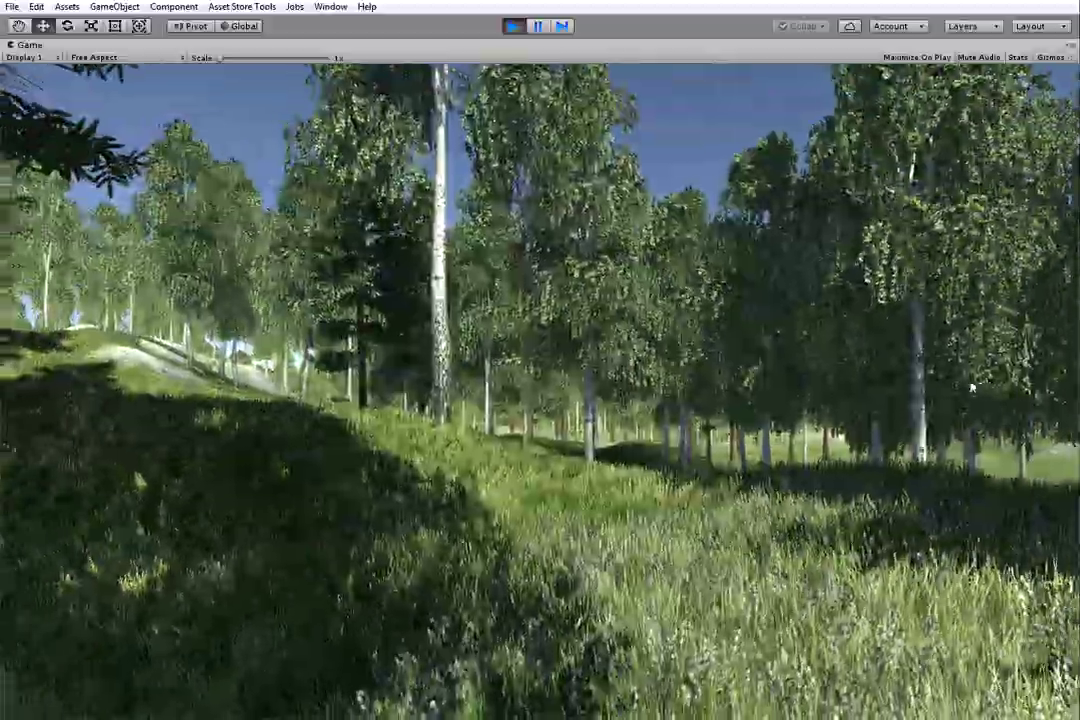